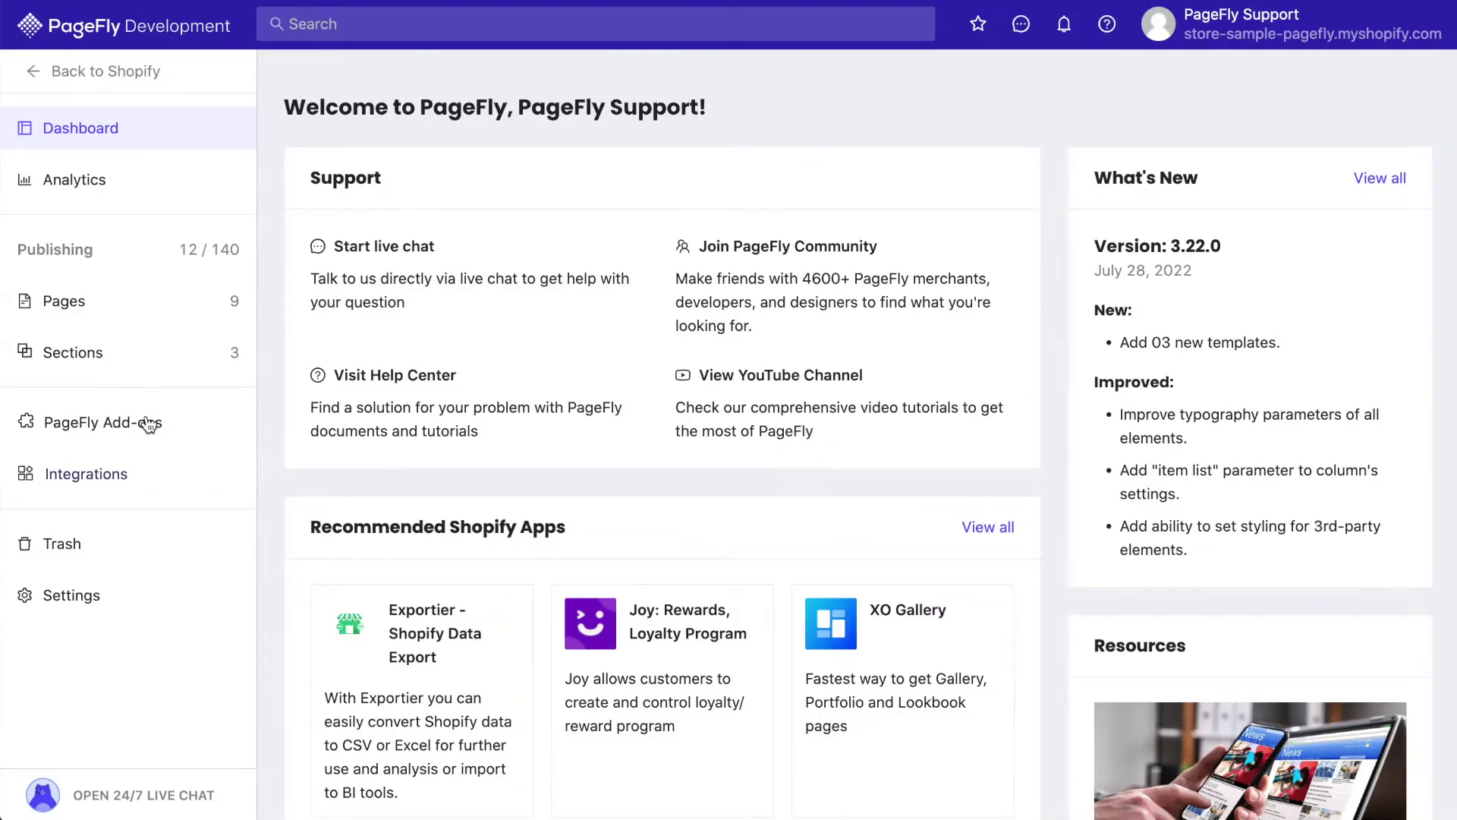
Open PageFly's Password Pages list from the Pages menu in the sidebar
{"action": "mouse_move", "coordinate": [188, 377]}
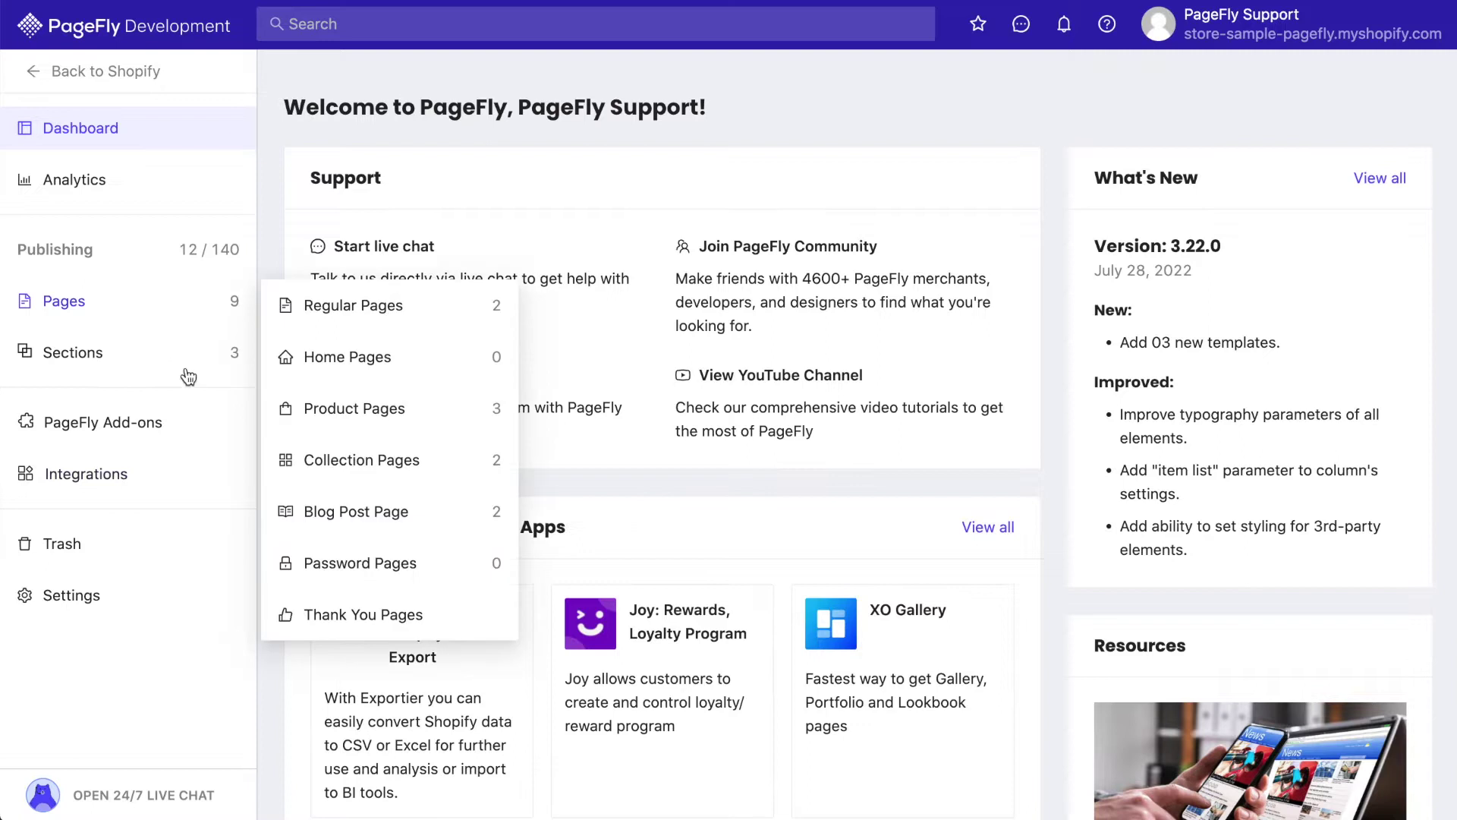
{"action": "left_click", "coordinate": [349, 565]}
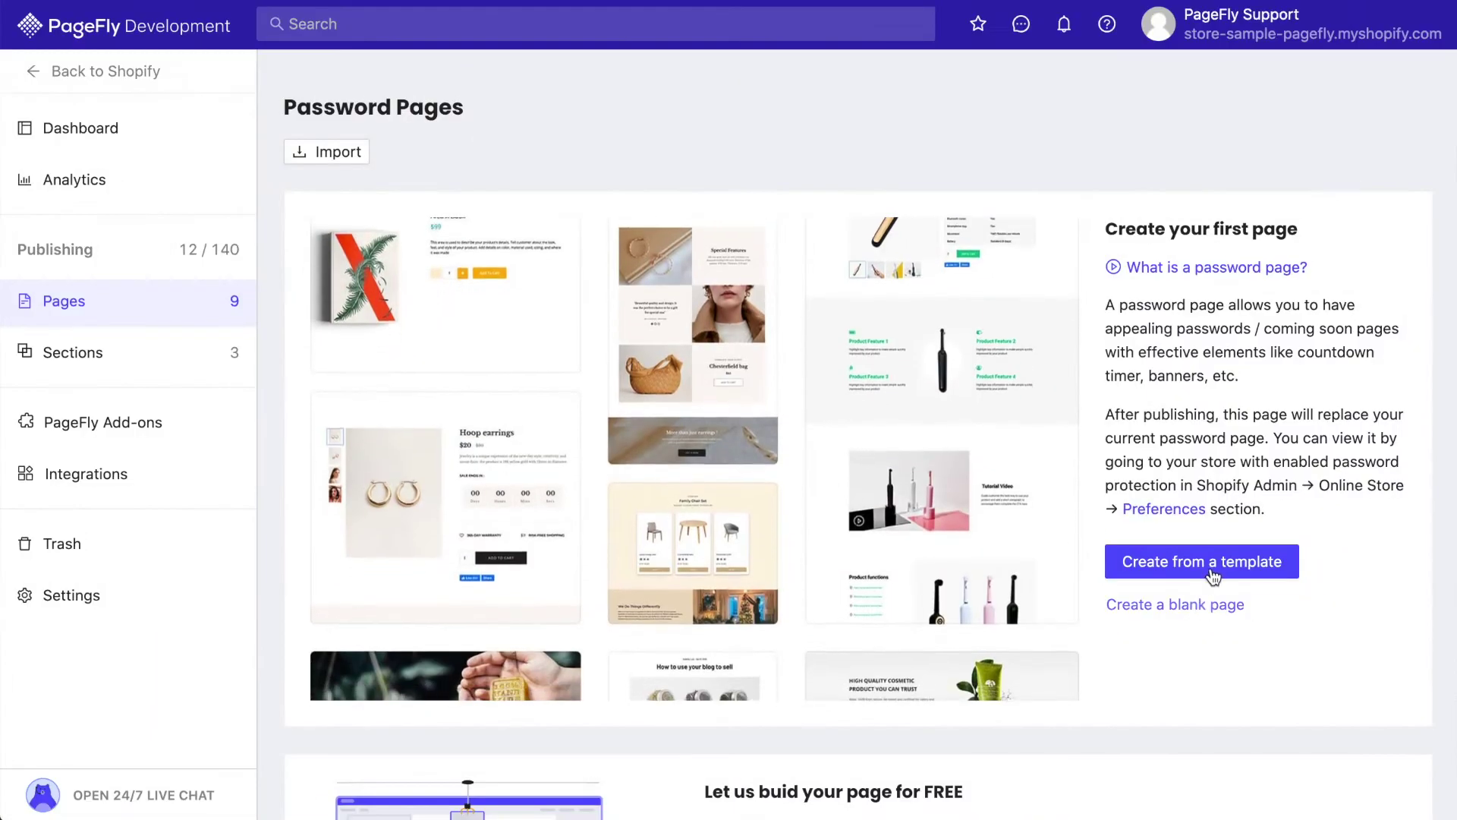
Create a password page from the Decursus template and open it in the editor
{"action": "left_click", "coordinate": [1213, 575]}
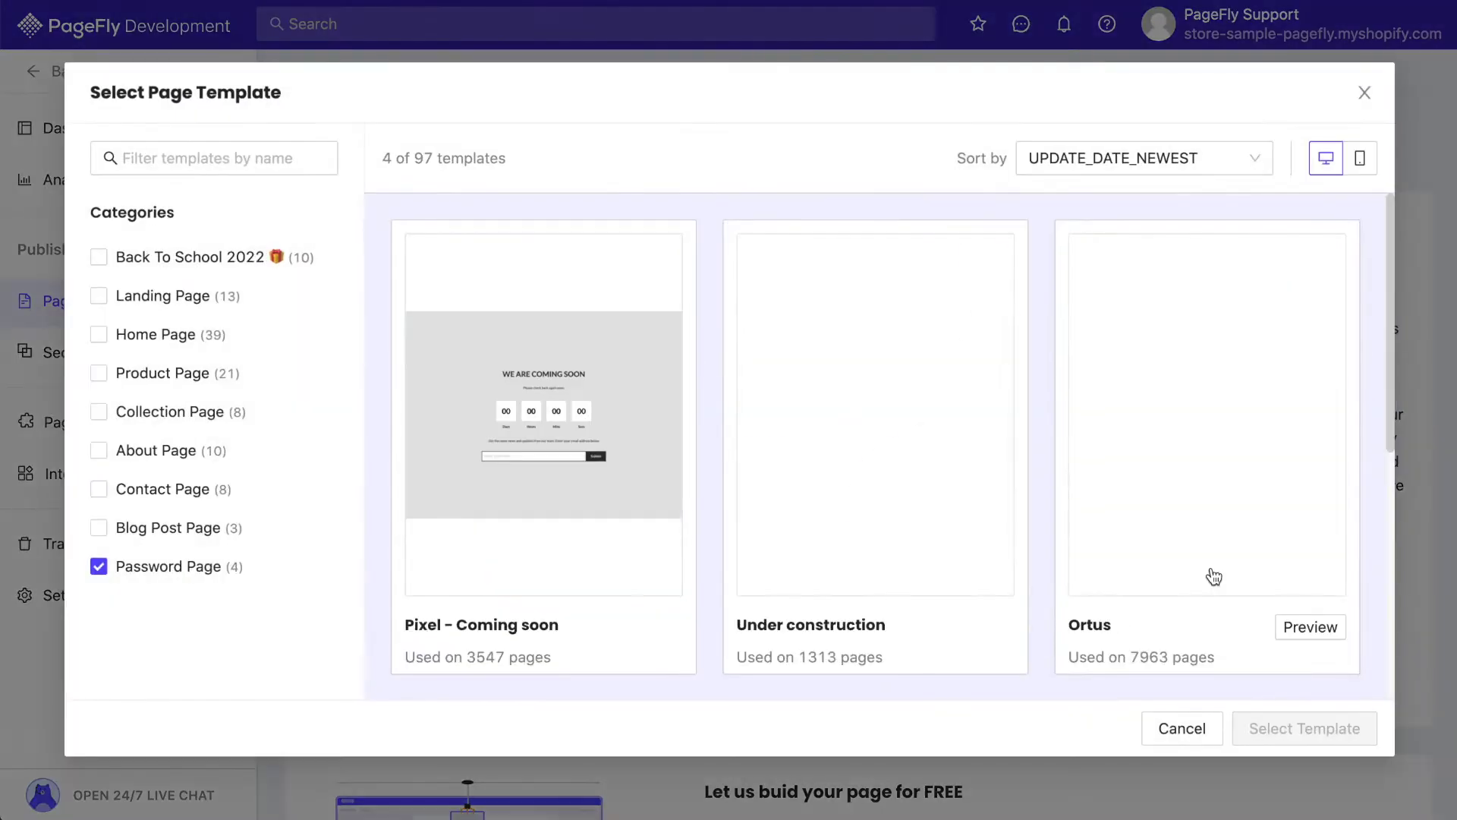
{"action": "scroll", "coordinate": [1213, 577], "scroll_direction": "down", "scroll_amount": 5}
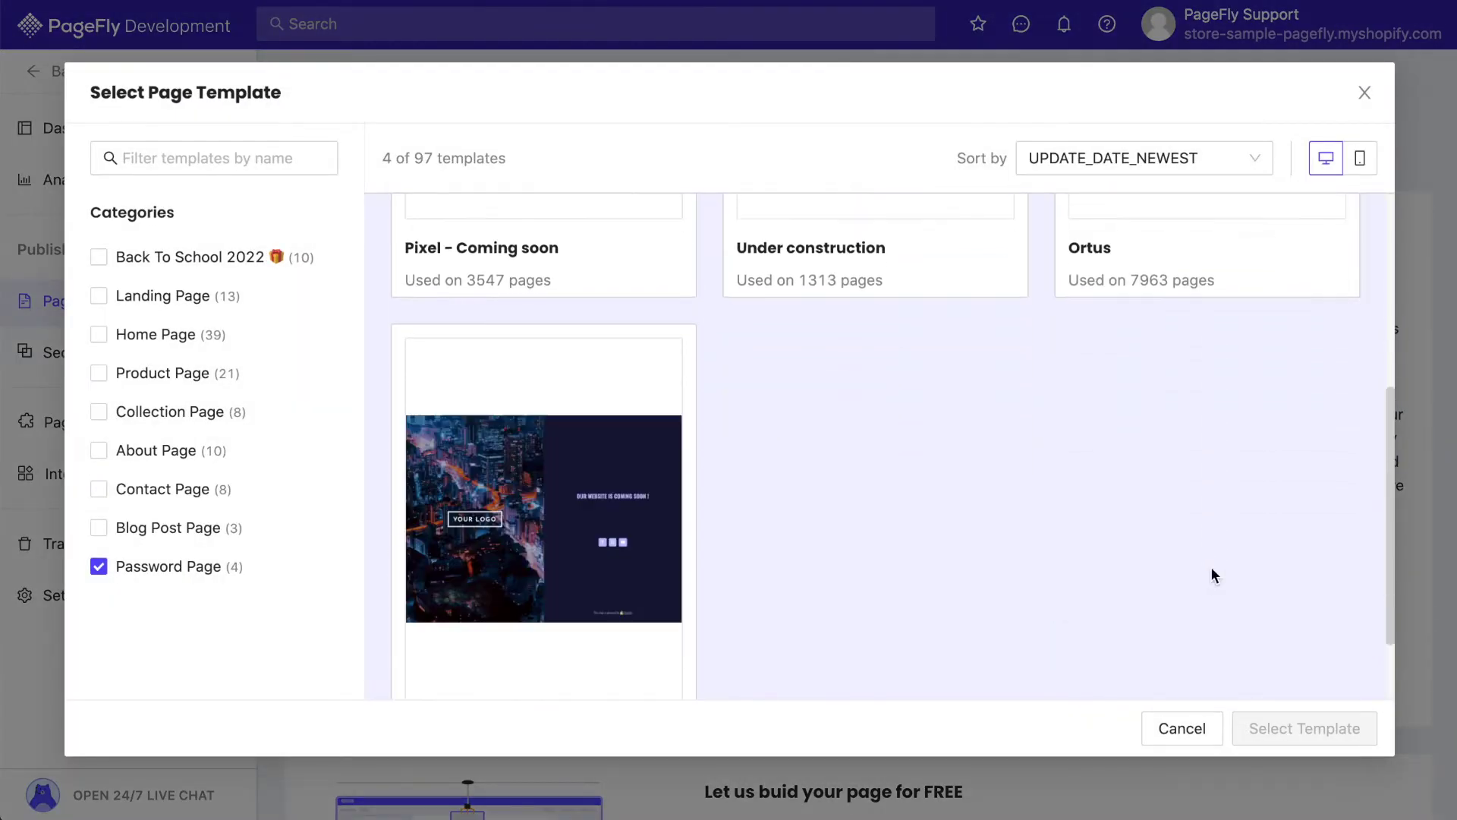
{"action": "scroll", "coordinate": [1212, 575], "scroll_direction": "down", "scroll_amount": 2}
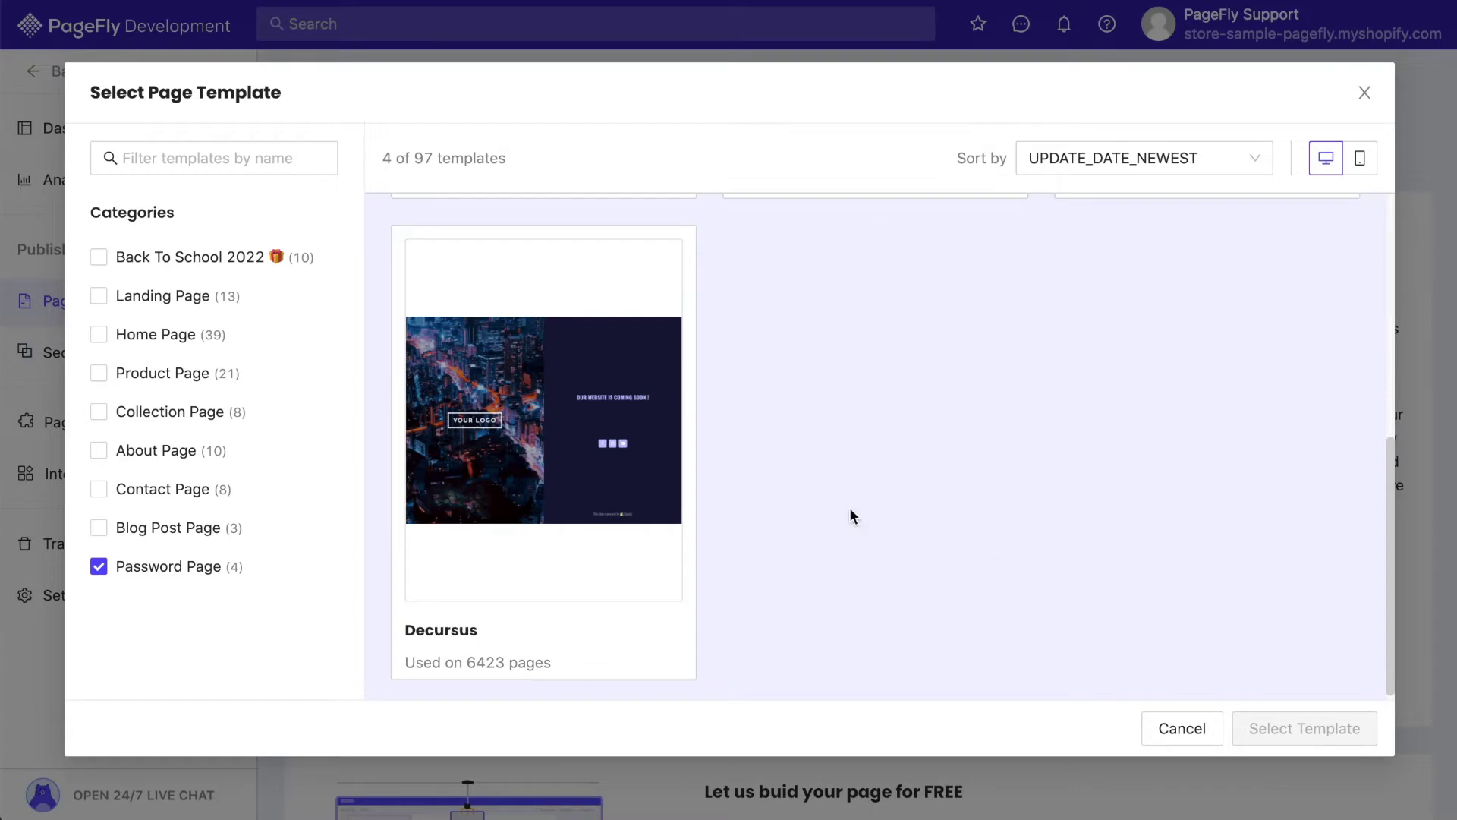
{"action": "left_click", "coordinate": [621, 449]}
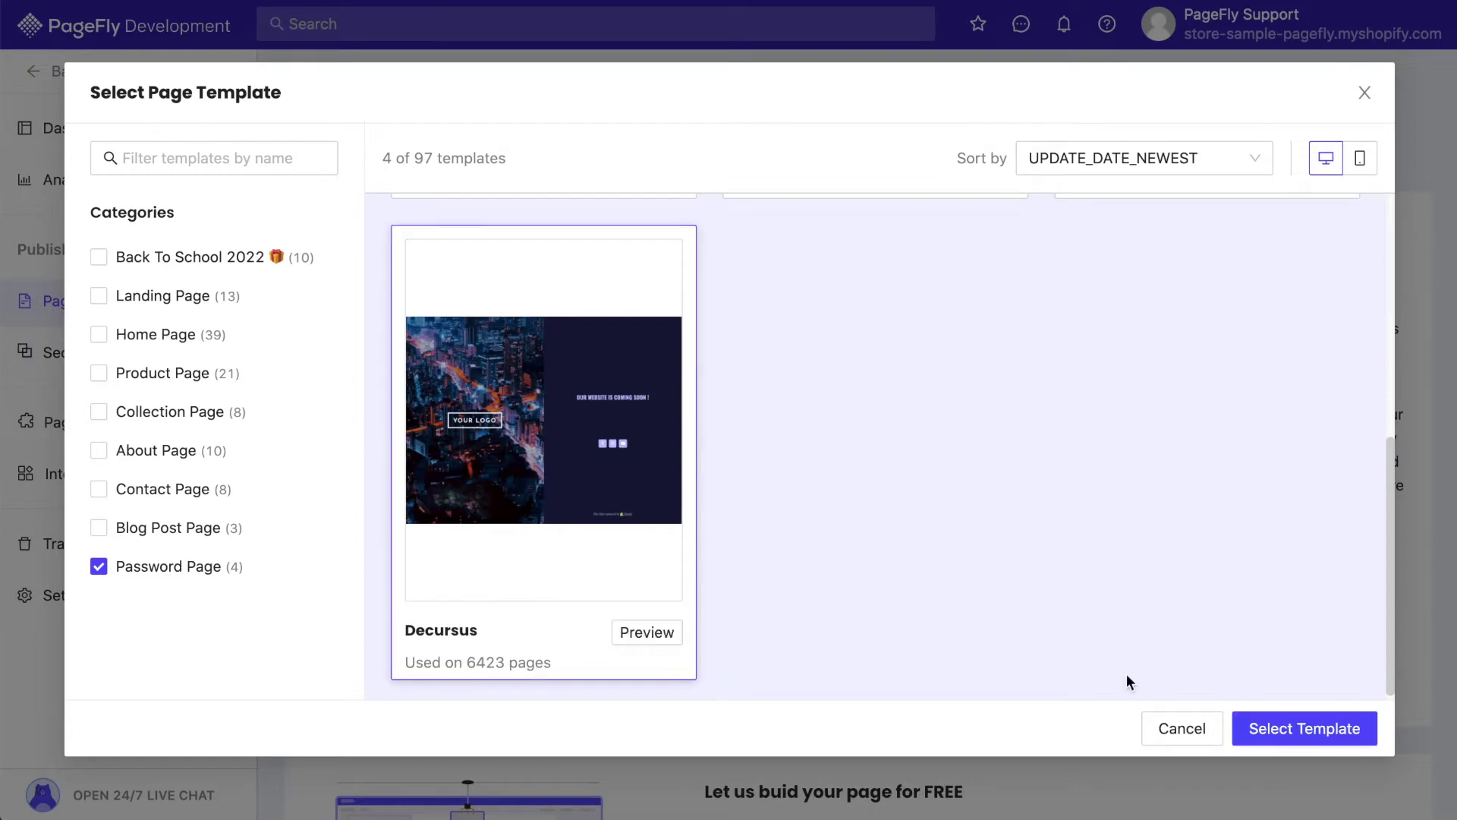
{"action": "left_click", "coordinate": [1272, 730]}
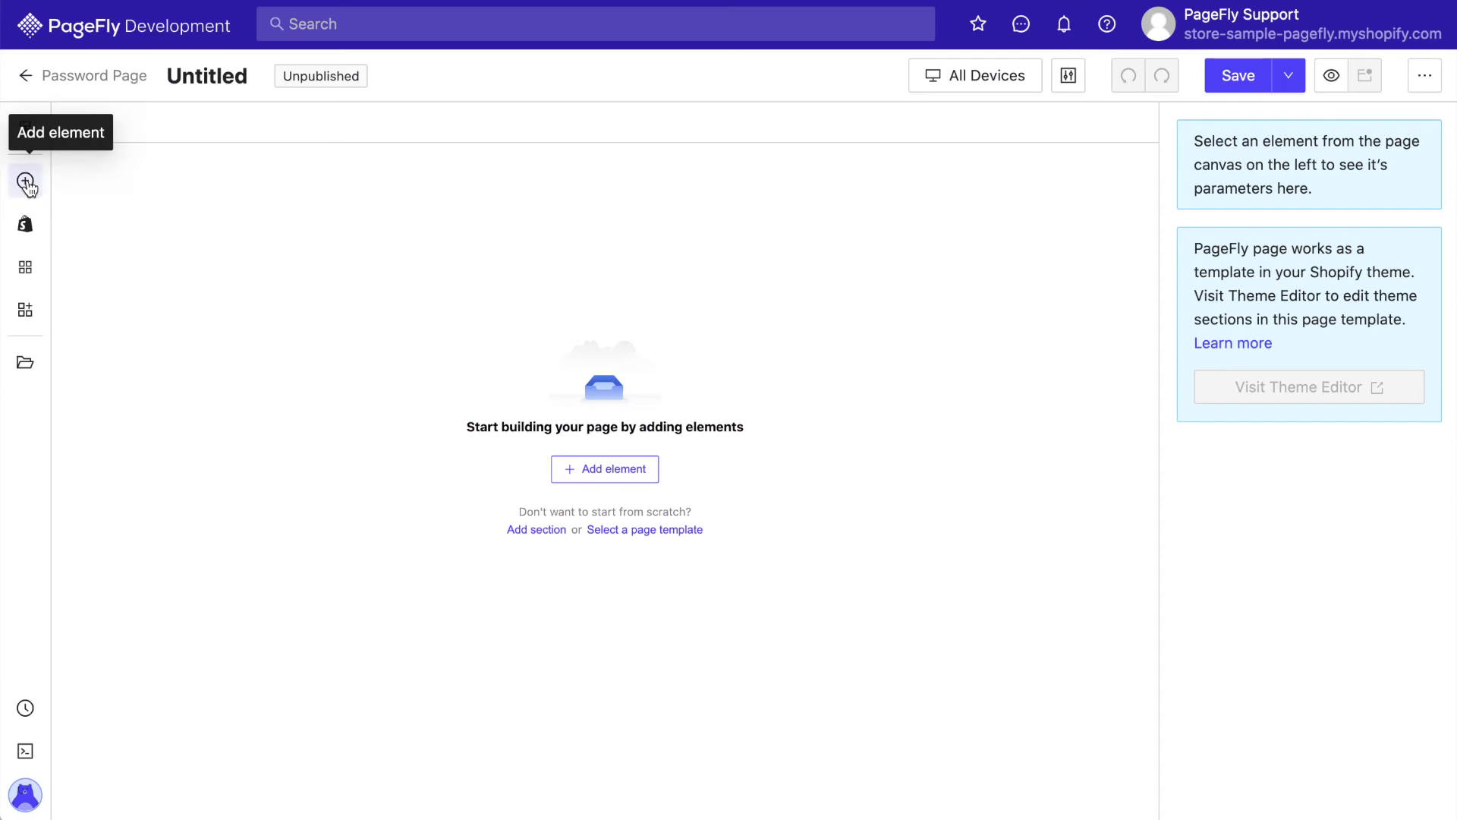
Add a one-column 1/1 layout row with a Heading element inside it
{"action": "left_click", "coordinate": [25, 181]}
{"action": "mouse_move", "coordinate": [121, 232]}
{"action": "left_click_drag", "start_coordinate": [394, 166], "coordinate": [553, 196]}
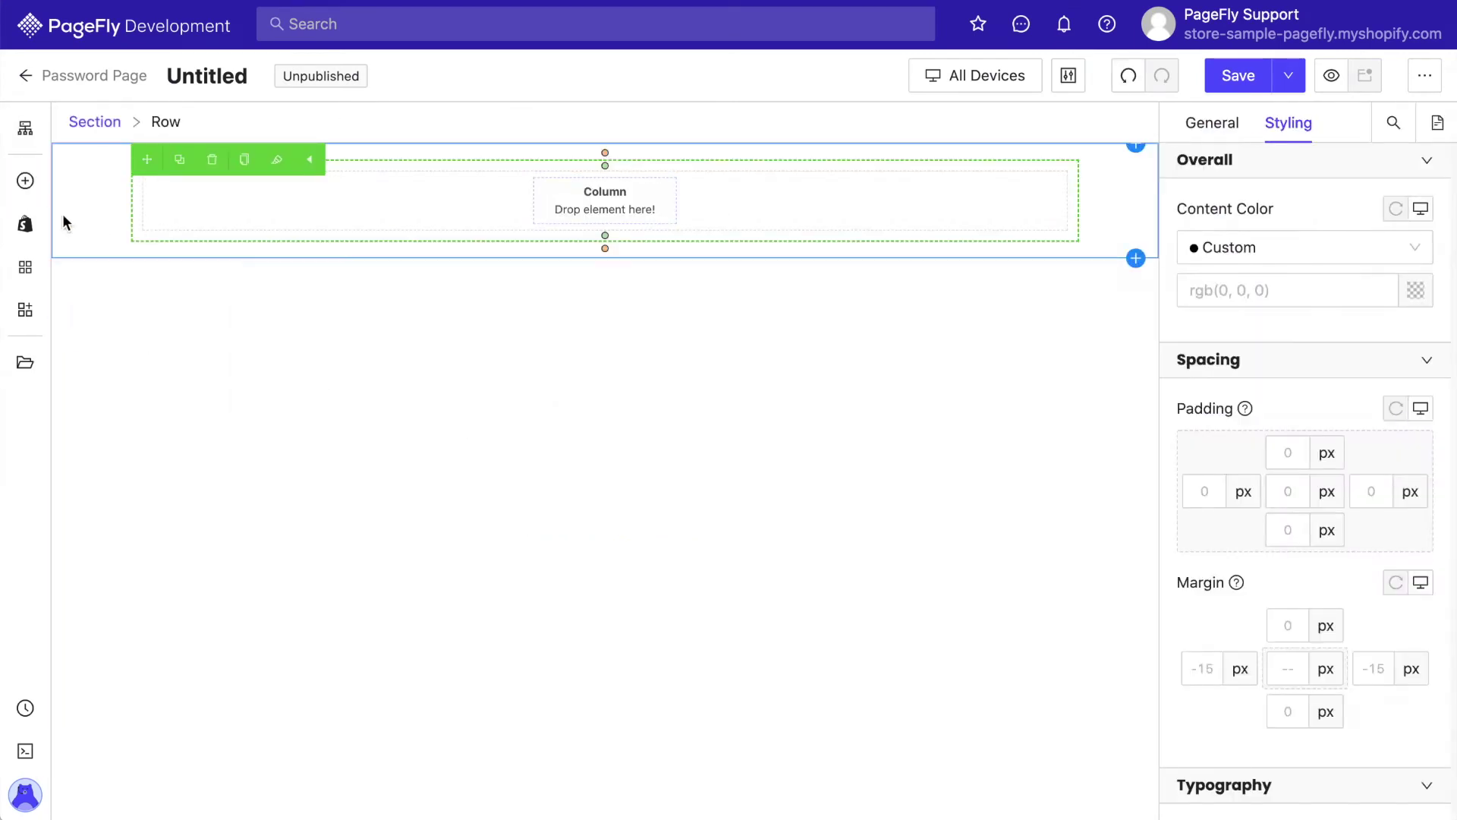
{"action": "left_click", "coordinate": [25, 180]}
{"action": "mouse_move", "coordinate": [121, 495]}
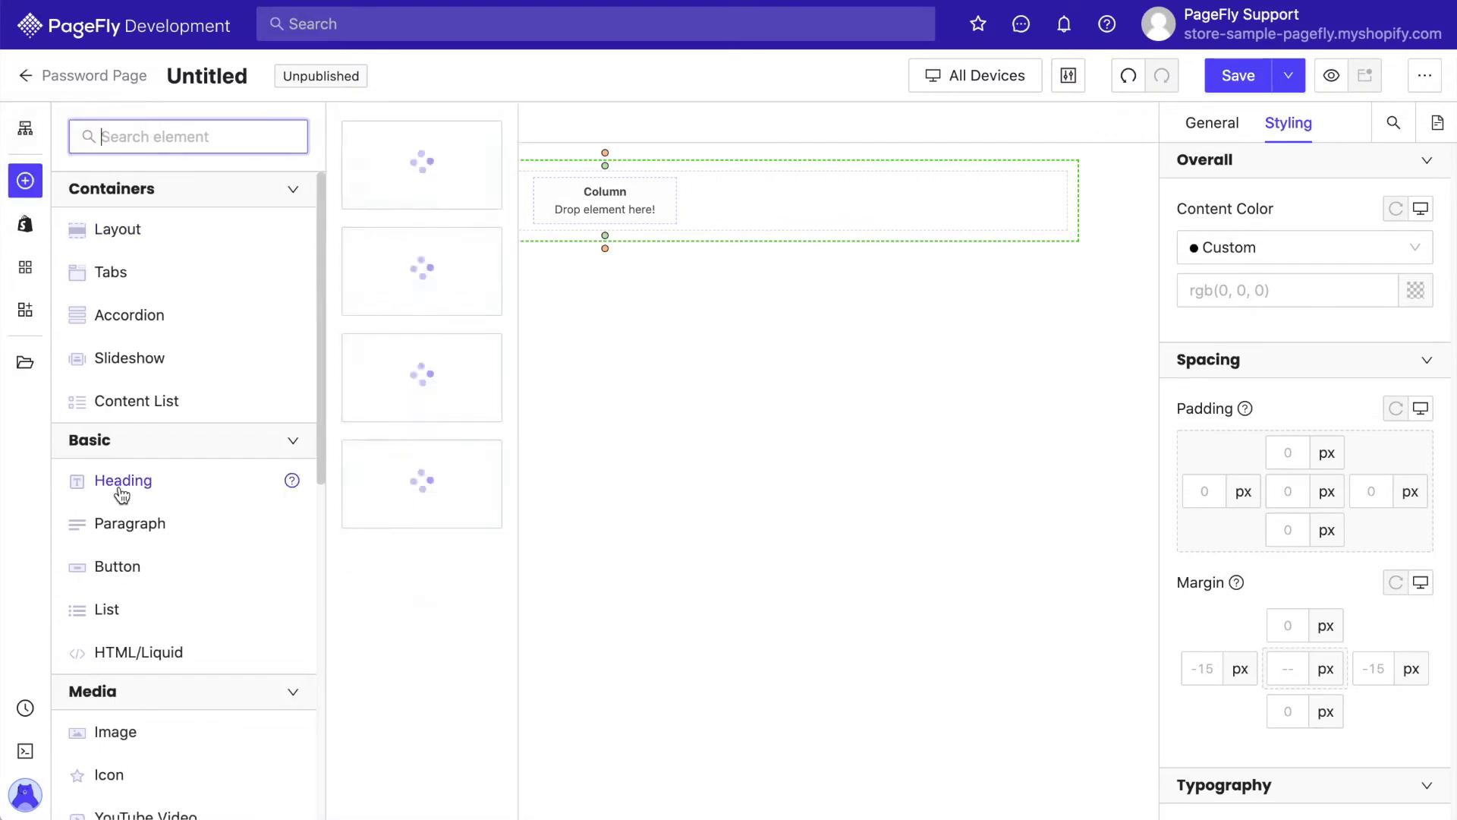
{"action": "left_click_drag", "start_coordinate": [423, 163], "coordinate": [598, 216]}
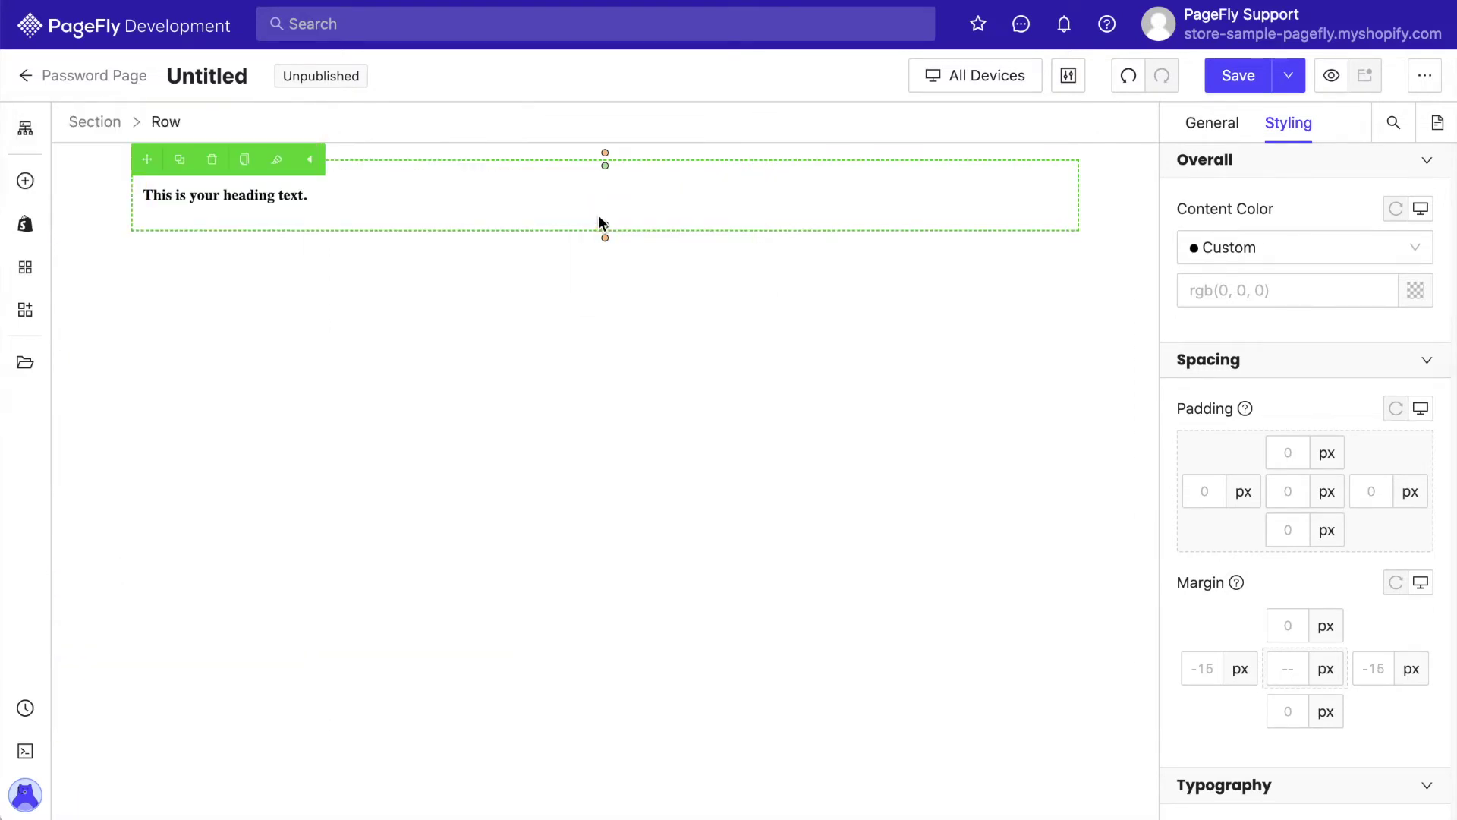
Add a Paragraph below the heading and a Countdown timer below the paragraph
{"action": "left_click", "coordinate": [25, 181]}
{"action": "mouse_move", "coordinate": [126, 529]}
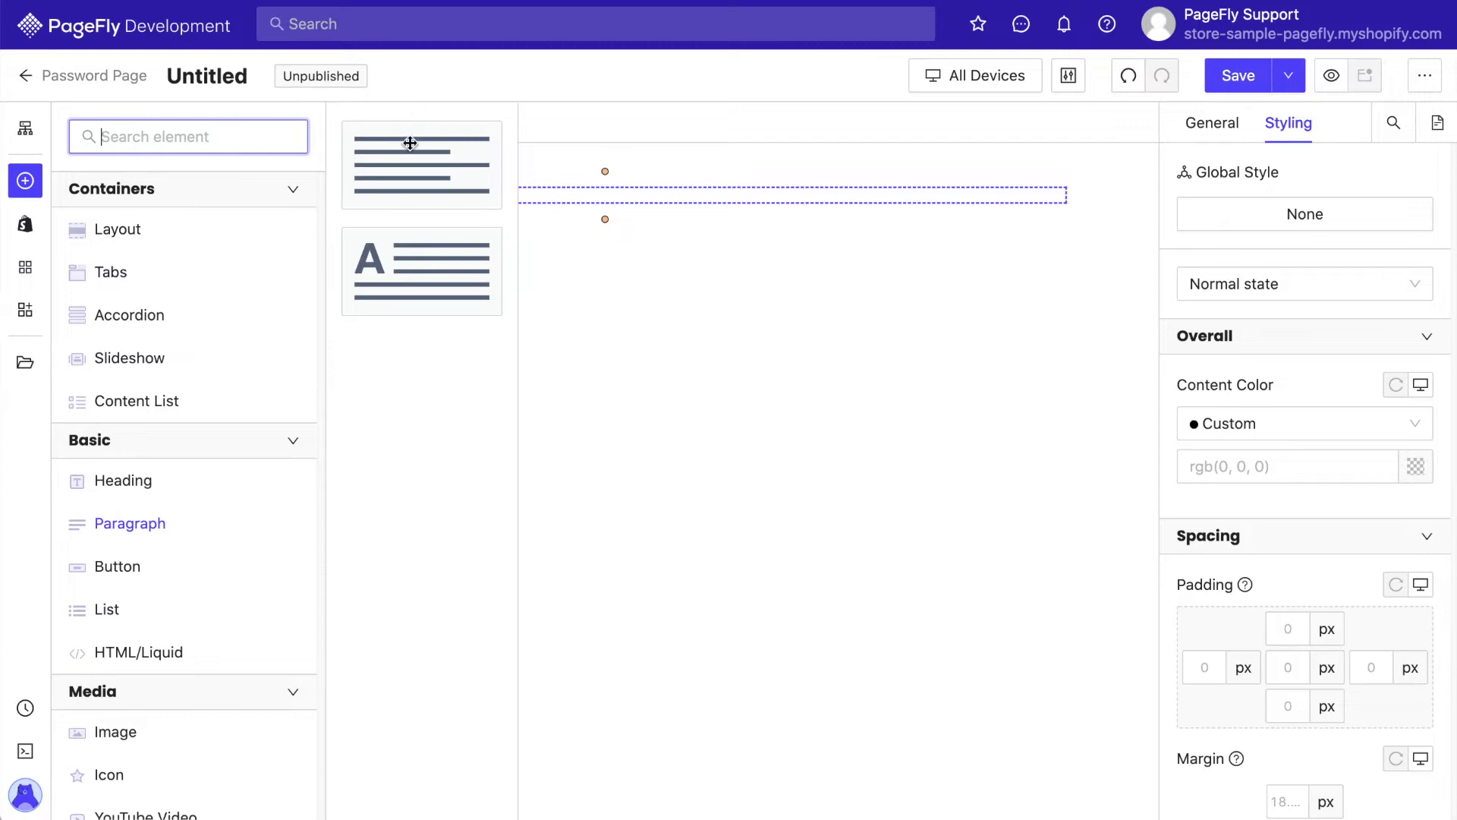
{"action": "left_click_drag", "start_coordinate": [470, 182], "coordinate": [562, 202]}
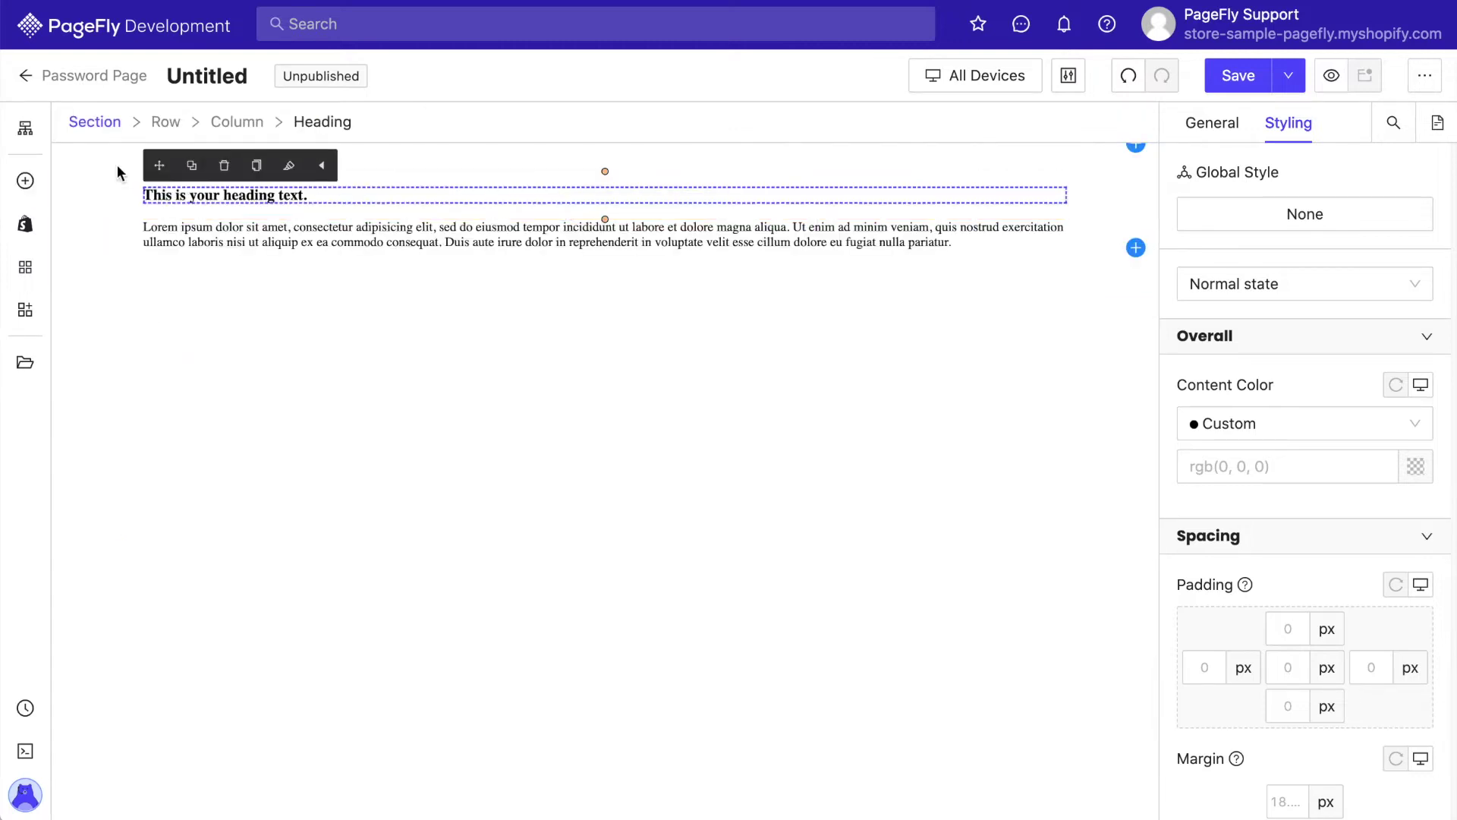
{"action": "left_click", "coordinate": [25, 181]}
{"action": "scroll", "coordinate": [167, 492], "scroll_direction": "down", "scroll_amount": 3}
{"action": "scroll", "coordinate": [167, 492], "scroll_direction": "down", "scroll_amount": 6}
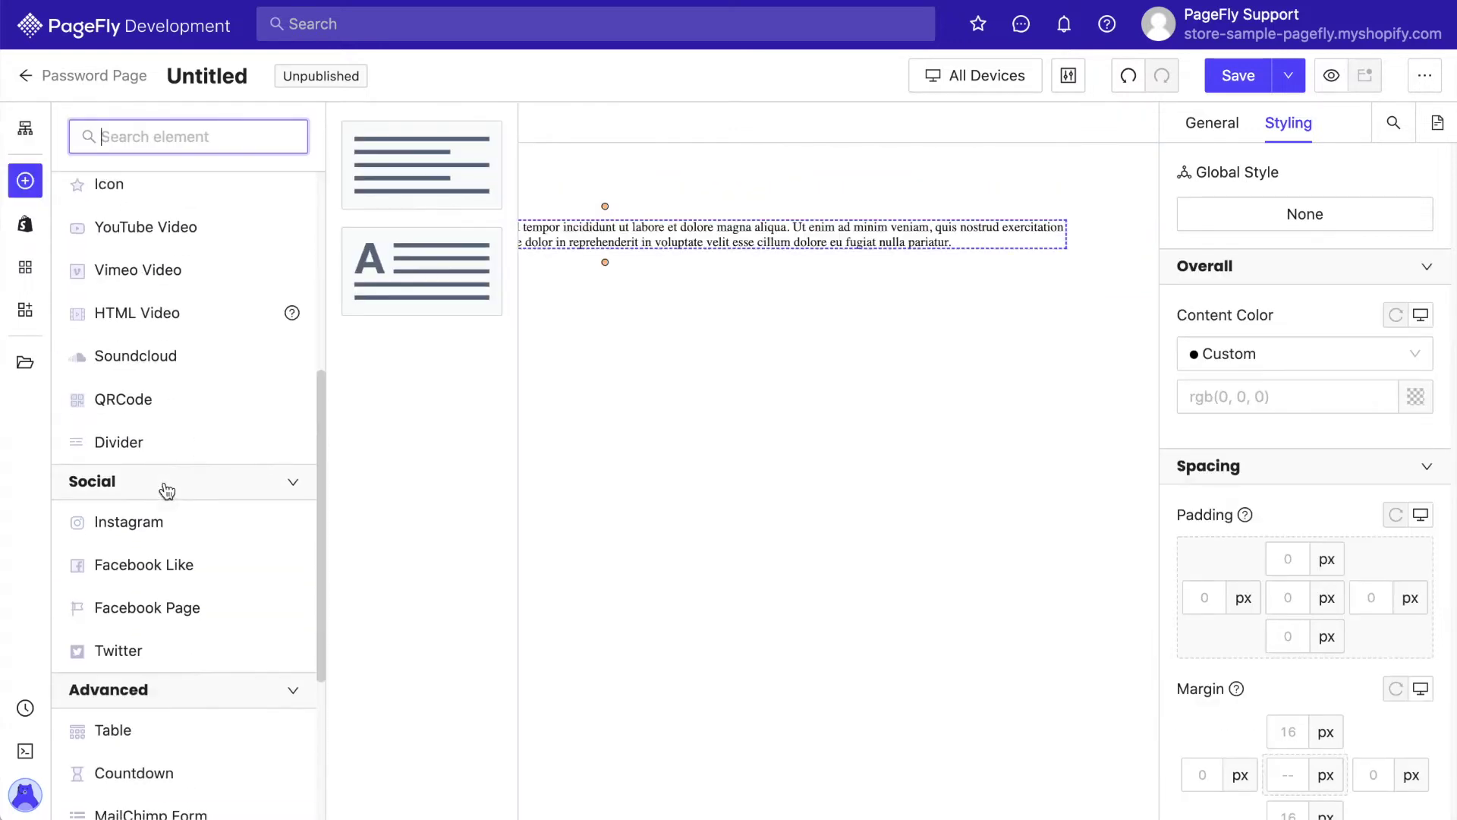
{"action": "mouse_move", "coordinate": [155, 675]}
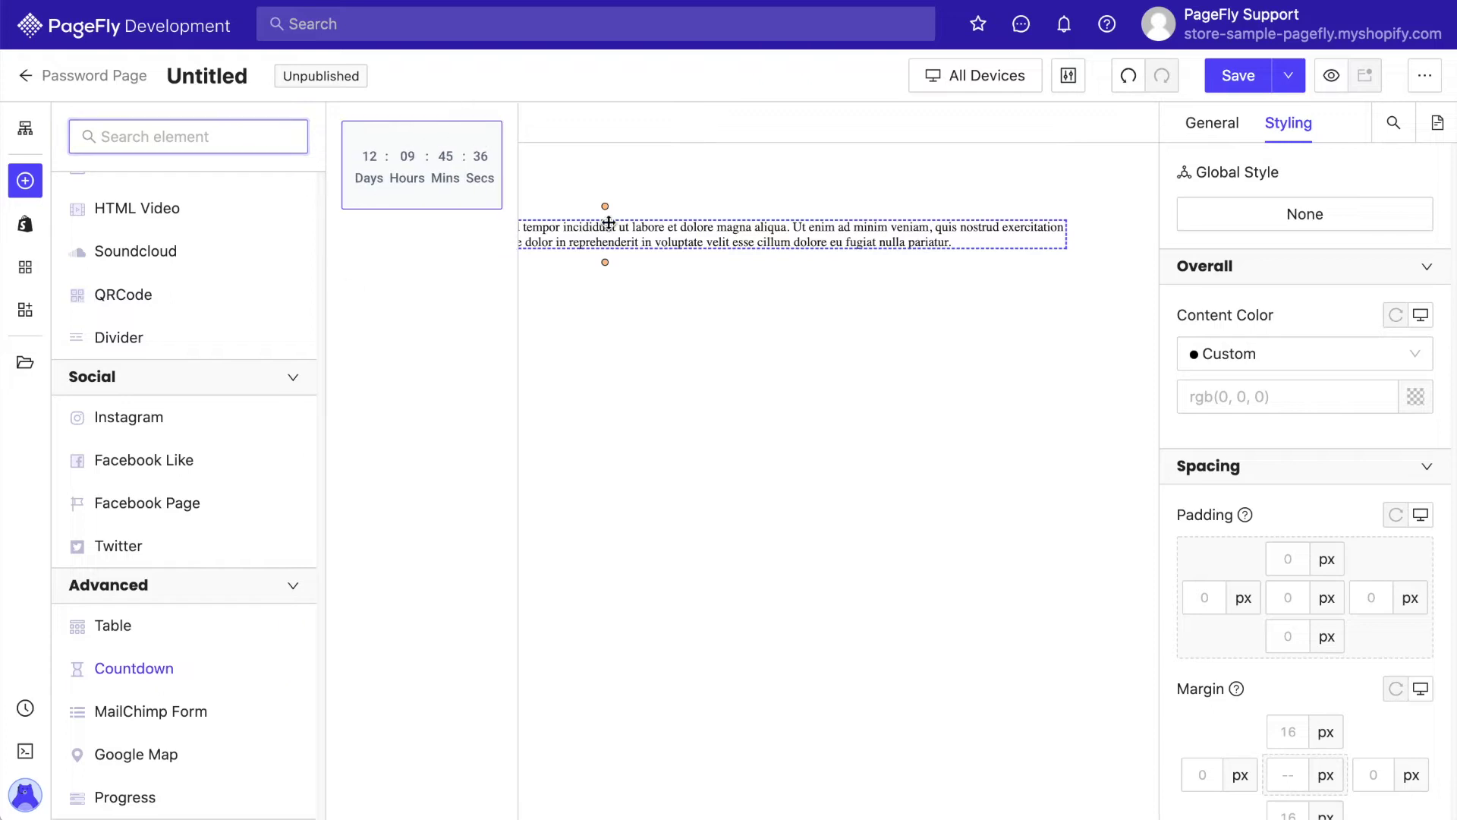
{"action": "left_click_drag", "start_coordinate": [609, 222], "coordinate": [631, 248]}
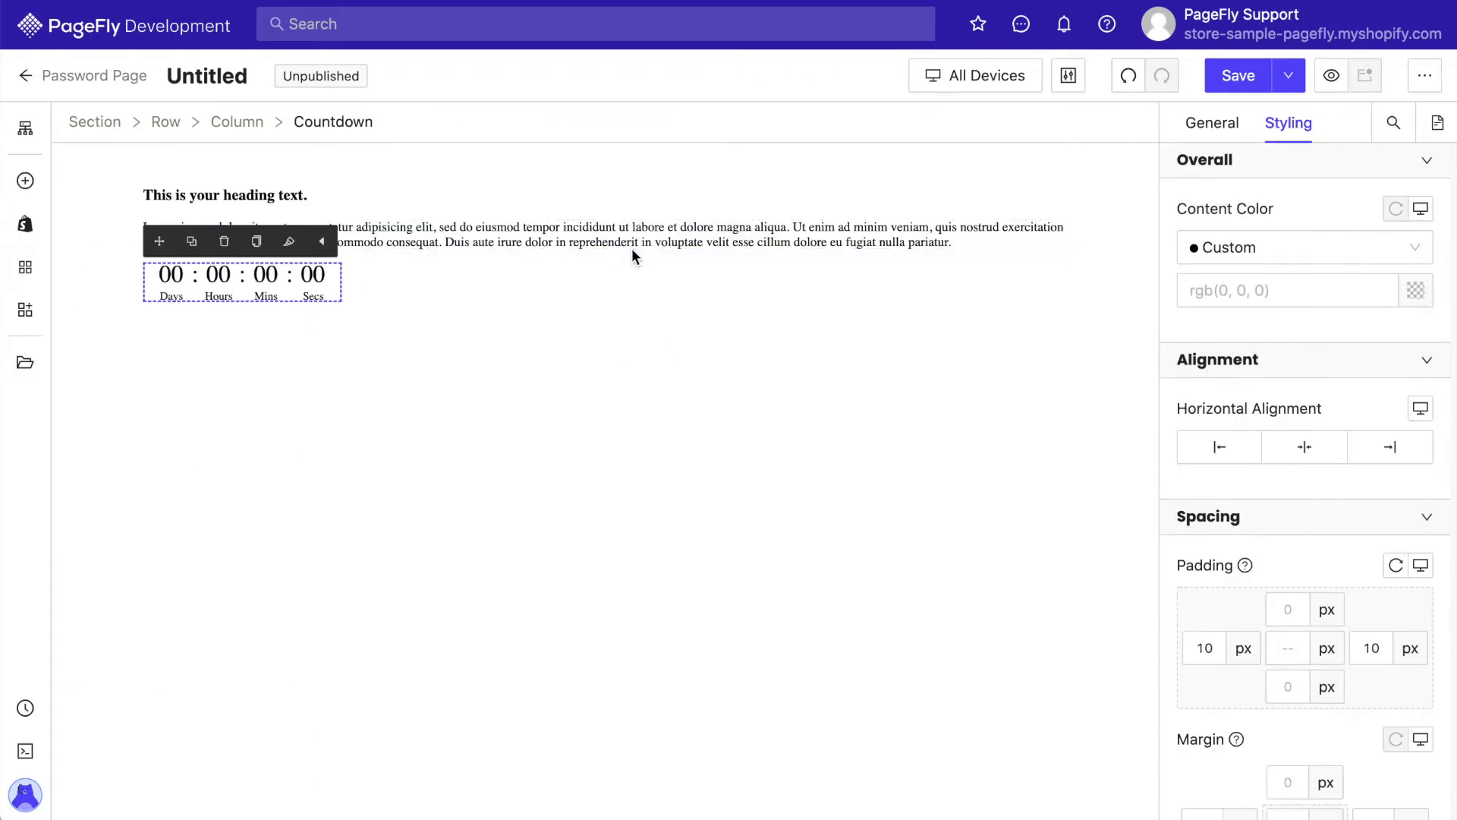
Add an Email Contact Form Field below the countdown with Show Label off
{"action": "left_click", "coordinate": [24, 226]}
{"action": "scroll", "coordinate": [172, 705], "scroll_direction": "down", "scroll_amount": 8}
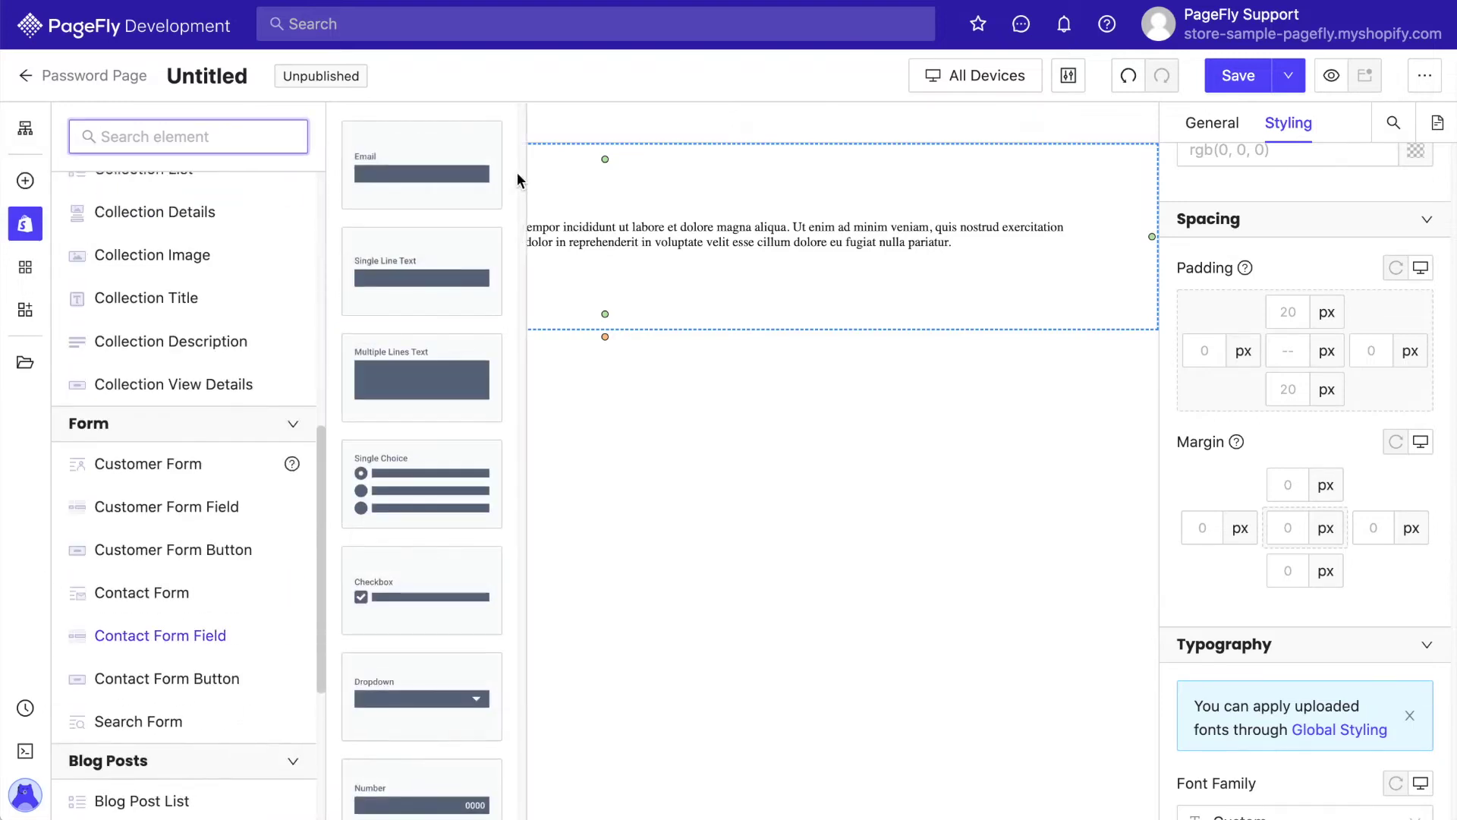
{"action": "left_click_drag", "start_coordinate": [422, 159], "coordinate": [583, 302]}
{"action": "left_click", "coordinate": [1216, 123]}
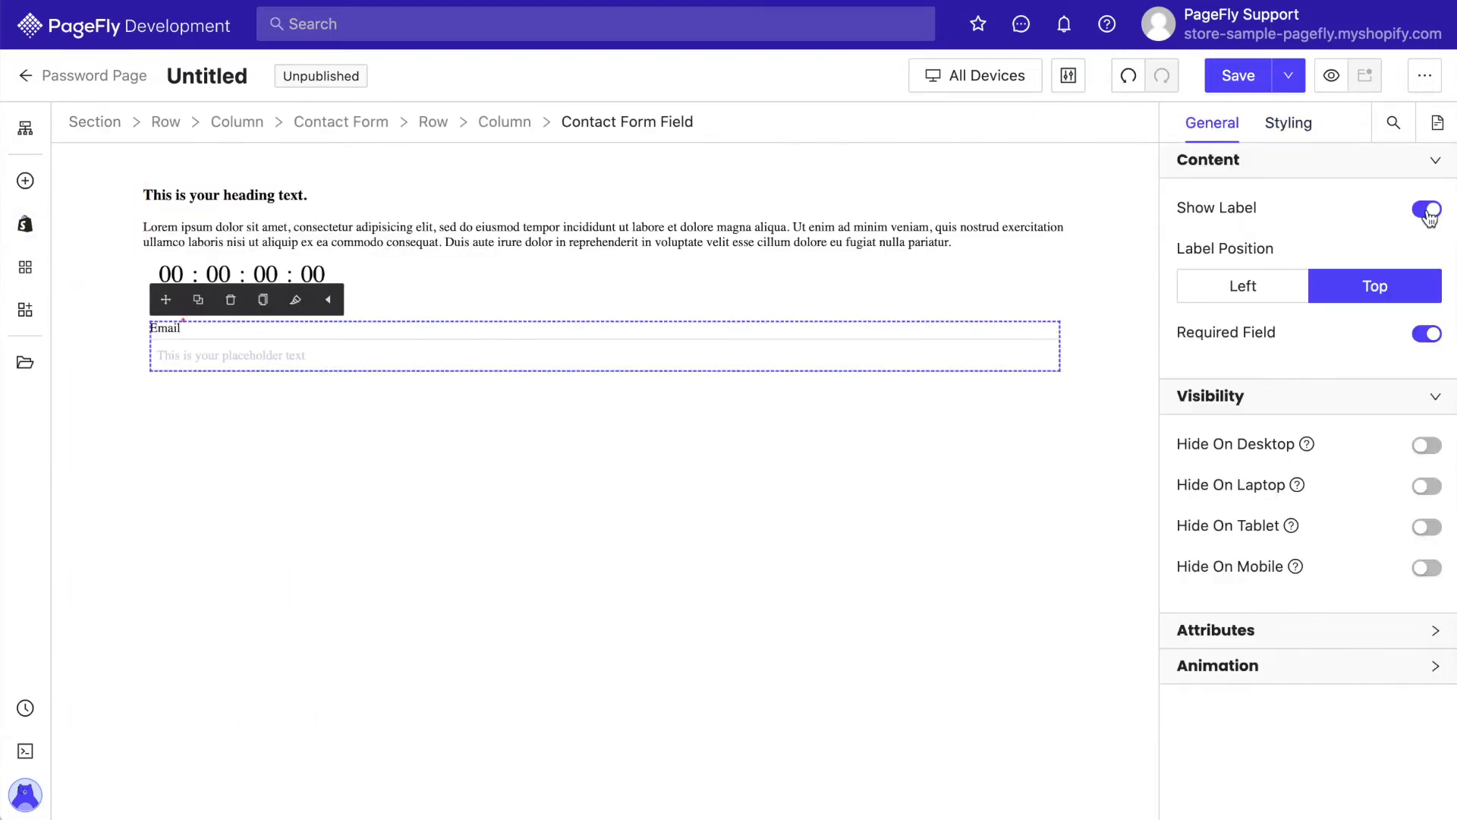
Add a Contact Form Button (Submit) beside the email field
{"action": "left_click", "coordinate": [1425, 205]}
{"action": "left_click", "coordinate": [24, 228]}
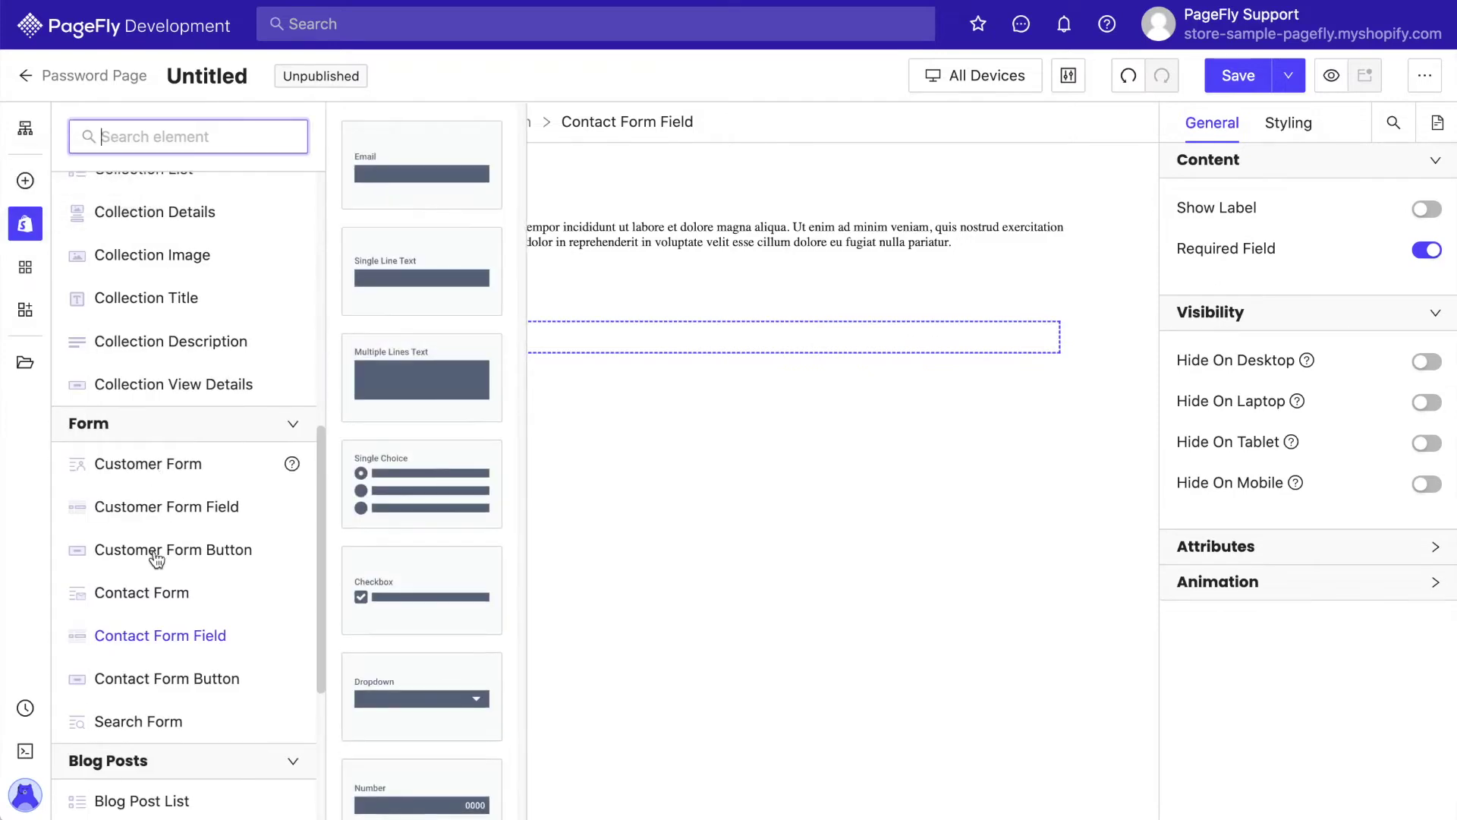
{"action": "mouse_move", "coordinate": [189, 674]}
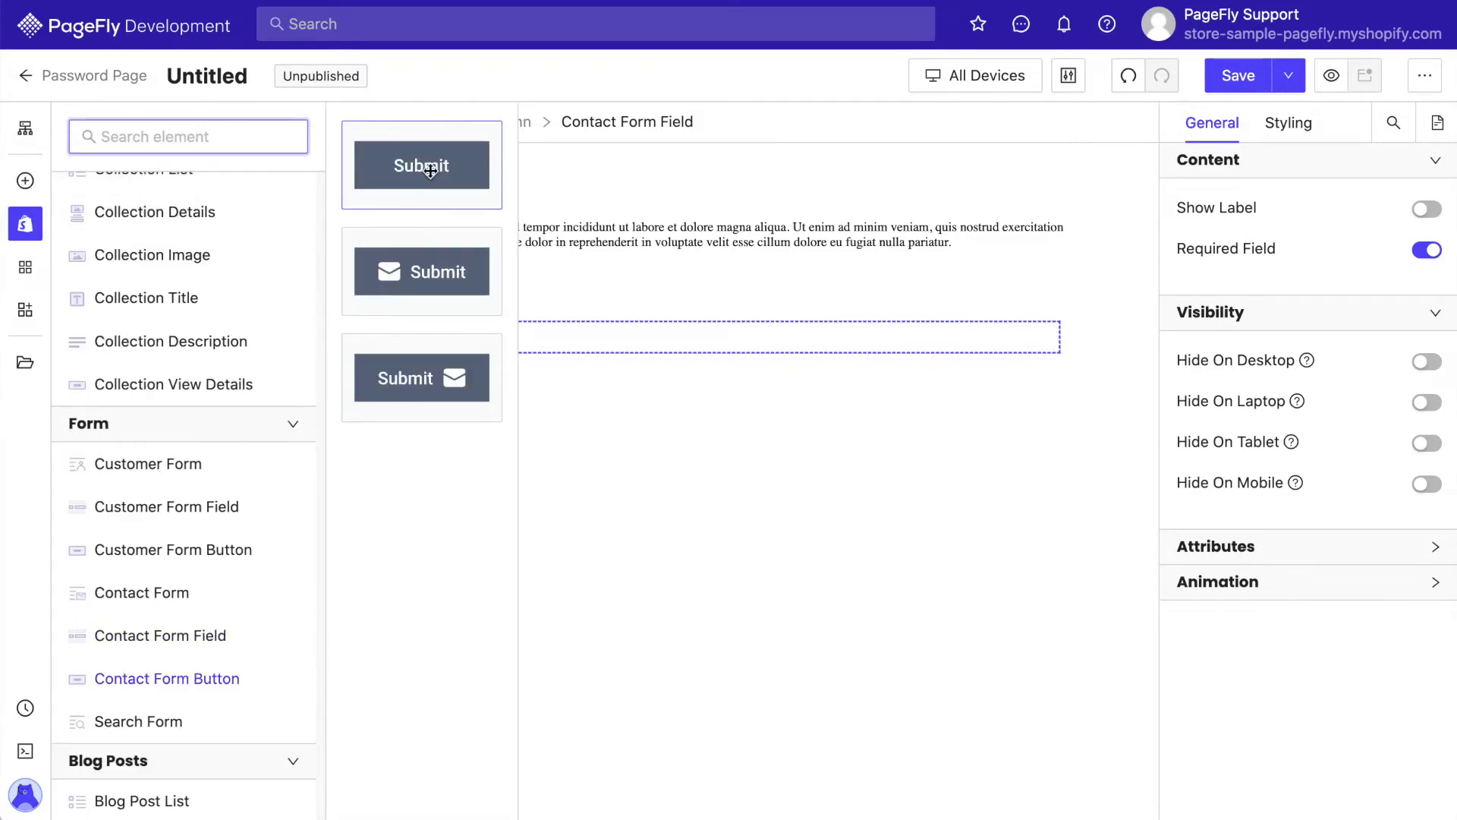
{"action": "left_click_drag", "start_coordinate": [417, 162], "coordinate": [627, 357]}
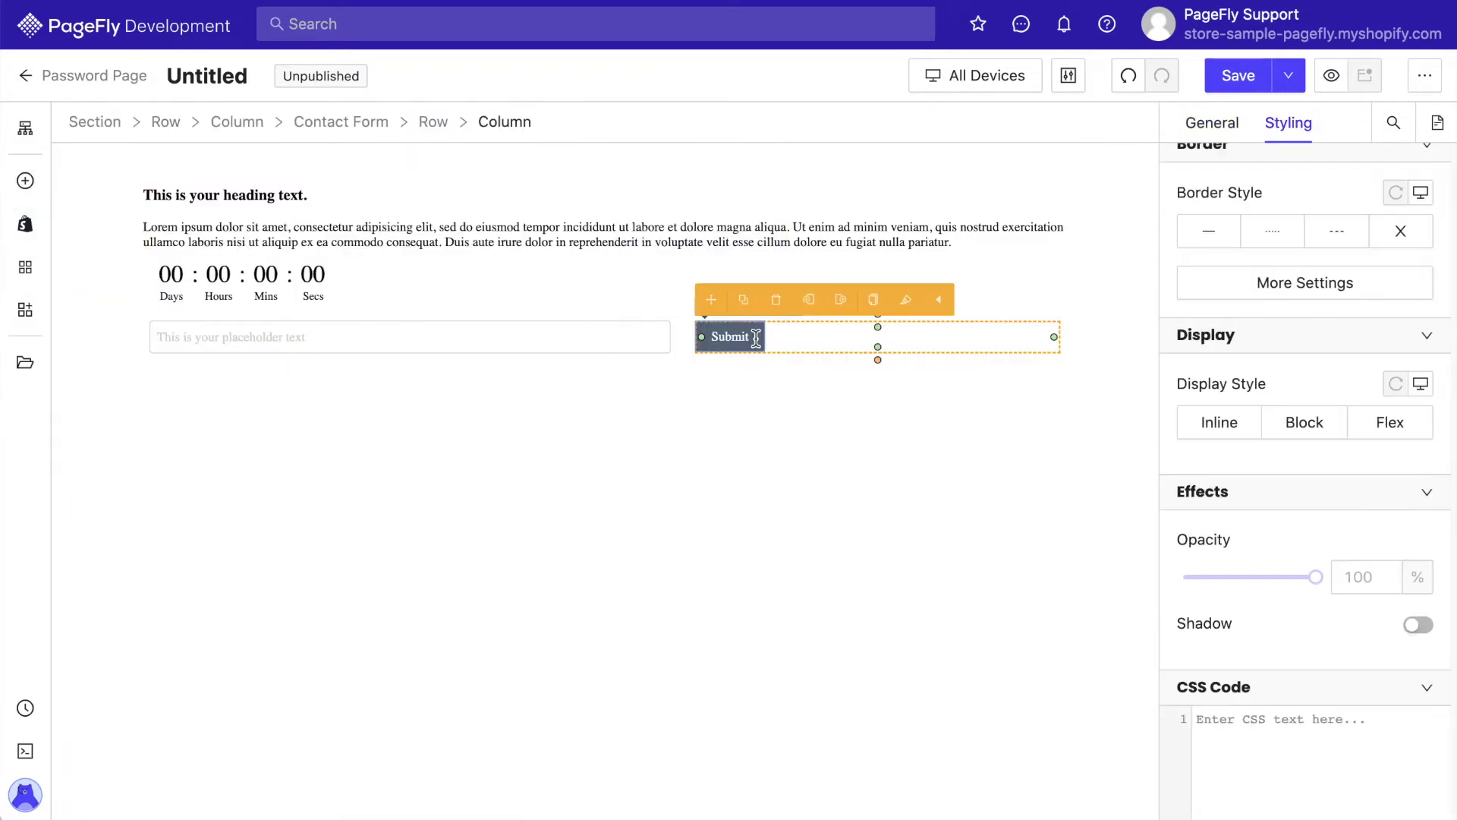
{"action": "left_click", "coordinate": [870, 384]}
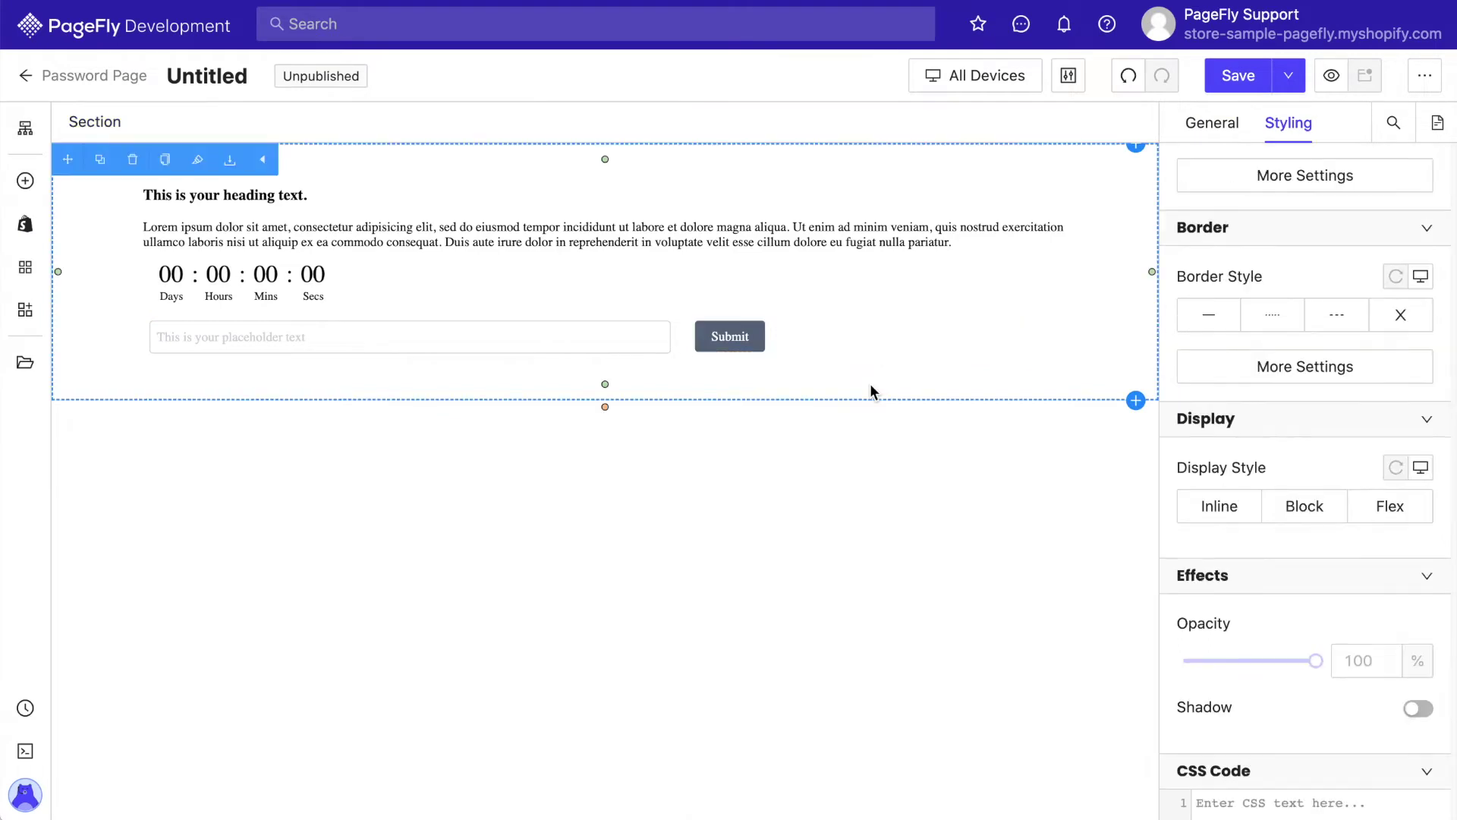
Edit the heading and change the paragraph text to 'Please check back again soon'
{"action": "double_click", "coordinate": [288, 194]}
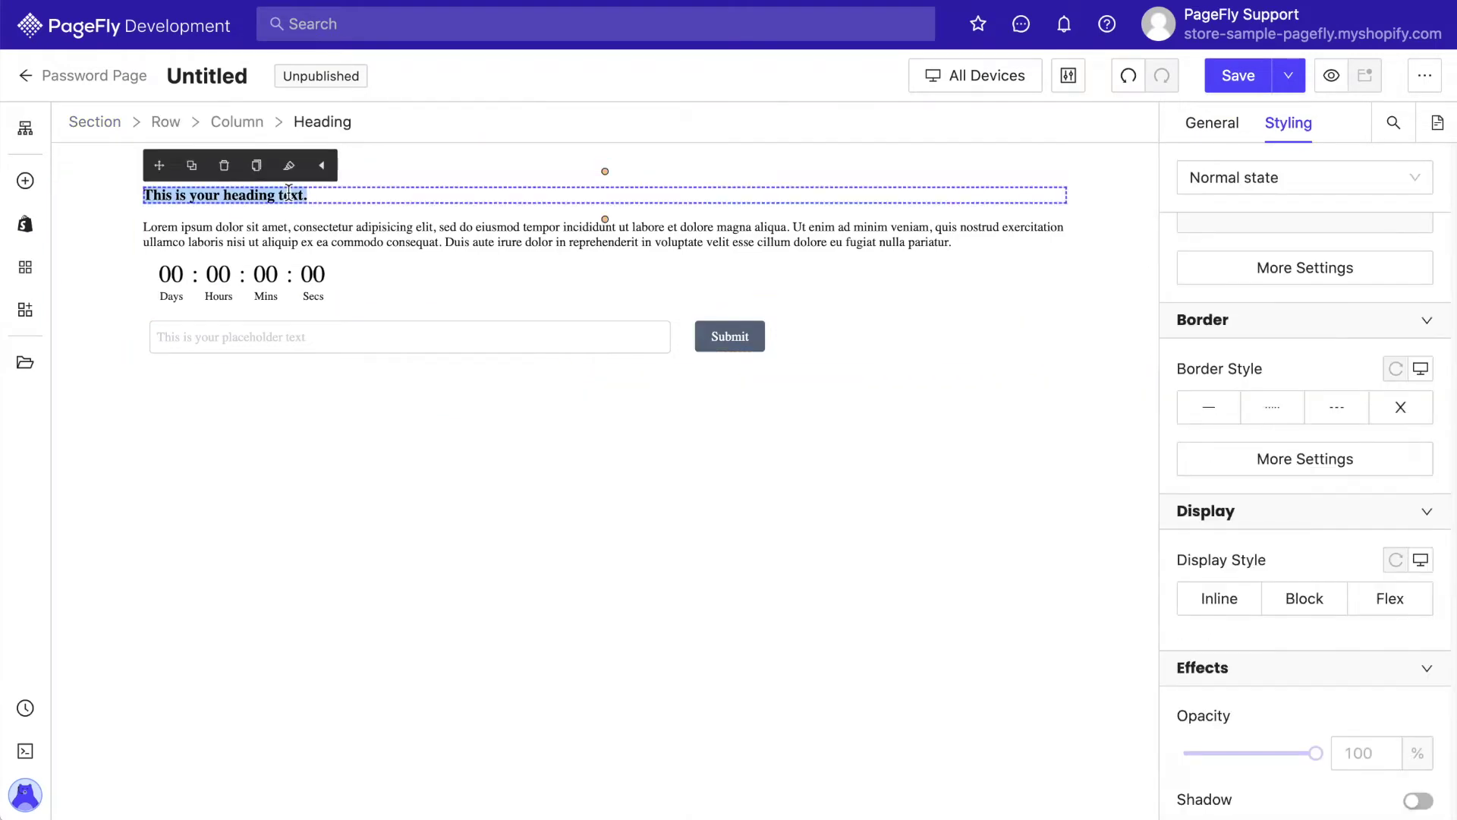
{"action": "double_click", "coordinate": [499, 245]}
{"action": "type", "text": "Please check back again soon"}
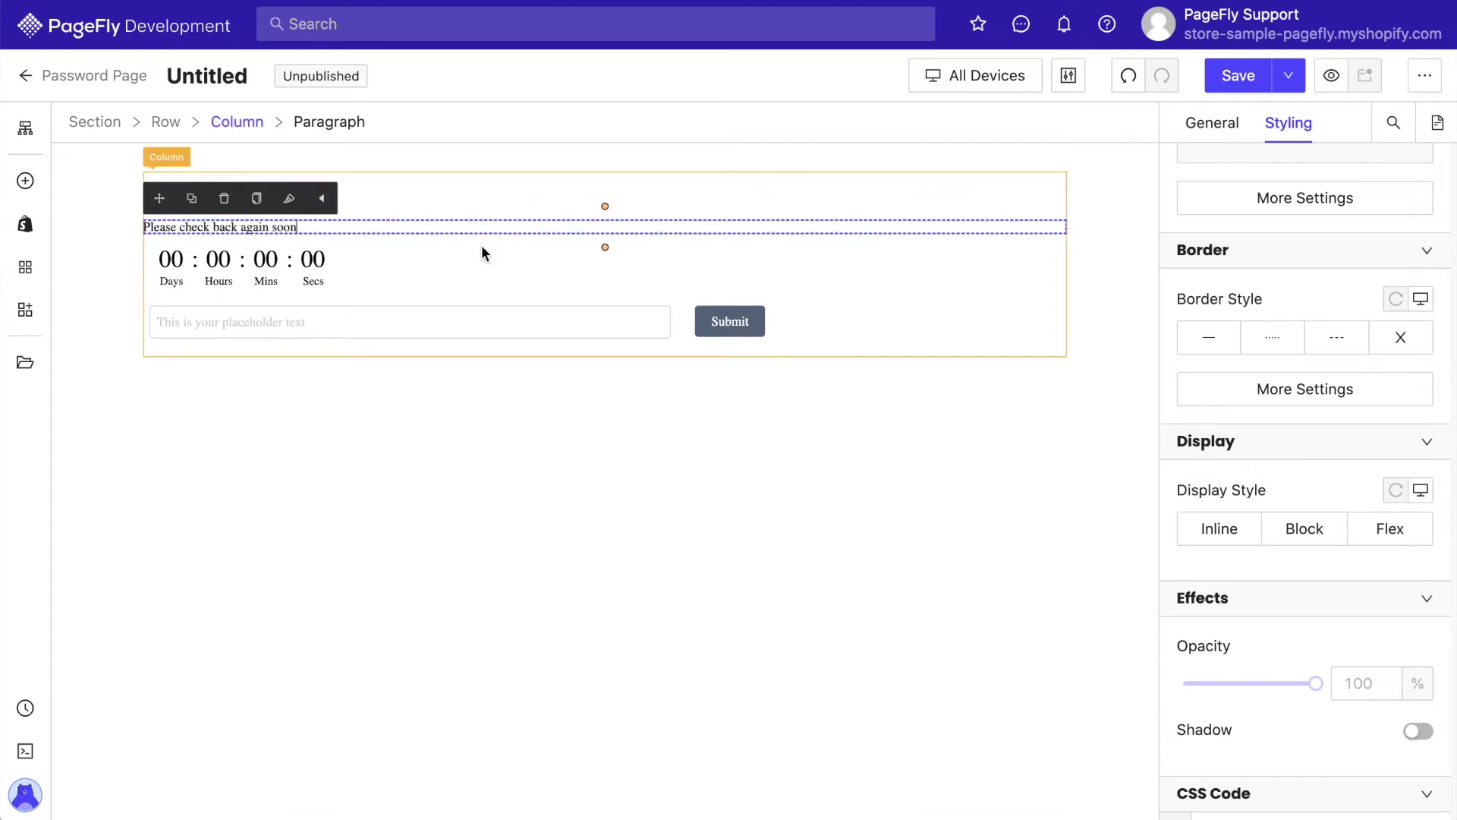
Duplicate the paragraph below the countdown and paste the sign-up prompt into it
{"action": "left_click", "coordinate": [192, 198]}
{"action": "left_click_drag", "start_coordinate": [160, 198], "coordinate": [163, 320]}
{"action": "double_click", "coordinate": [351, 306]}
{"action": "type", "text": "Get the latest news and updates from our team. Enter your email address below"}
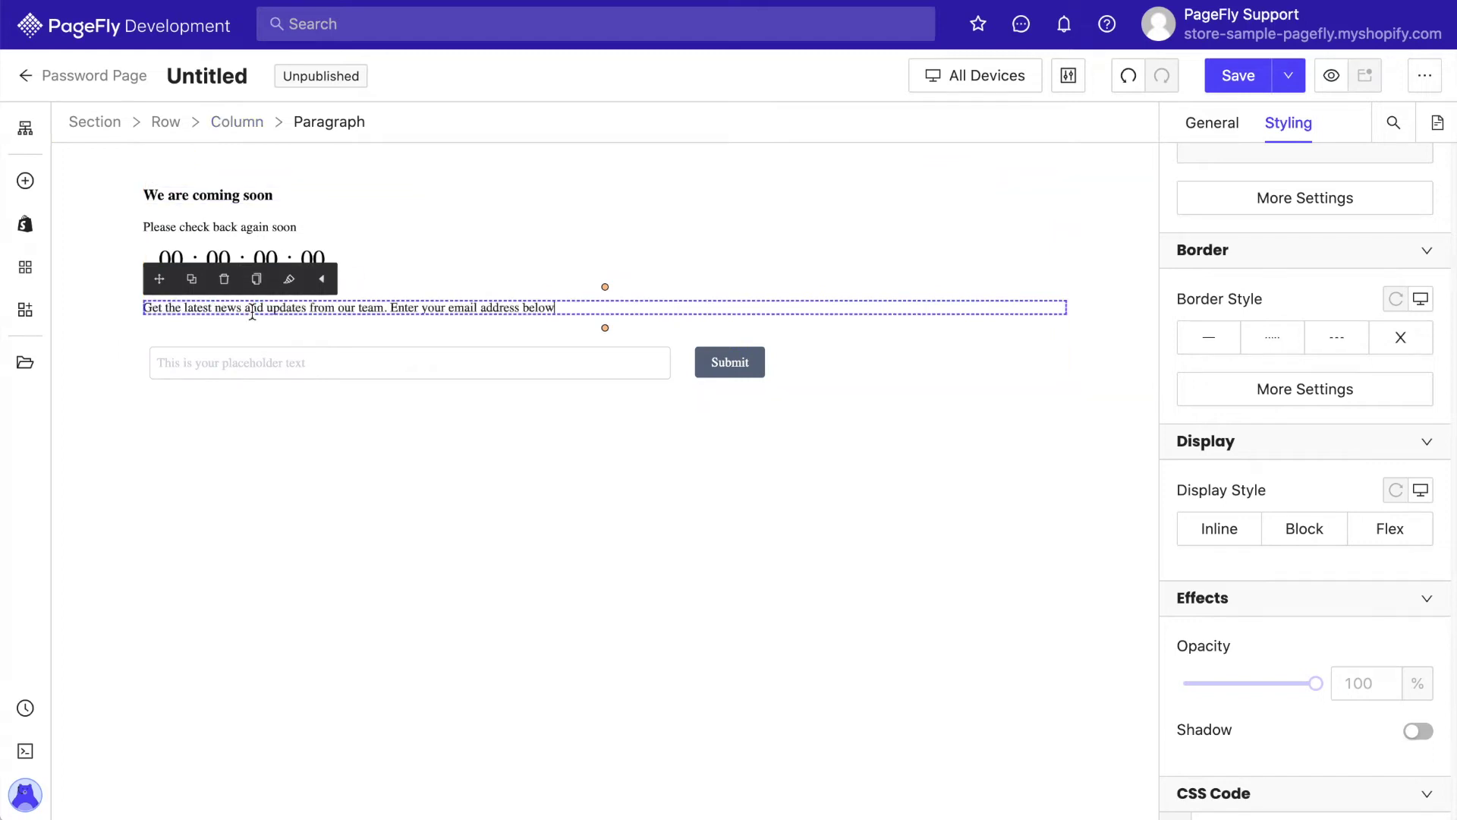
Set the section padding to 0 top and 200 bottom
{"action": "left_click", "coordinate": [76, 302]}
{"action": "left_click", "coordinate": [1288, 452]}
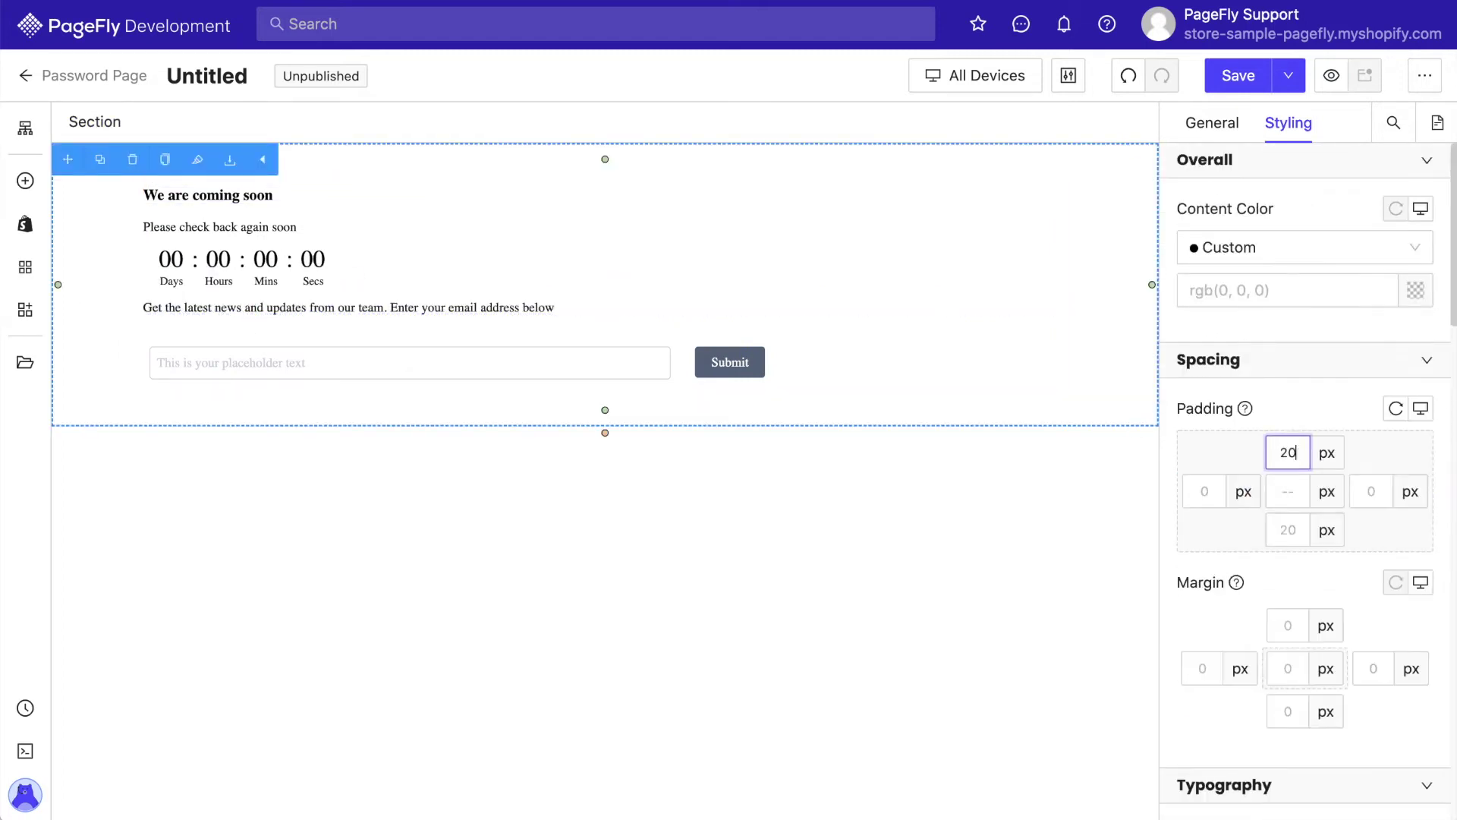
{"action": "type", "text": "0"}
{"action": "left_click", "coordinate": [1288, 529]}
{"action": "type", "text": "200"}
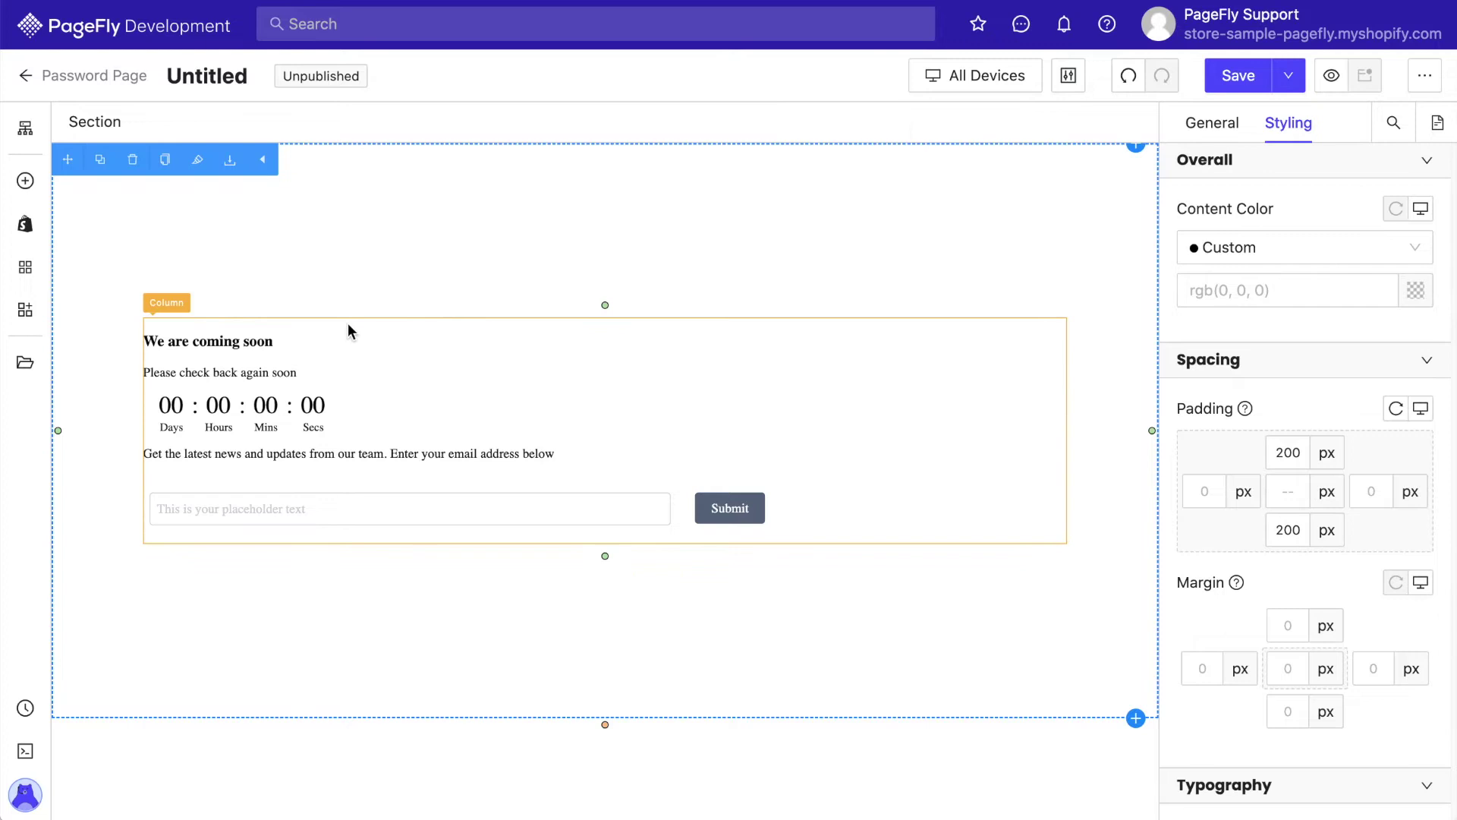
Give the content column 300 left and right padding and center-align its content
{"action": "left_click", "coordinate": [348, 322]}
{"action": "left_click", "coordinate": [1205, 491]}
{"action": "type", "text": "300300"}
{"action": "scroll", "coordinate": [1223, 544], "scroll_direction": "down", "scroll_amount": 7}
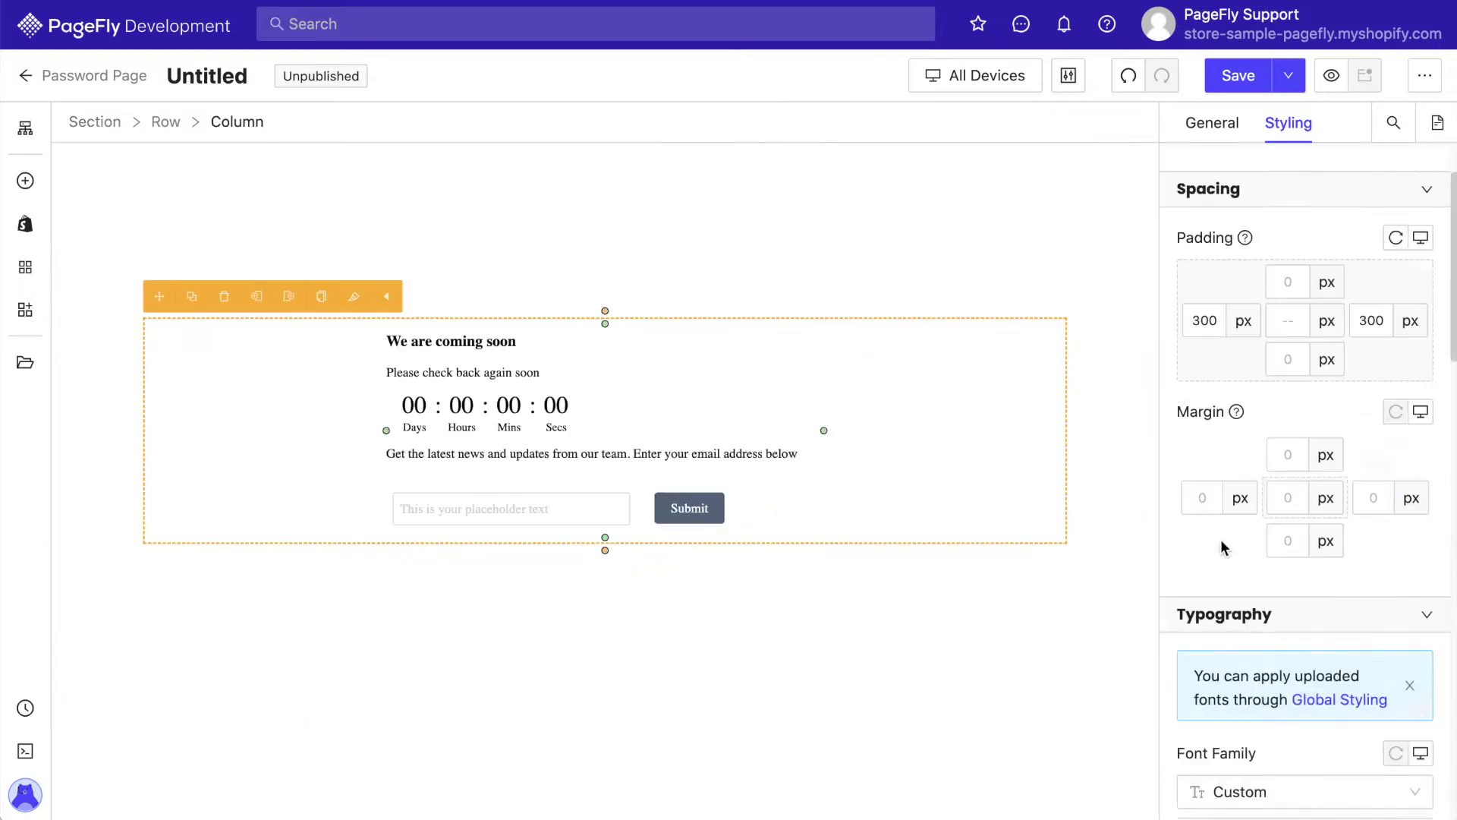
{"action": "left_click", "coordinate": [1272, 588]}
Widen the email field, left-align Submit, and set the form row's Column Spacing to 0
{"action": "left_click_drag", "start_coordinate": [643, 498], "coordinate": [693, 507]}
{"action": "left_click", "coordinate": [756, 510]}
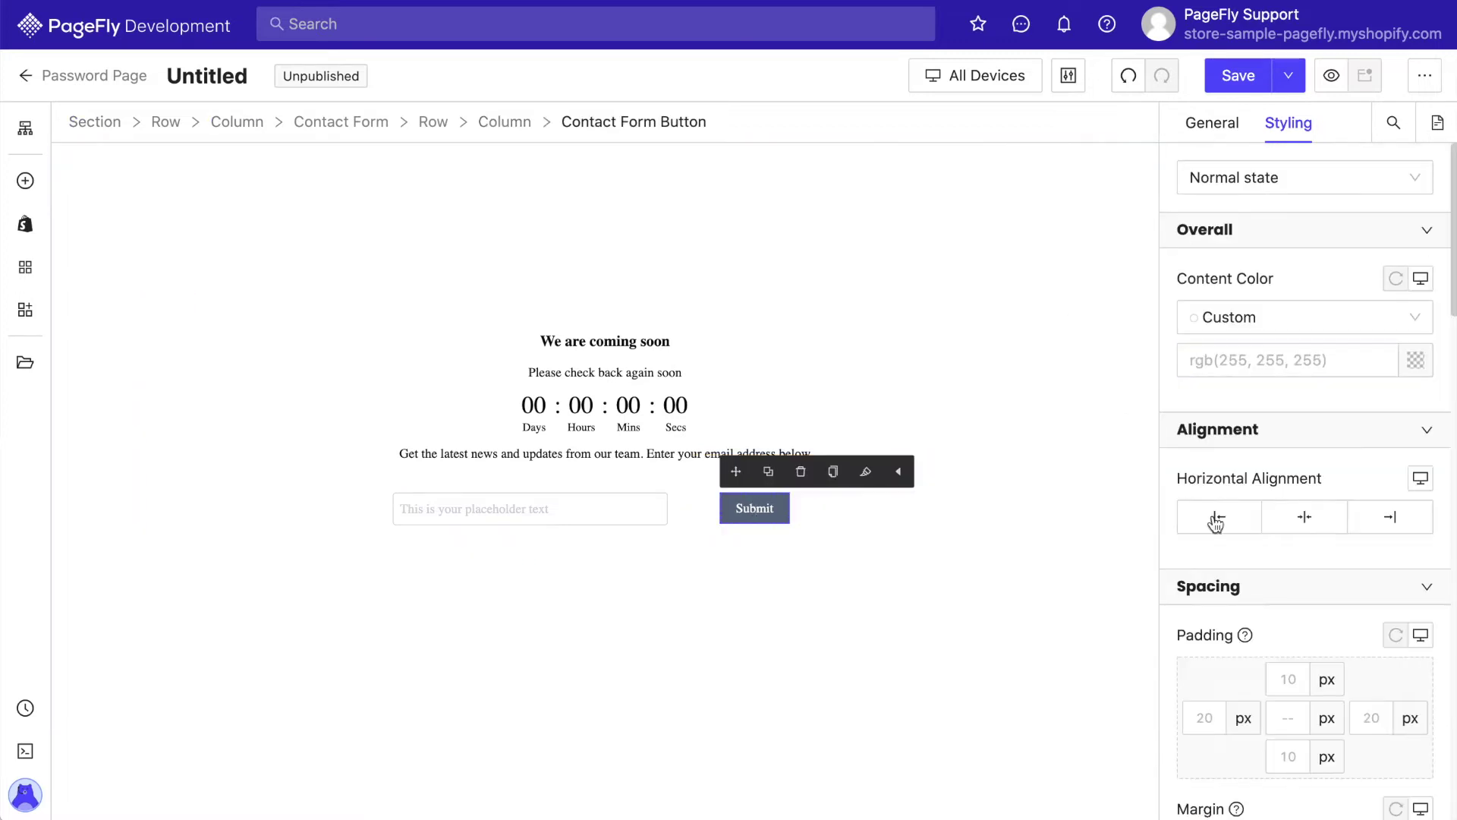
{"action": "left_click", "coordinate": [1217, 516]}
{"action": "left_click", "coordinate": [822, 522]}
{"action": "left_click", "coordinate": [1205, 126]}
{"action": "scroll", "coordinate": [1306, 455], "scroll_direction": "down", "scroll_amount": 5}
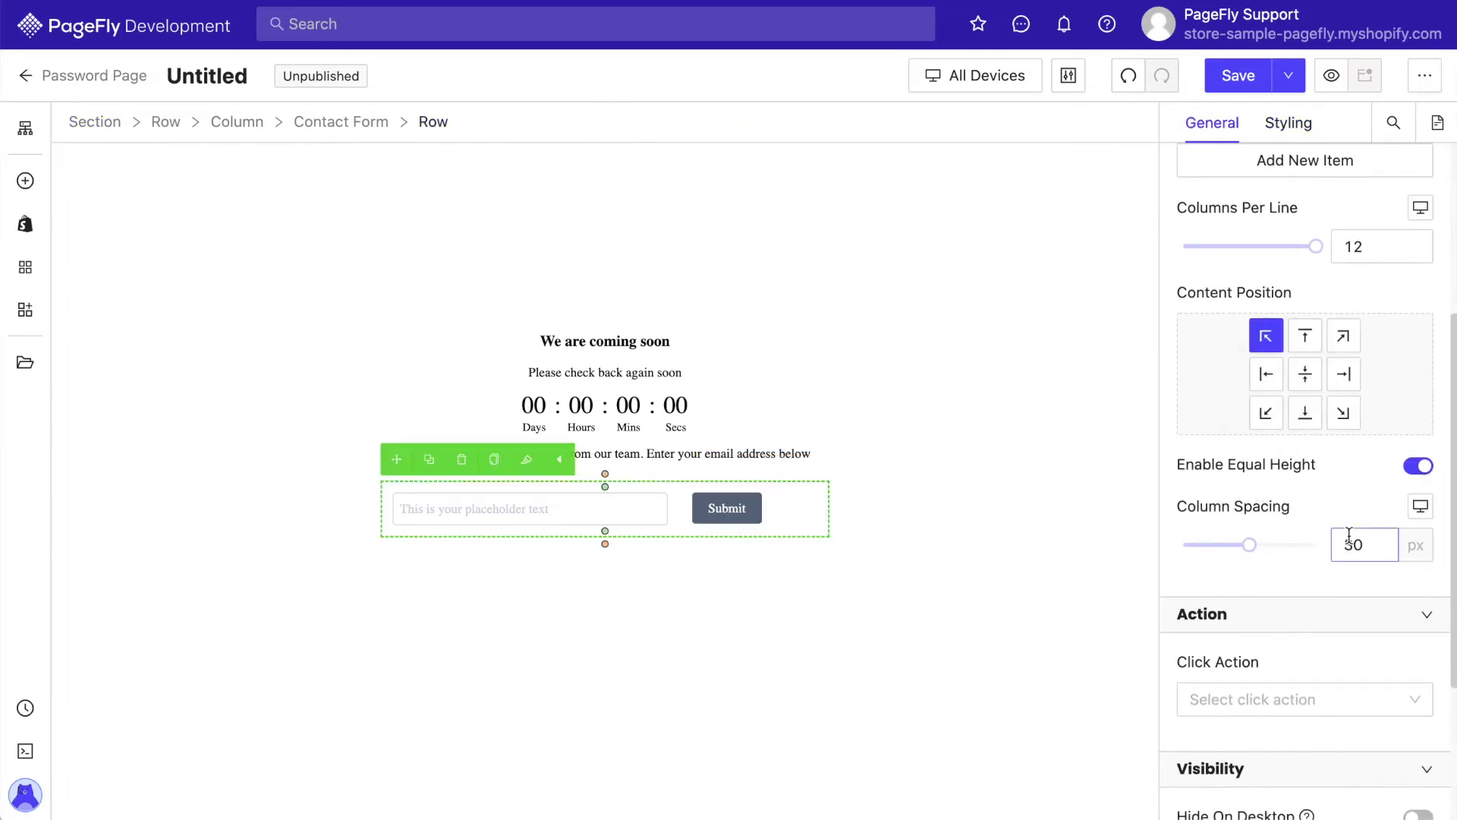
{"action": "double_click", "coordinate": [1359, 544]}
{"action": "type", "text": "0"}
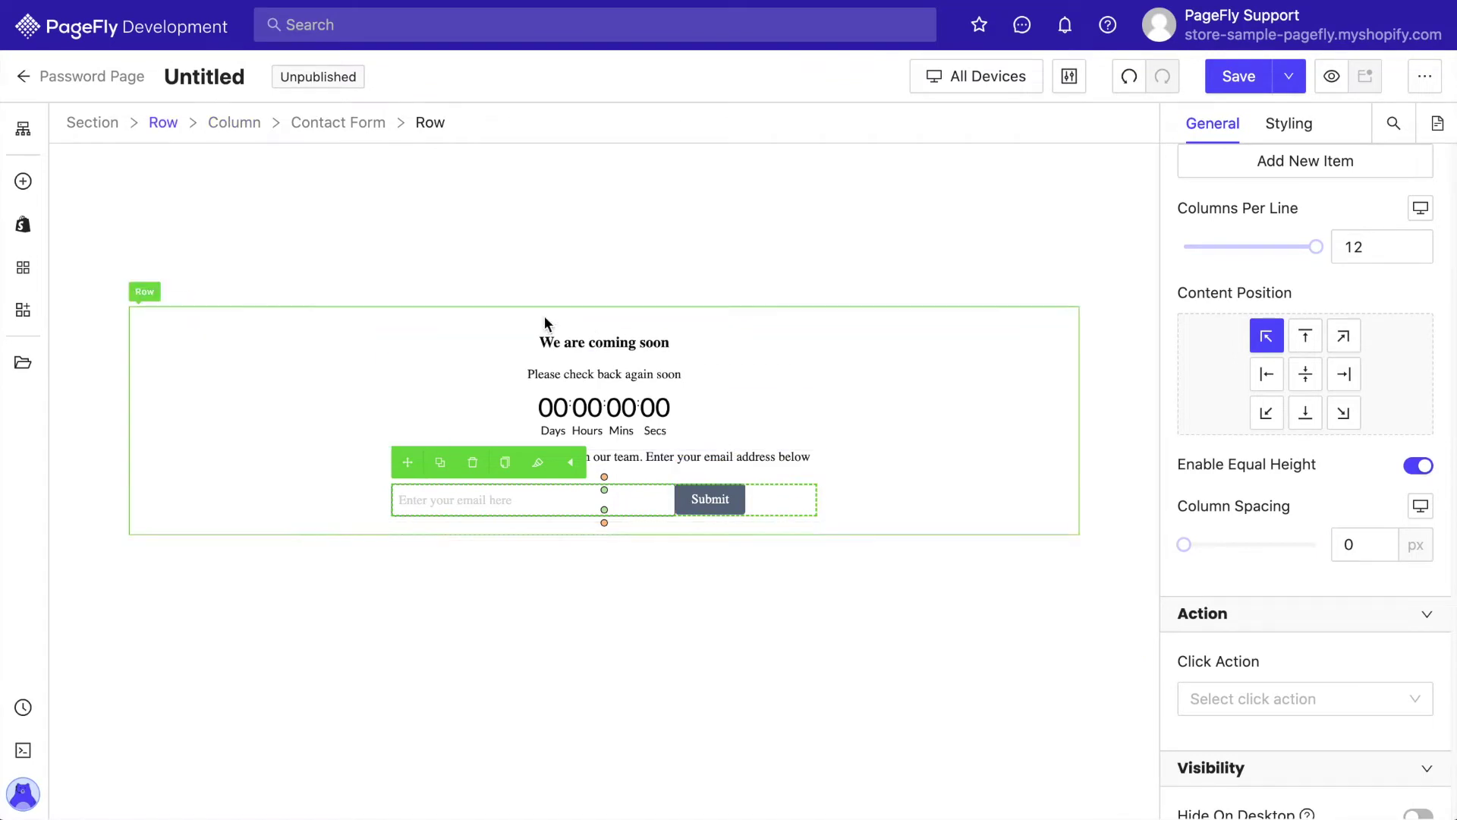
{"action": "left_click", "coordinate": [508, 263]}
{"action": "scroll", "coordinate": [1332, 408], "scroll_direction": "up", "scroll_amount": 1}
{"action": "scroll", "coordinate": [1331, 408], "scroll_direction": "up", "scroll_amount": 3}
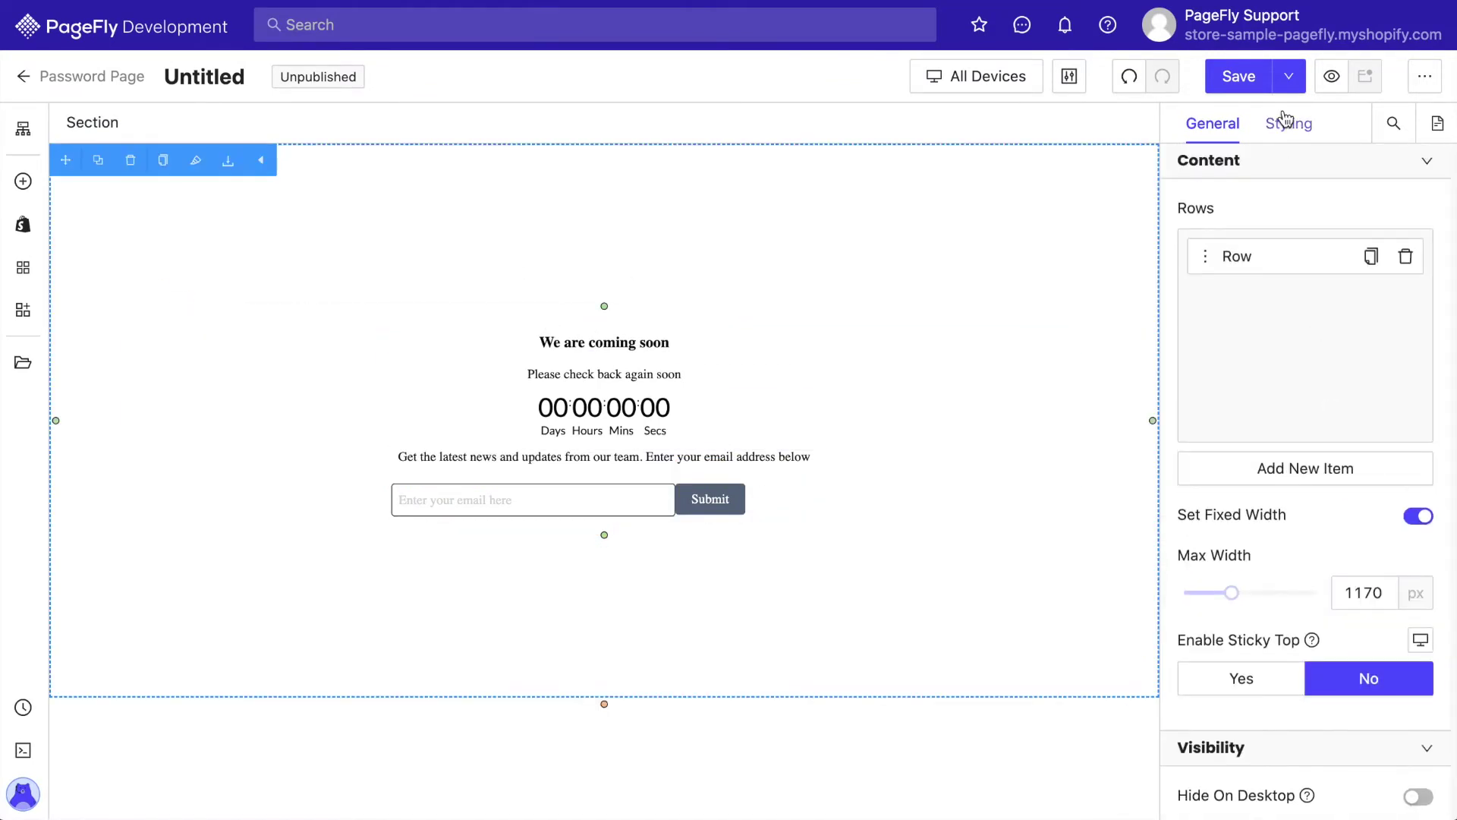
Set the section's background image to the starry night image01 from Image Manager
{"action": "left_click", "coordinate": [1289, 123]}
{"action": "scroll", "coordinate": [1305, 380], "scroll_direction": "down", "scroll_amount": 5}
{"action": "left_click", "coordinate": [1304, 495]}
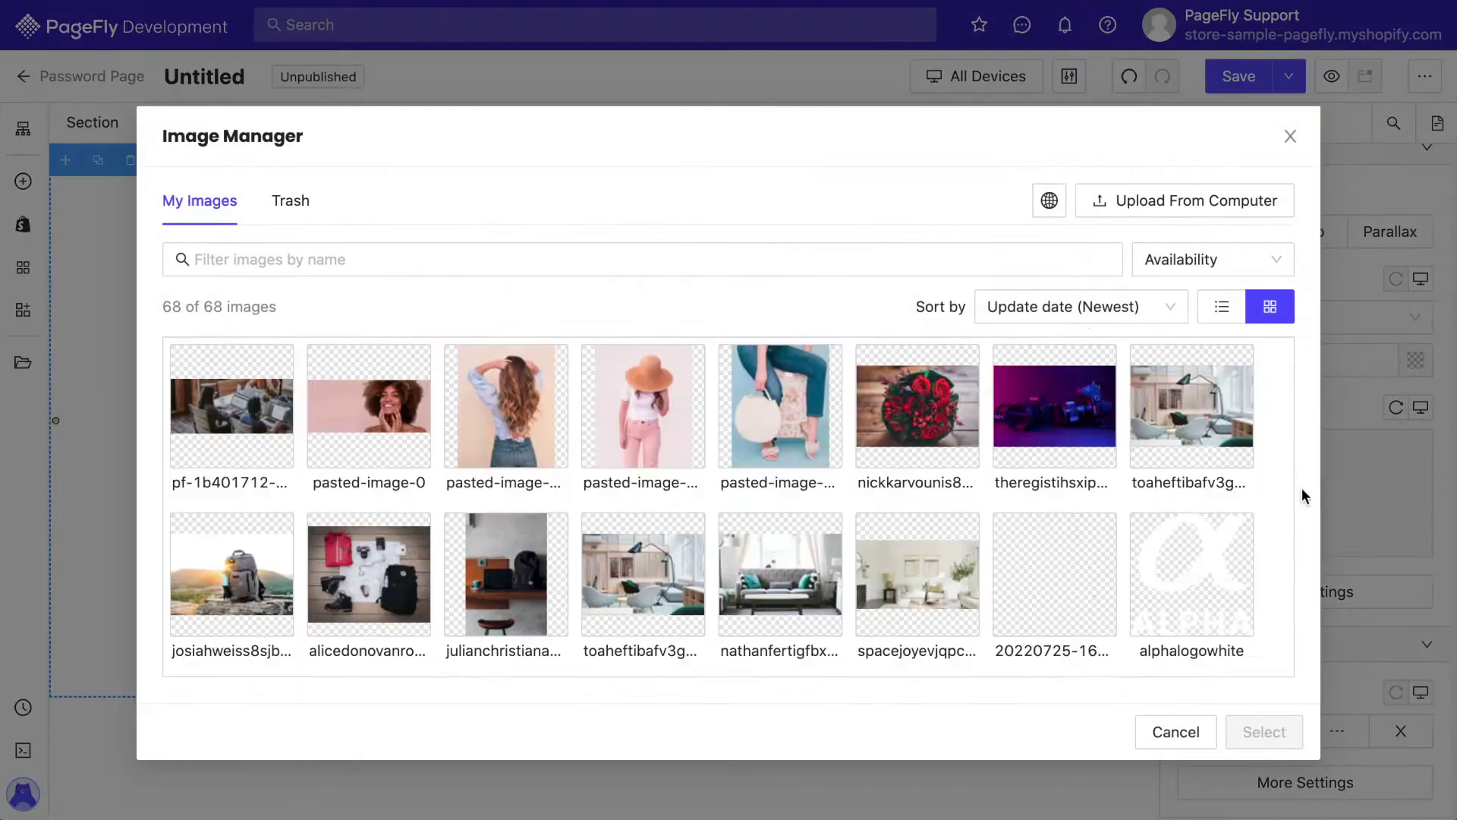
{"action": "scroll", "coordinate": [1050, 552], "scroll_direction": "down", "scroll_amount": 10}
{"action": "left_click", "coordinate": [780, 447]}
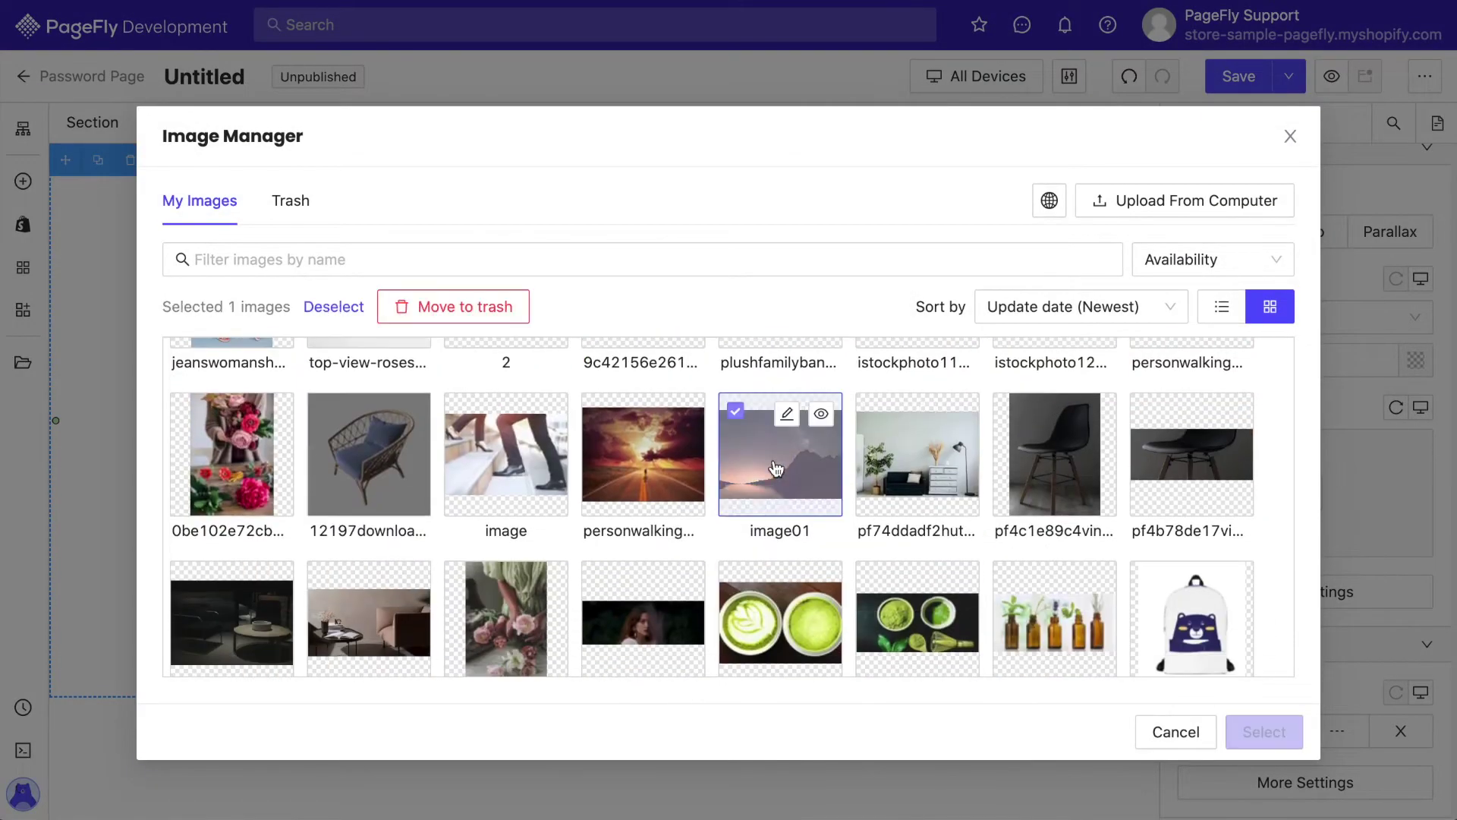
{"action": "left_click", "coordinate": [1264, 732]}
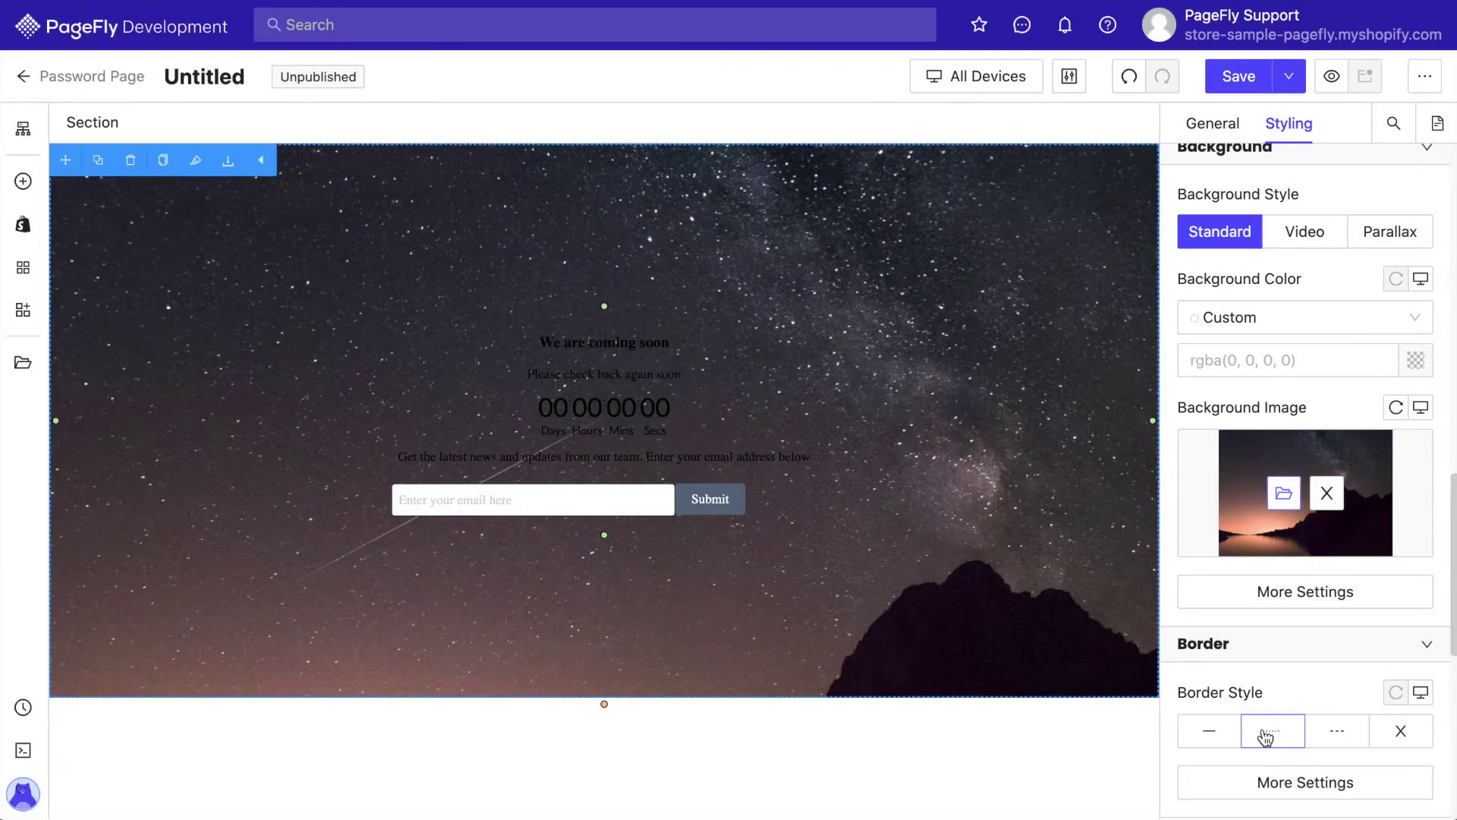
Turn the 'We are coming soon' heading text white
{"action": "left_click", "coordinate": [664, 343]}
{"action": "left_click", "coordinate": [1249, 459]}
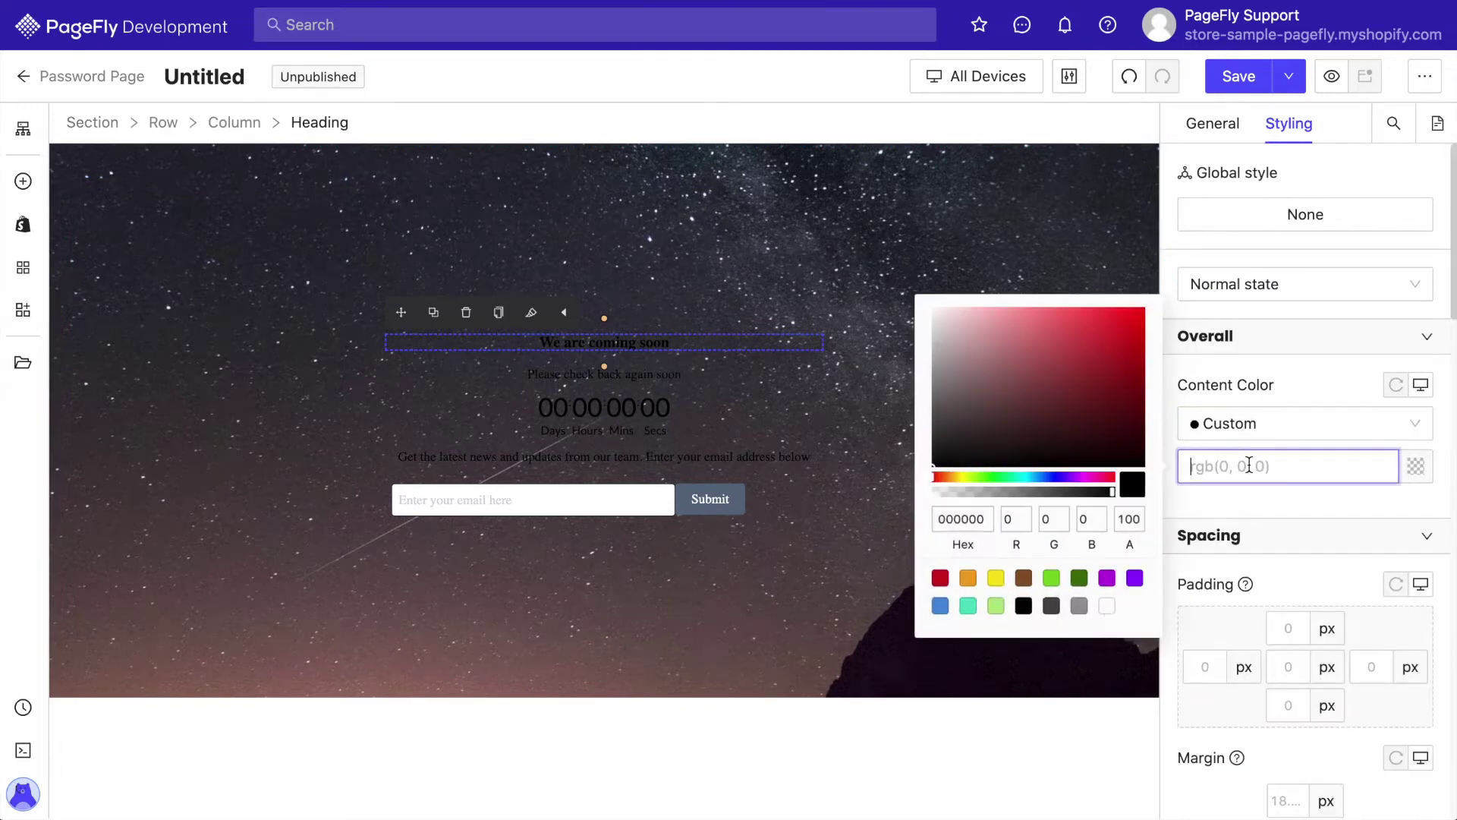
{"action": "left_click", "coordinate": [1113, 605]}
{"action": "left_click", "coordinate": [1301, 595]}
{"action": "scroll", "coordinate": [1302, 594], "scroll_direction": "down", "scroll_amount": 2}
{"action": "left_click", "coordinate": [1288, 477]}
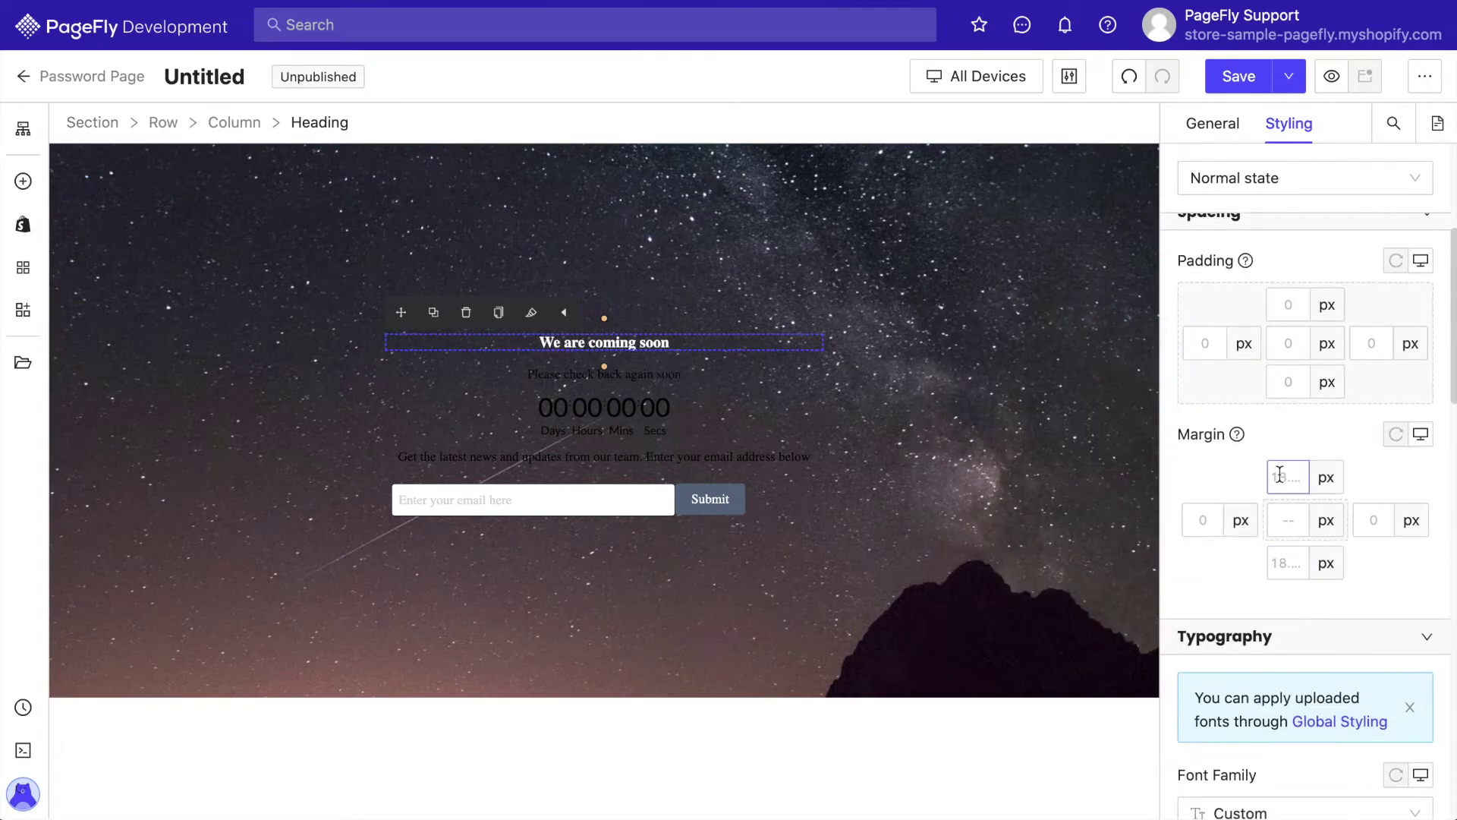
Give the heading 0 top and 25 bottom margin, Lato font at 32 px
{"action": "type", "text": "020"}
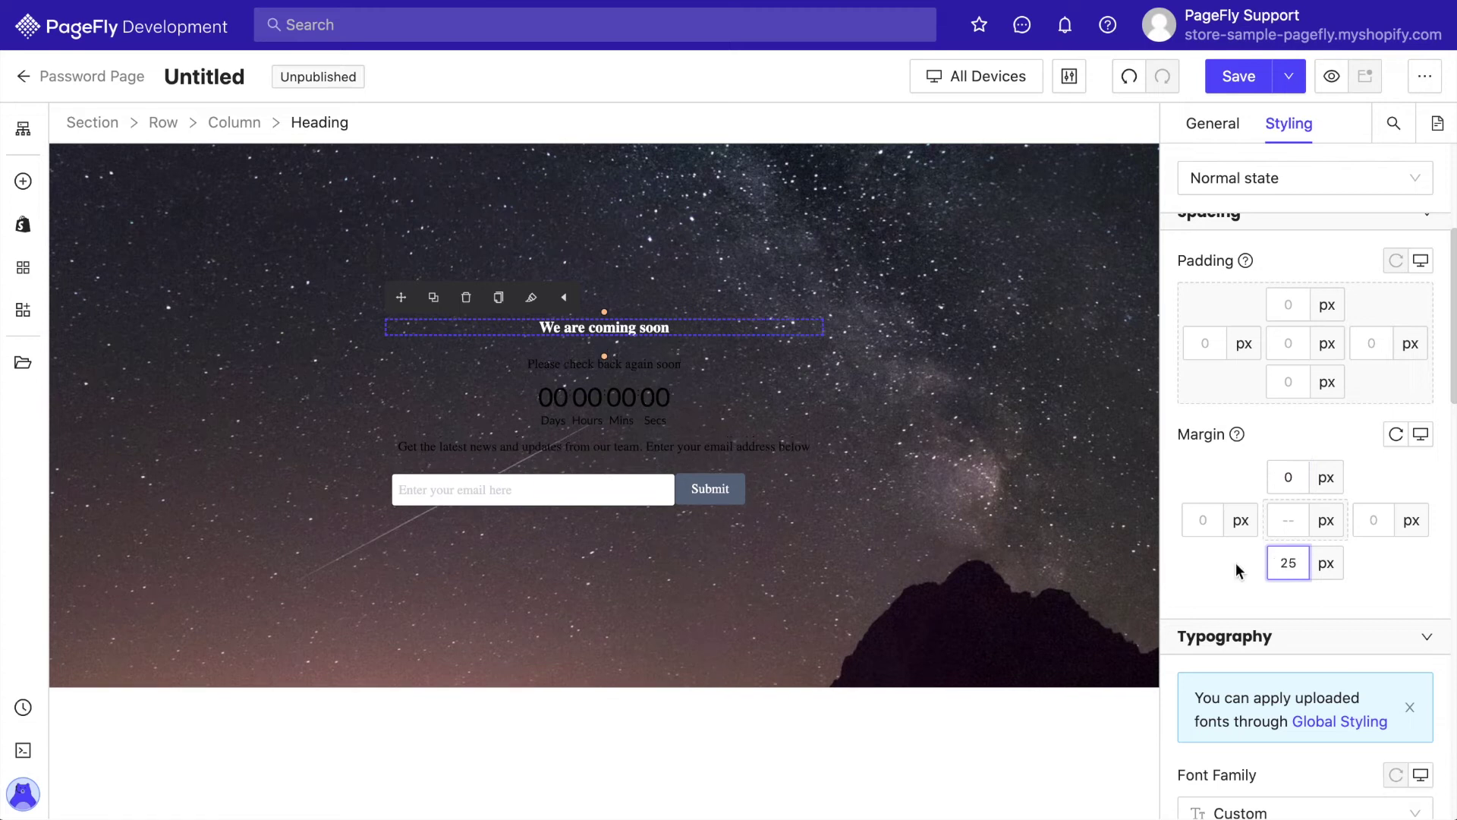
{"action": "scroll", "coordinate": [1237, 569], "scroll_direction": "down", "scroll_amount": 4}
{"action": "left_click", "coordinate": [1239, 573]}
{"action": "scroll", "coordinate": [1254, 478], "scroll_direction": "down", "scroll_amount": 2}
{"action": "scroll", "coordinate": [1253, 478], "scroll_direction": "down", "scroll_amount": 2}
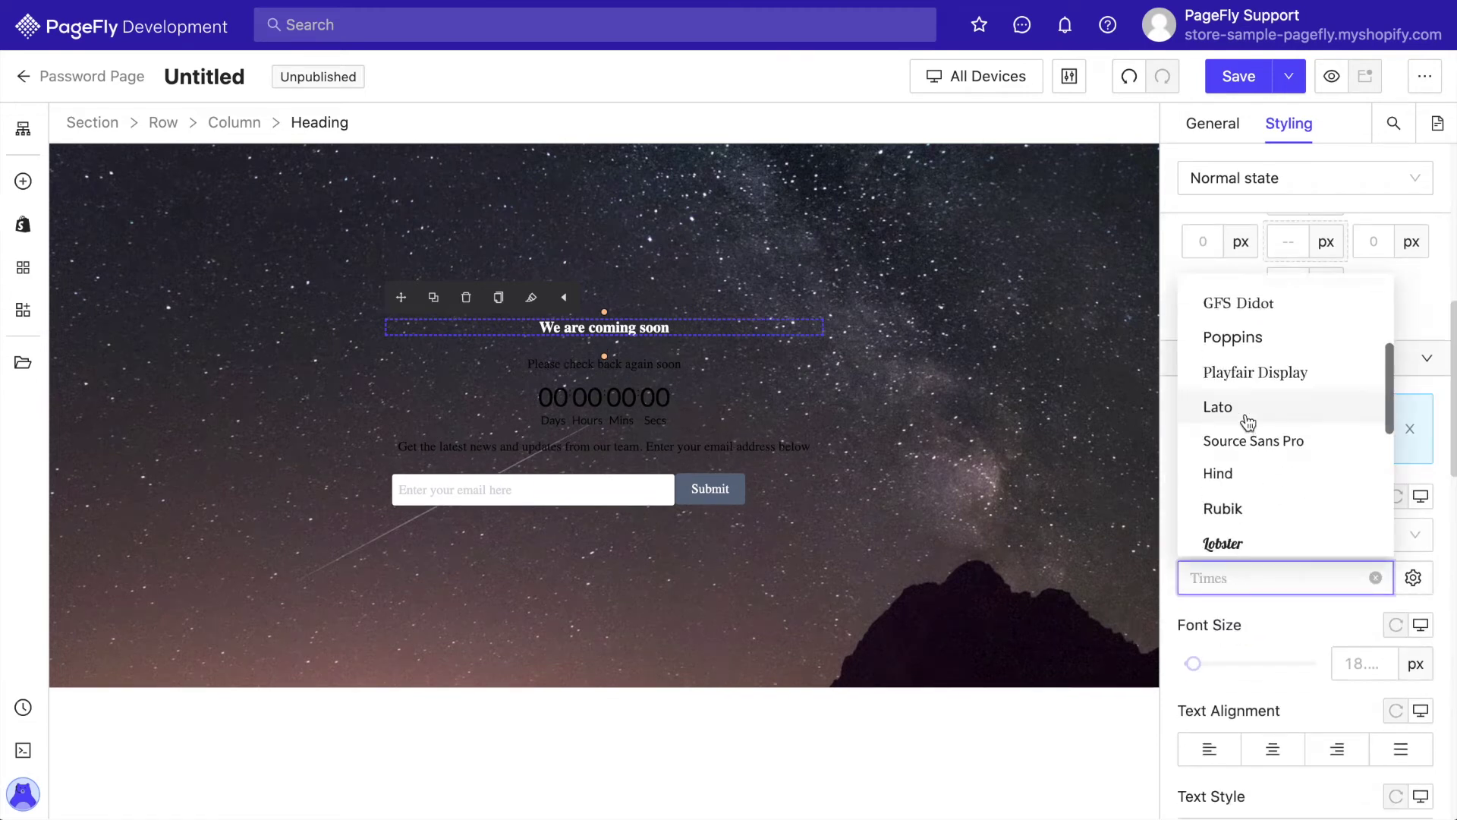
{"action": "left_click", "coordinate": [1247, 420]}
{"action": "left_click", "coordinate": [1363, 664]}
{"action": "type", "text": "32"}
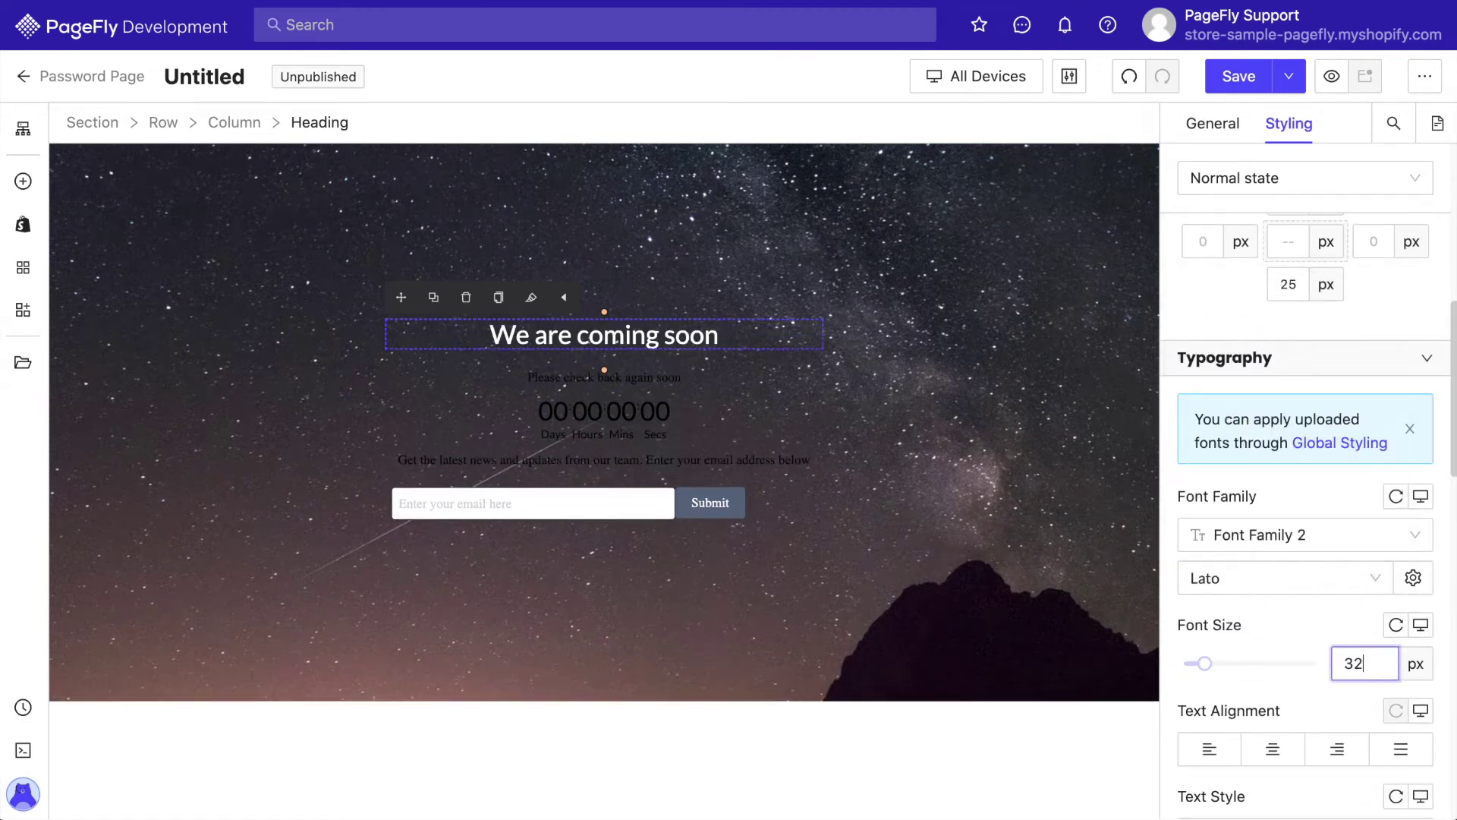
Make the heading bold with a 2 em line height and uppercase text
{"action": "scroll", "coordinate": [1272, 650], "scroll_direction": "down", "scroll_amount": 3}
{"action": "left_click", "coordinate": [1272, 654]}
{"action": "left_click", "coordinate": [1107, 516]}
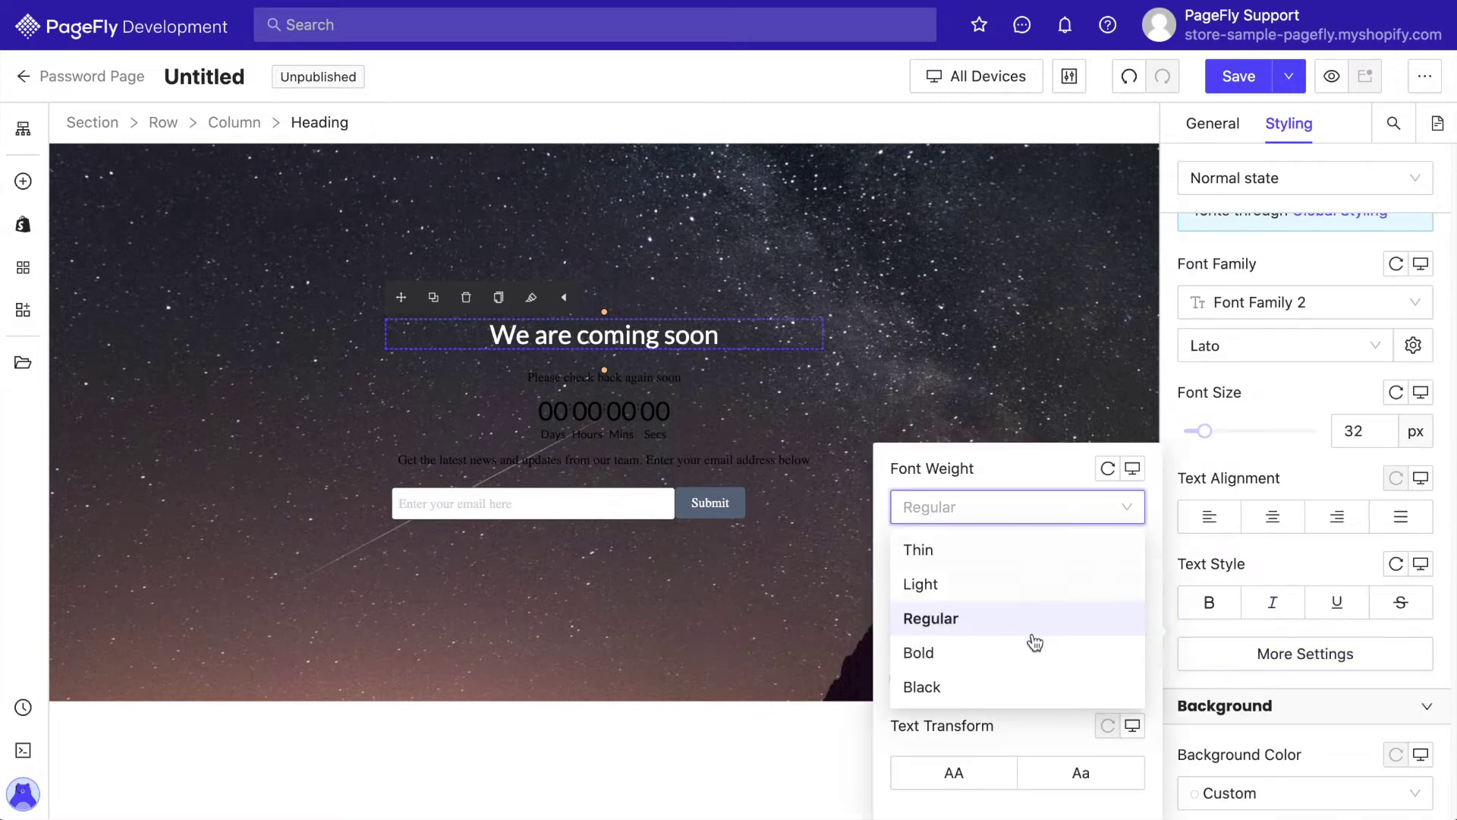
{"action": "left_click", "coordinate": [1040, 650]}
{"action": "left_click", "coordinate": [1127, 593]}
{"action": "left_click", "coordinate": [1125, 643]}
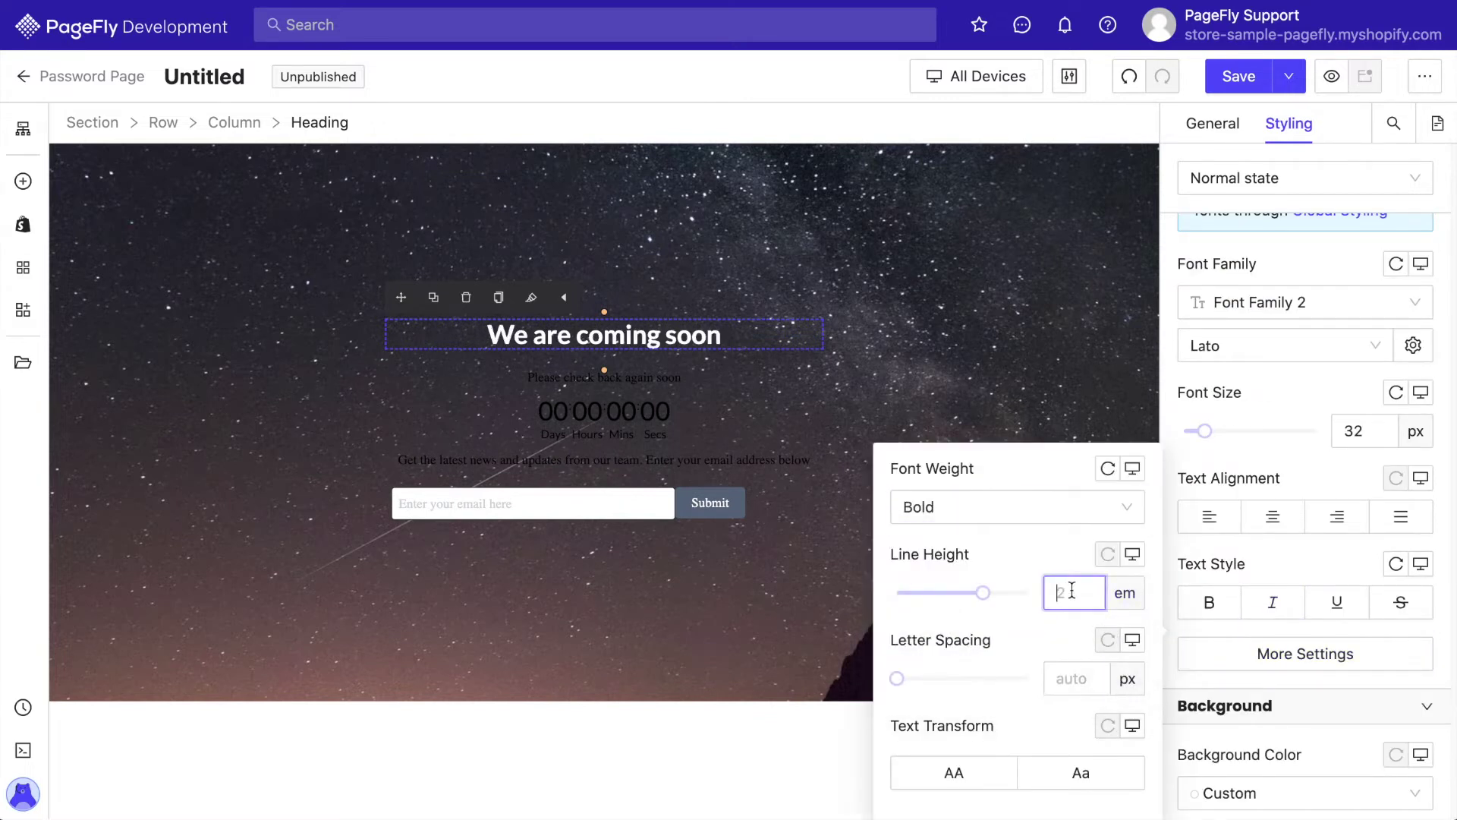
{"action": "type", "text": "2"}
{"action": "left_click", "coordinate": [982, 782]}
{"action": "left_click", "coordinate": [1246, 549]}
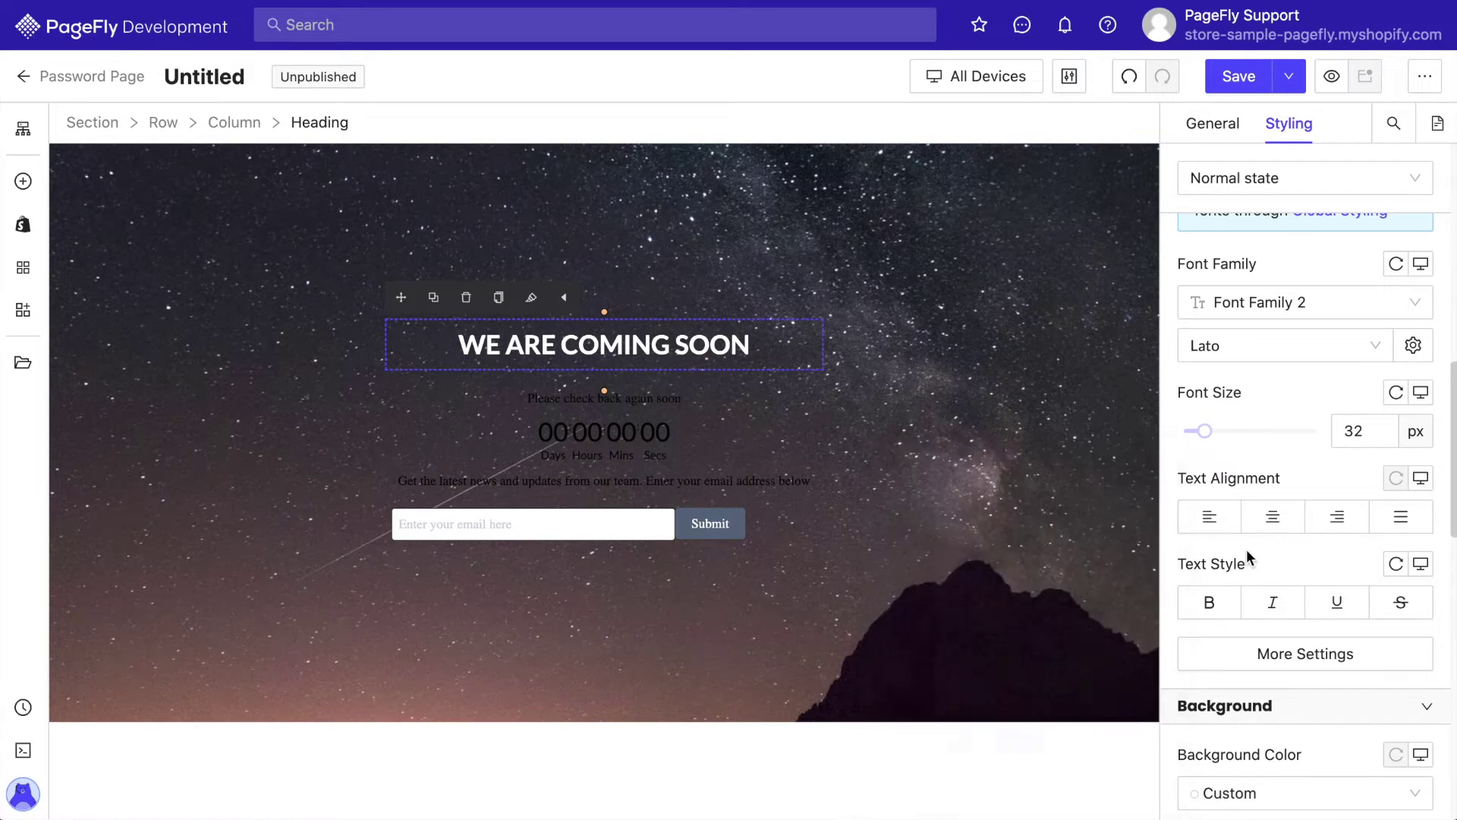
{"action": "scroll", "coordinate": [1246, 549], "scroll_direction": "down", "scroll_amount": 2}
Make the 'Please check back again soon' paragraph white with 0 top and 45 bottom margin
{"action": "left_click", "coordinate": [657, 398]}
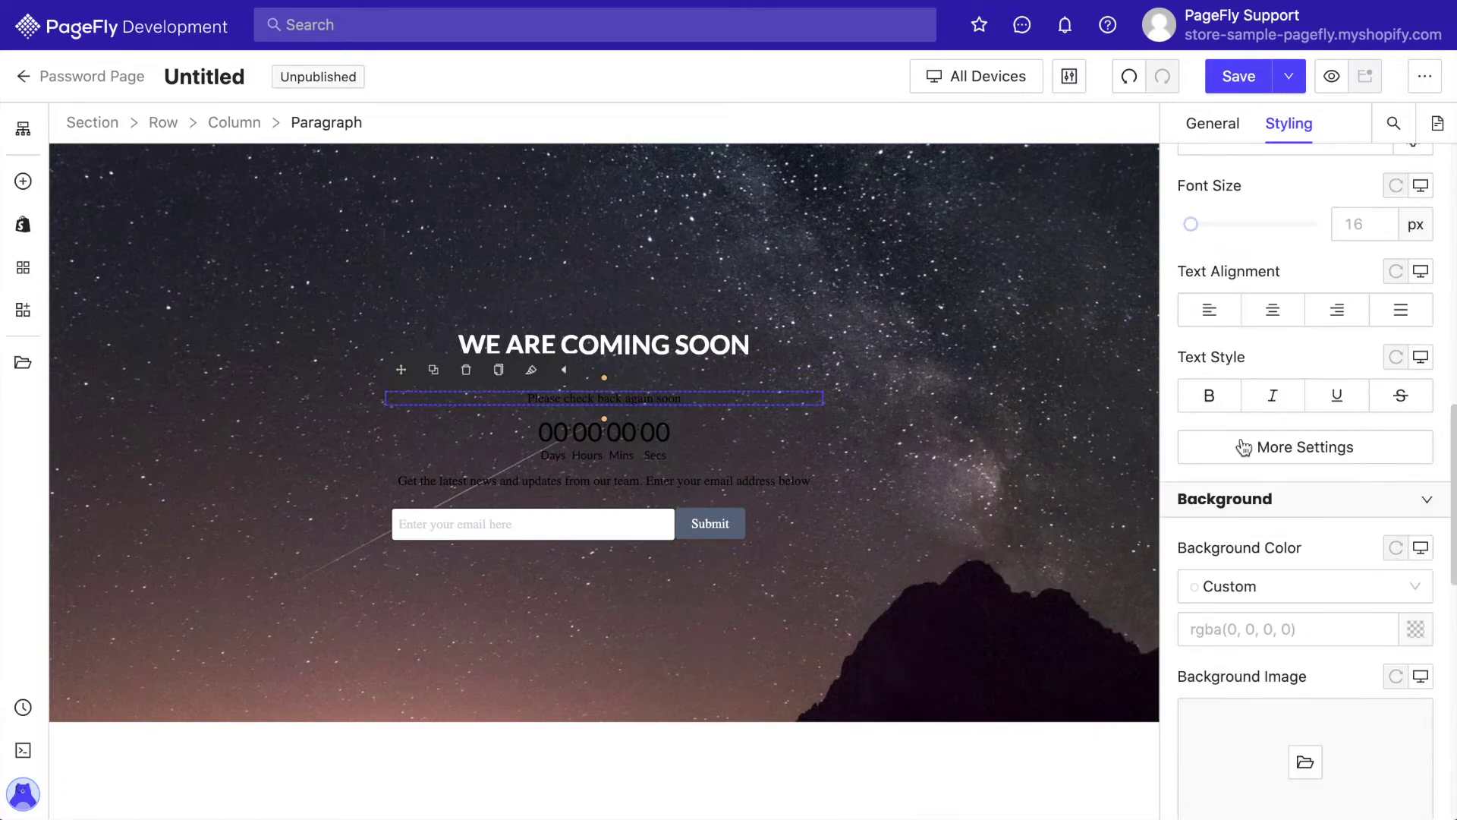
{"action": "scroll", "coordinate": [1240, 437], "scroll_direction": "up", "scroll_amount": 5}
{"action": "left_click", "coordinate": [1413, 278]}
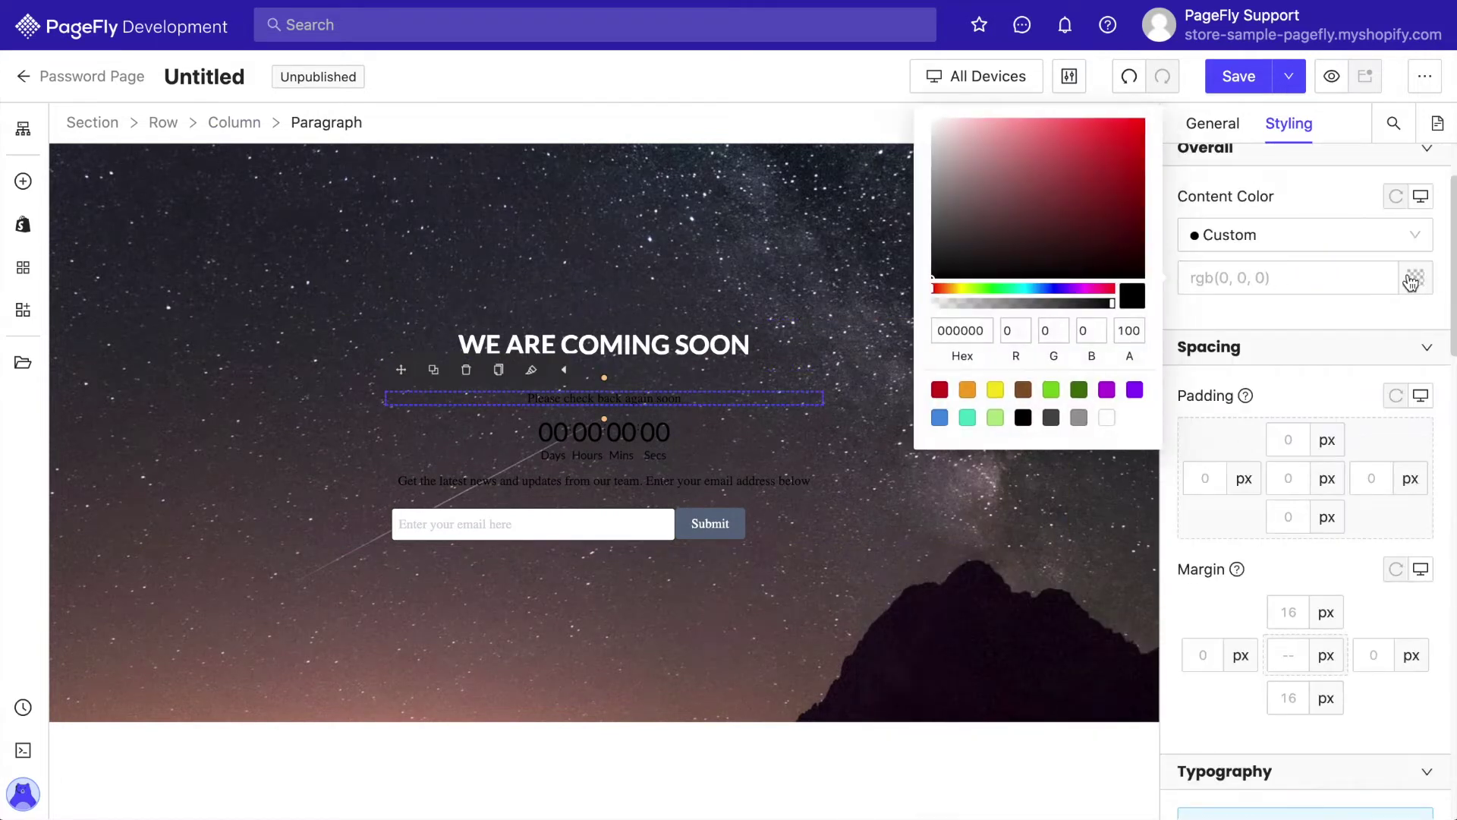
{"action": "left_click", "coordinate": [1109, 418]}
{"action": "scroll", "coordinate": [1346, 390], "scroll_direction": "down", "scroll_amount": 3}
{"action": "double_click", "coordinate": [1288, 412]}
{"action": "type", "text": "0"}
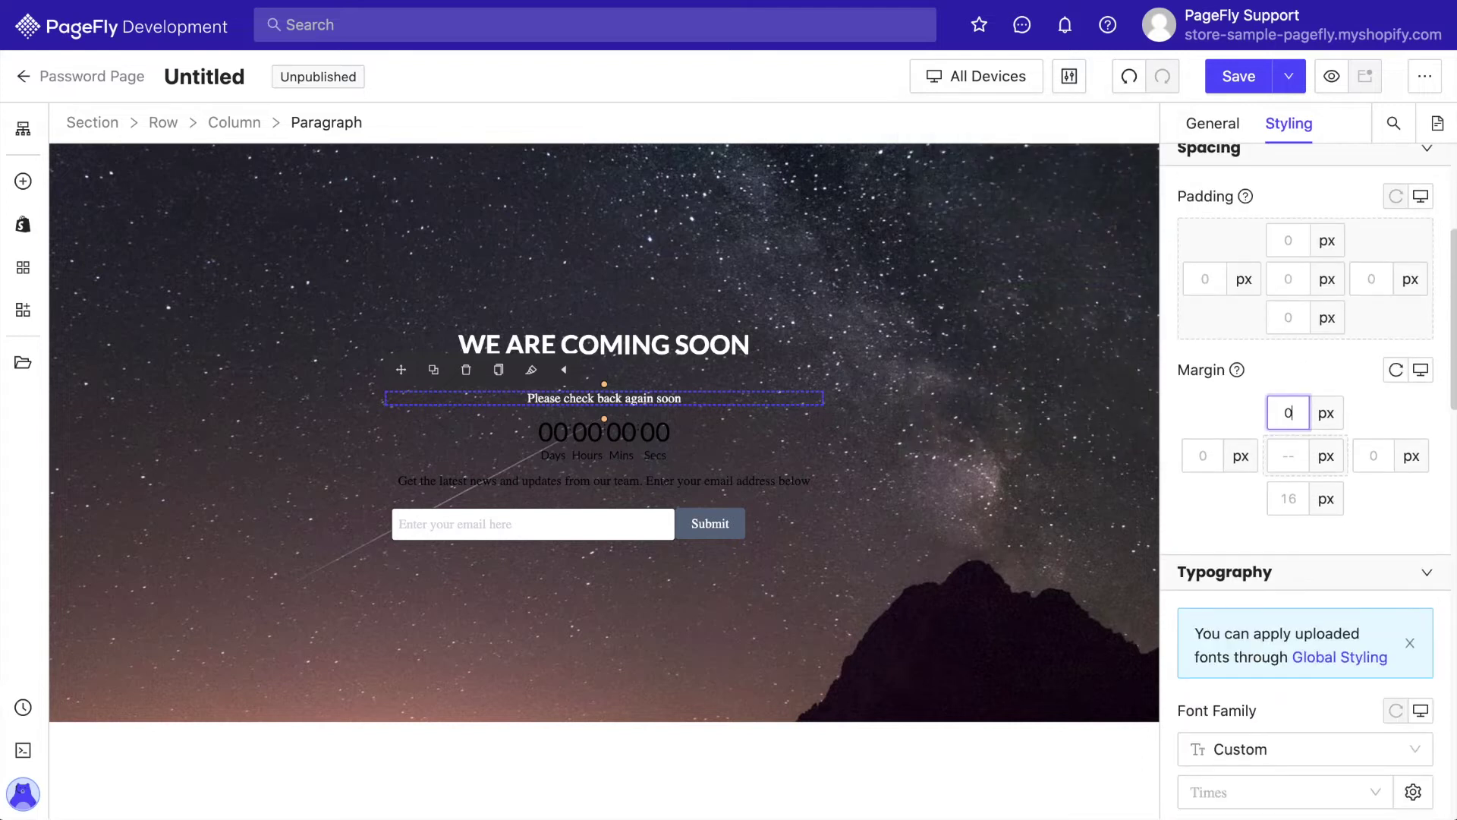
{"action": "type", "text": "45"}
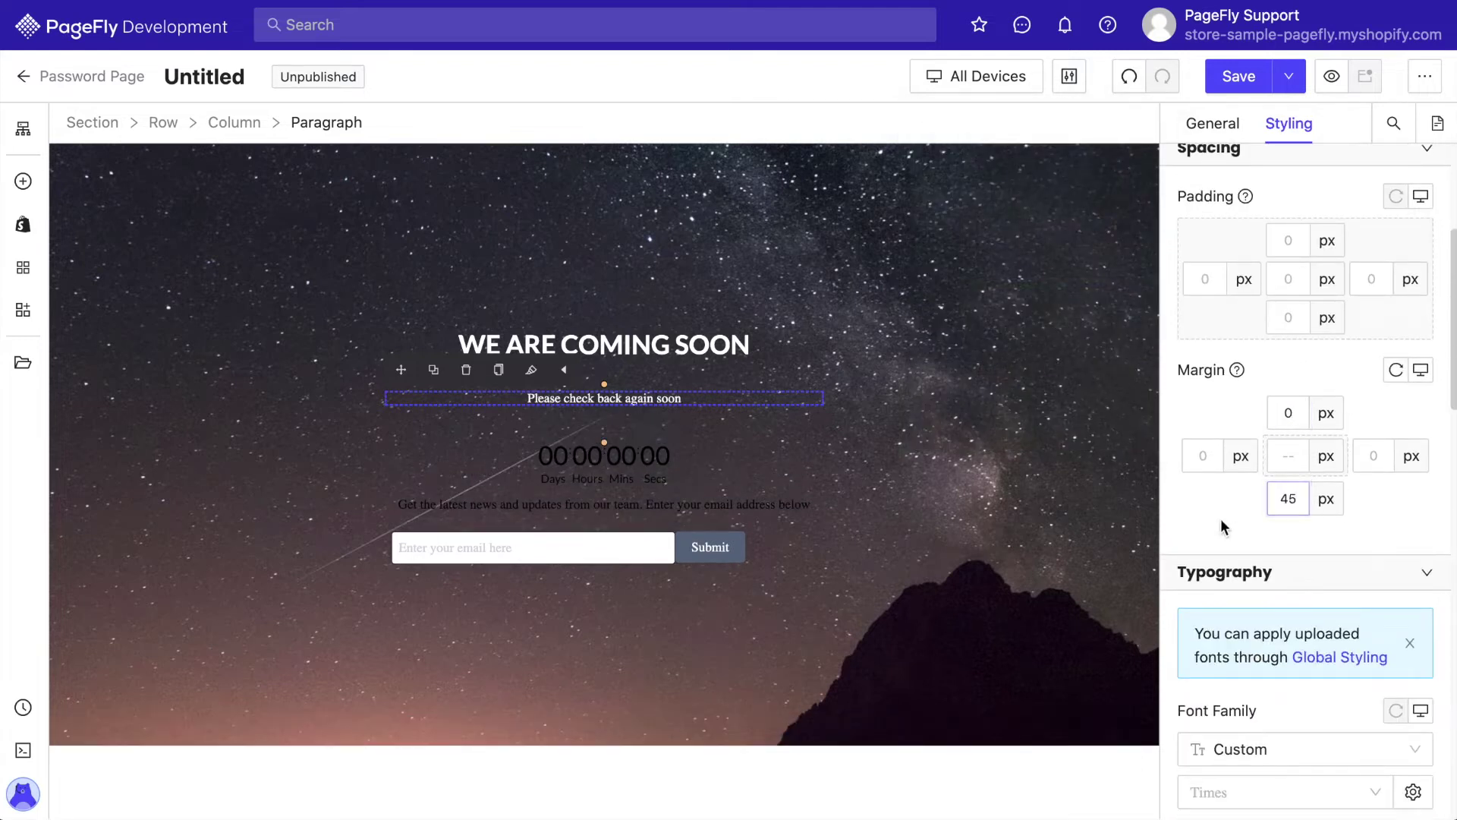
Set the paragraph font to Lato at 14 px
{"action": "scroll", "coordinate": [1222, 527], "scroll_direction": "down", "scroll_amount": 3}
{"action": "left_click", "coordinate": [1240, 586]}
{"action": "scroll", "coordinate": [1240, 531], "scroll_direction": "down", "scroll_amount": 2}
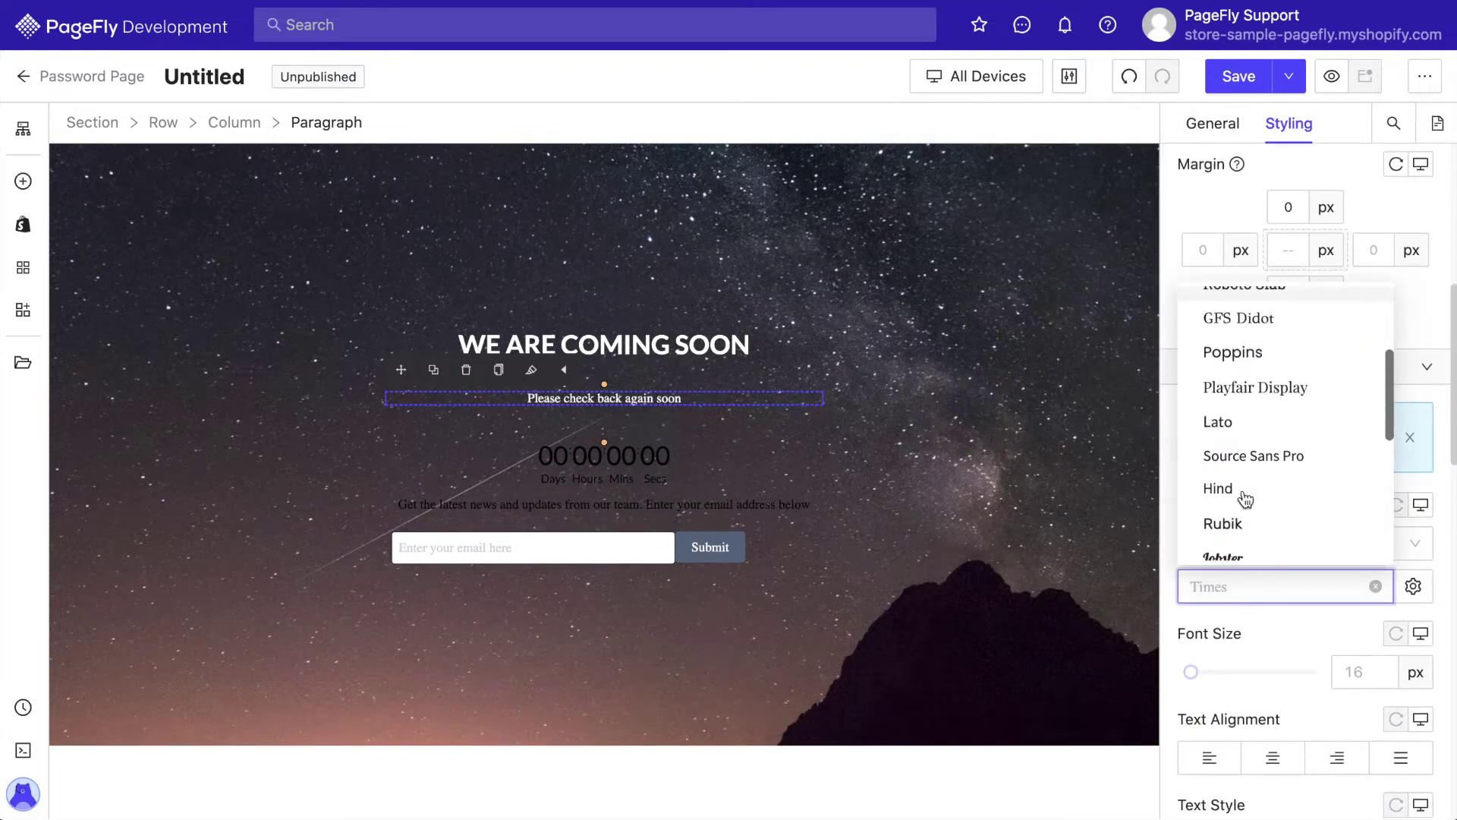
{"action": "left_click", "coordinate": [1243, 416]}
{"action": "scroll", "coordinate": [1282, 627], "scroll_direction": "down", "scroll_amount": 2}
{"action": "left_click", "coordinate": [1364, 541]}
{"action": "type", "text": "14"}
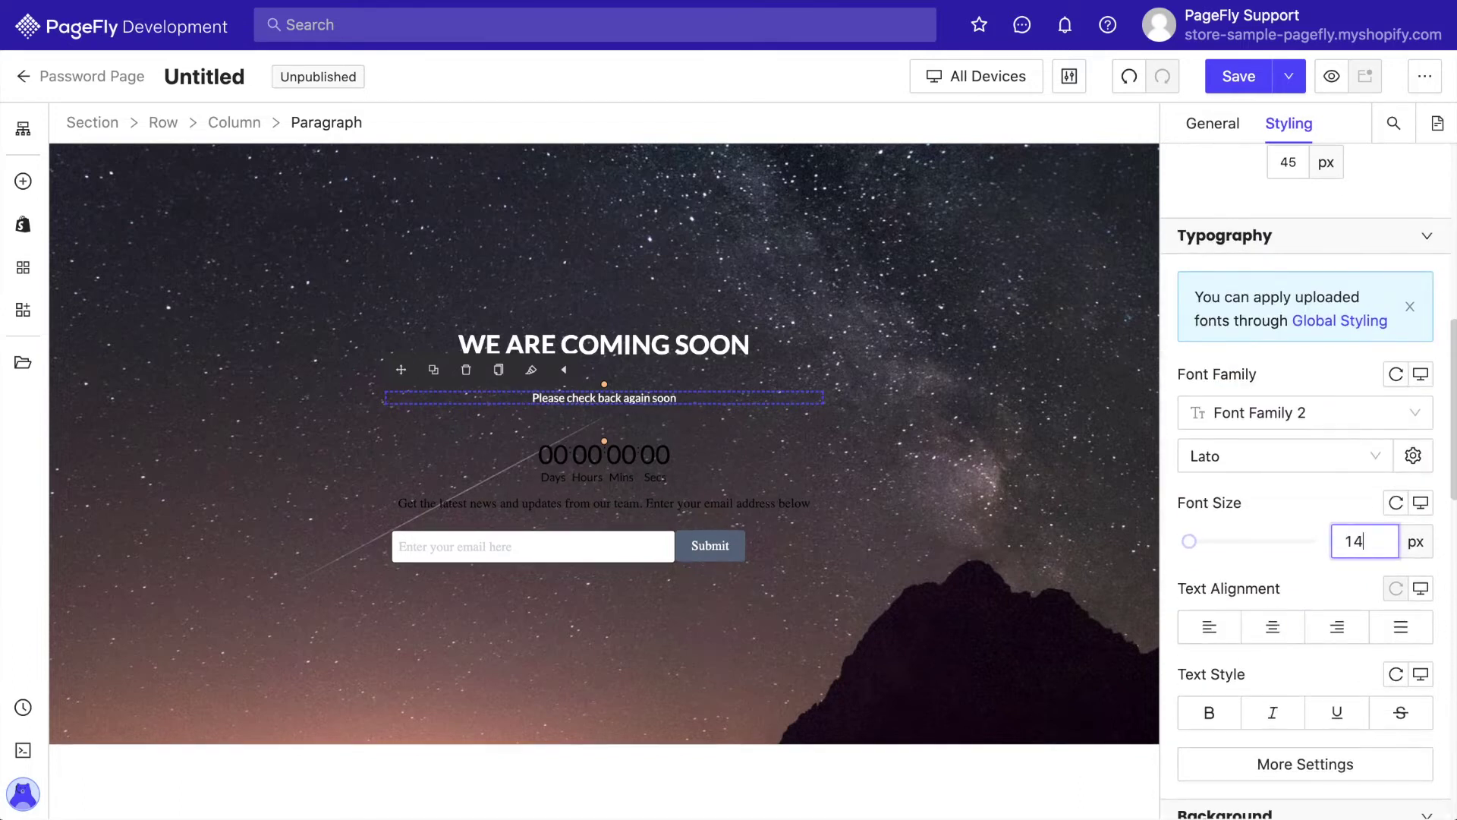
Give the paragraph a 1.5 em line height
{"action": "scroll", "coordinate": [1301, 522], "scroll_direction": "down", "scroll_amount": 3}
{"action": "left_click", "coordinate": [1207, 529]}
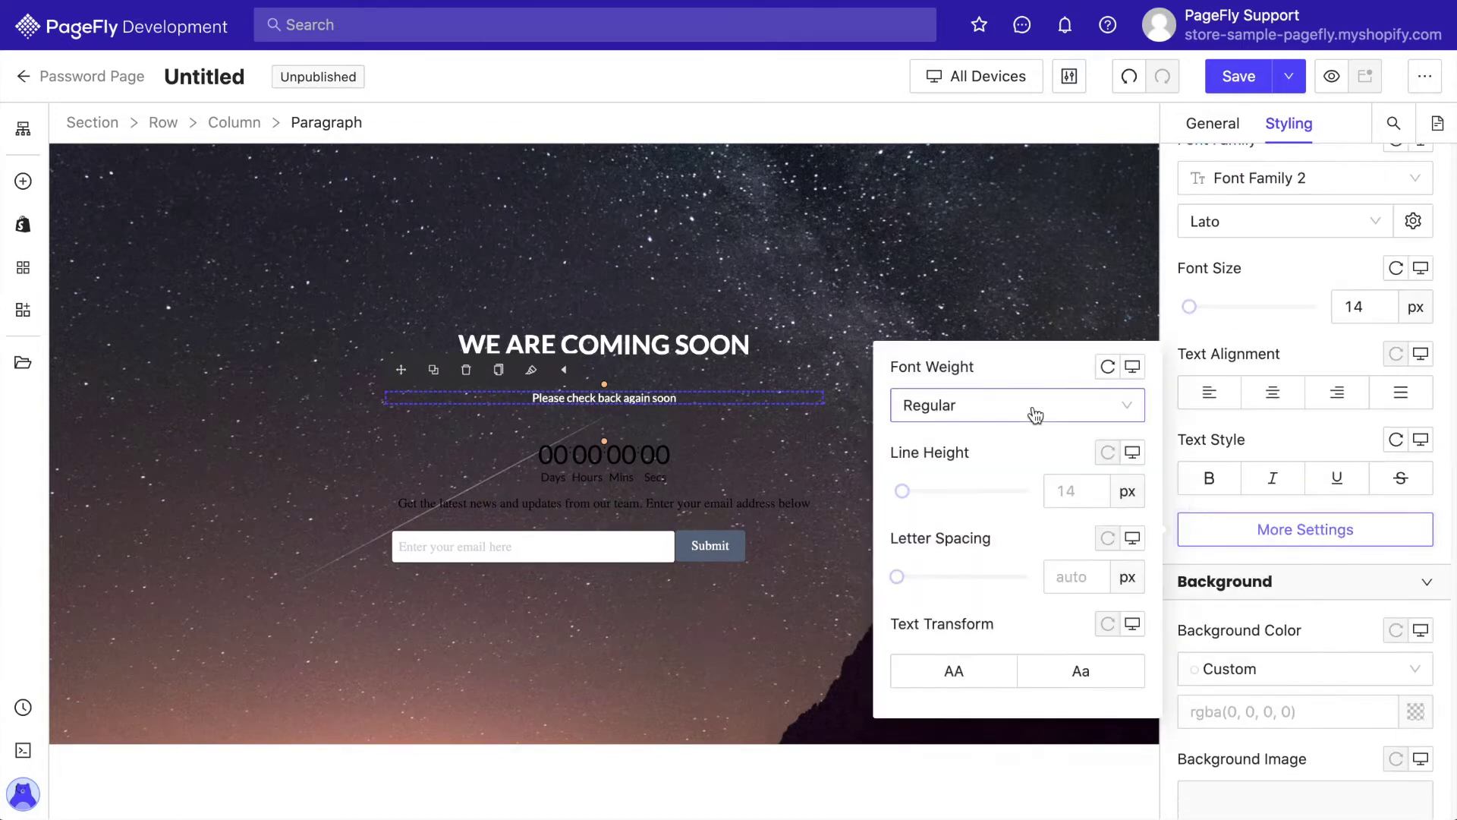
{"action": "left_click", "coordinate": [1129, 492]}
{"action": "left_click", "coordinate": [1122, 559]}
{"action": "left_click", "coordinate": [1073, 491]}
{"action": "type", "text": "1.5"}
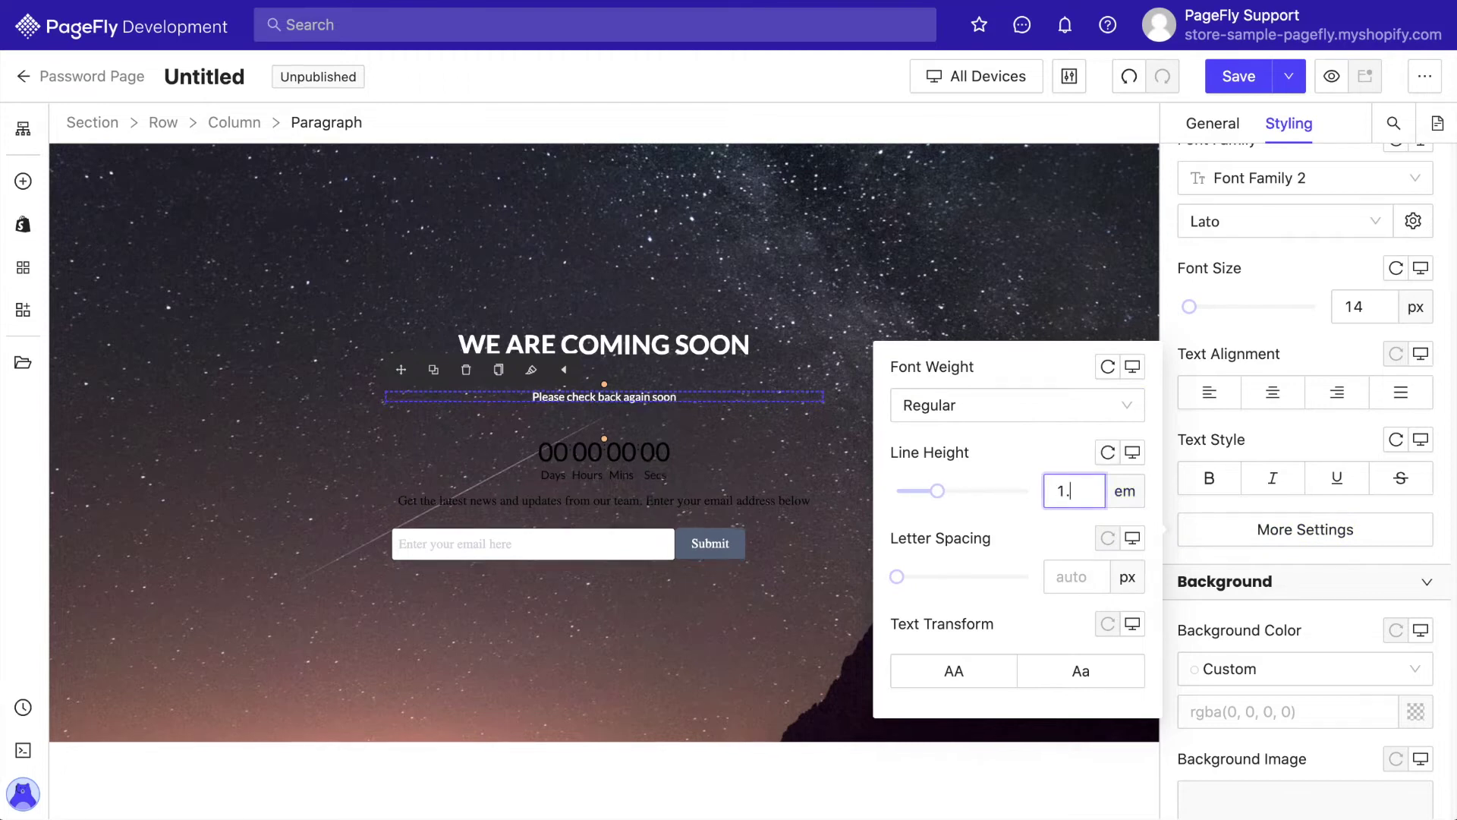
{"action": "left_click", "coordinate": [1258, 437]}
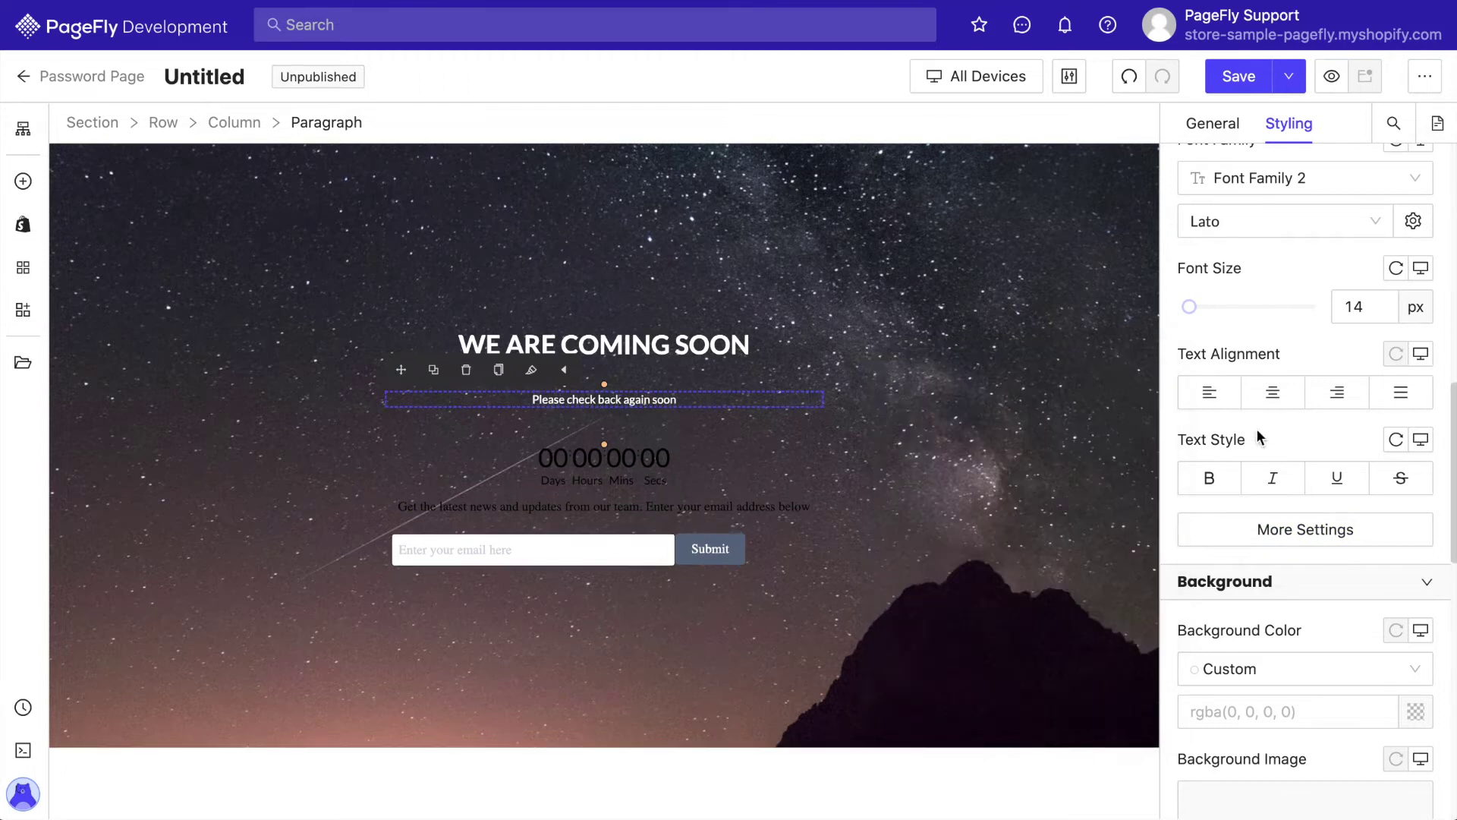
Hide the countdown's colon separators and give it a 20 px bottom margin
{"action": "left_click", "coordinate": [595, 456]}
{"action": "left_click", "coordinate": [334, 124]}
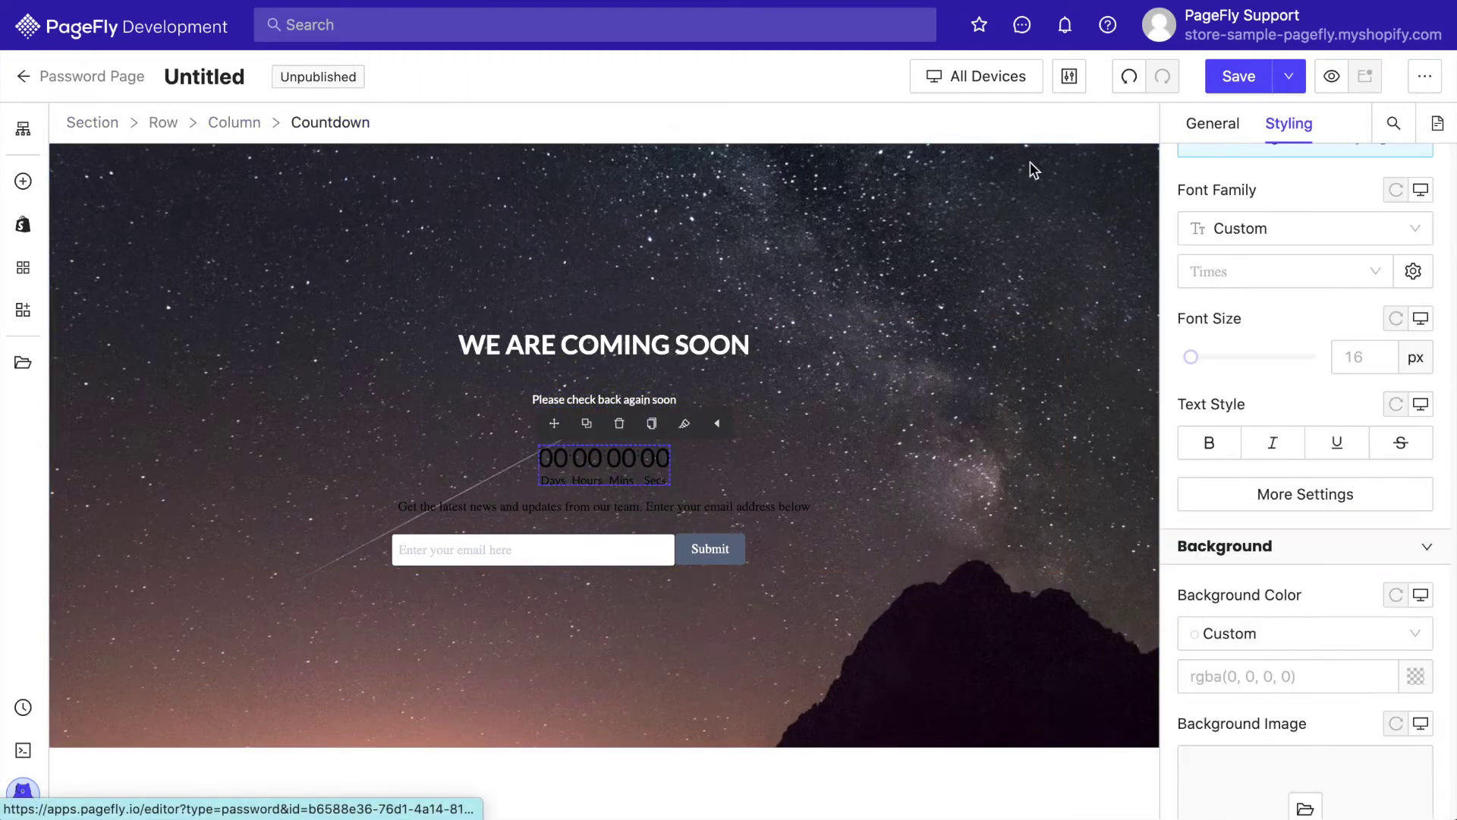
{"action": "left_click", "coordinate": [1212, 123]}
{"action": "left_click", "coordinate": [1281, 490]}
{"action": "scroll", "coordinate": [1108, 608], "scroll_direction": "down", "scroll_amount": 2}
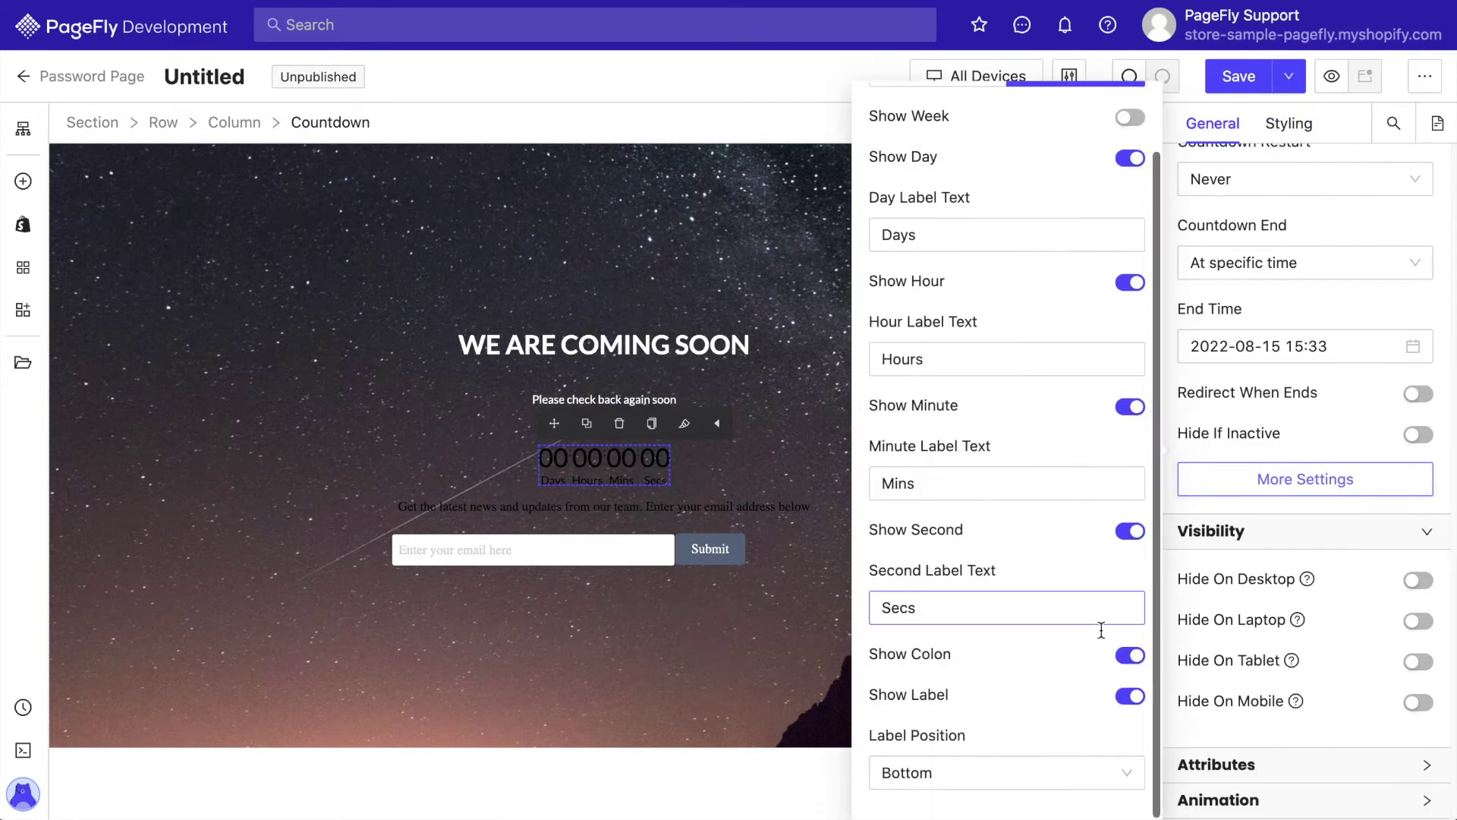
{"action": "left_click", "coordinate": [1130, 654]}
{"action": "left_click", "coordinate": [1289, 133]}
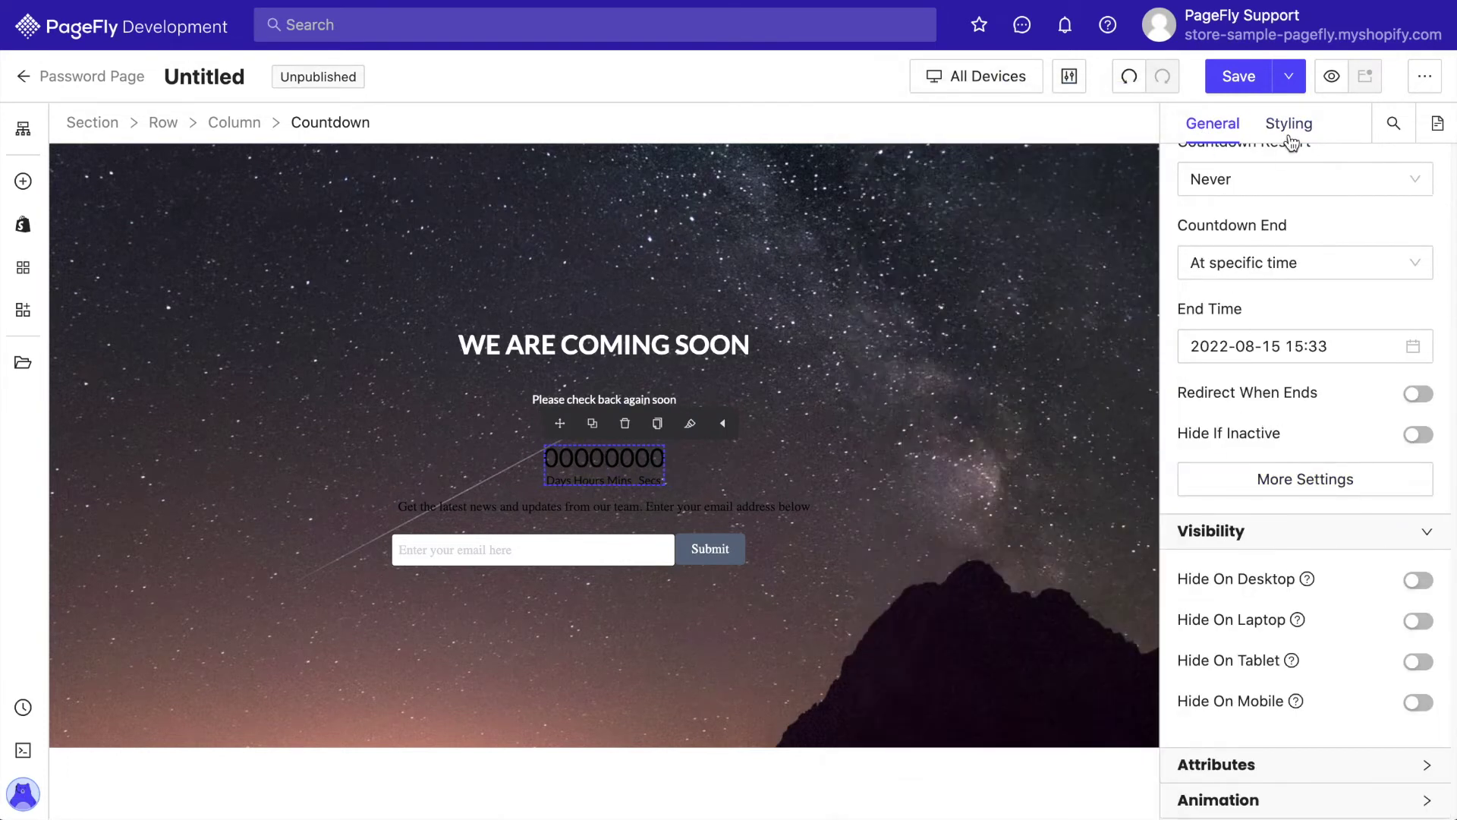
{"action": "left_click", "coordinate": [1288, 125]}
{"action": "scroll", "coordinate": [1228, 474], "scroll_direction": "down", "scroll_amount": 1}
{"action": "left_click", "coordinate": [1288, 539]}
{"action": "type", "text": "20"}
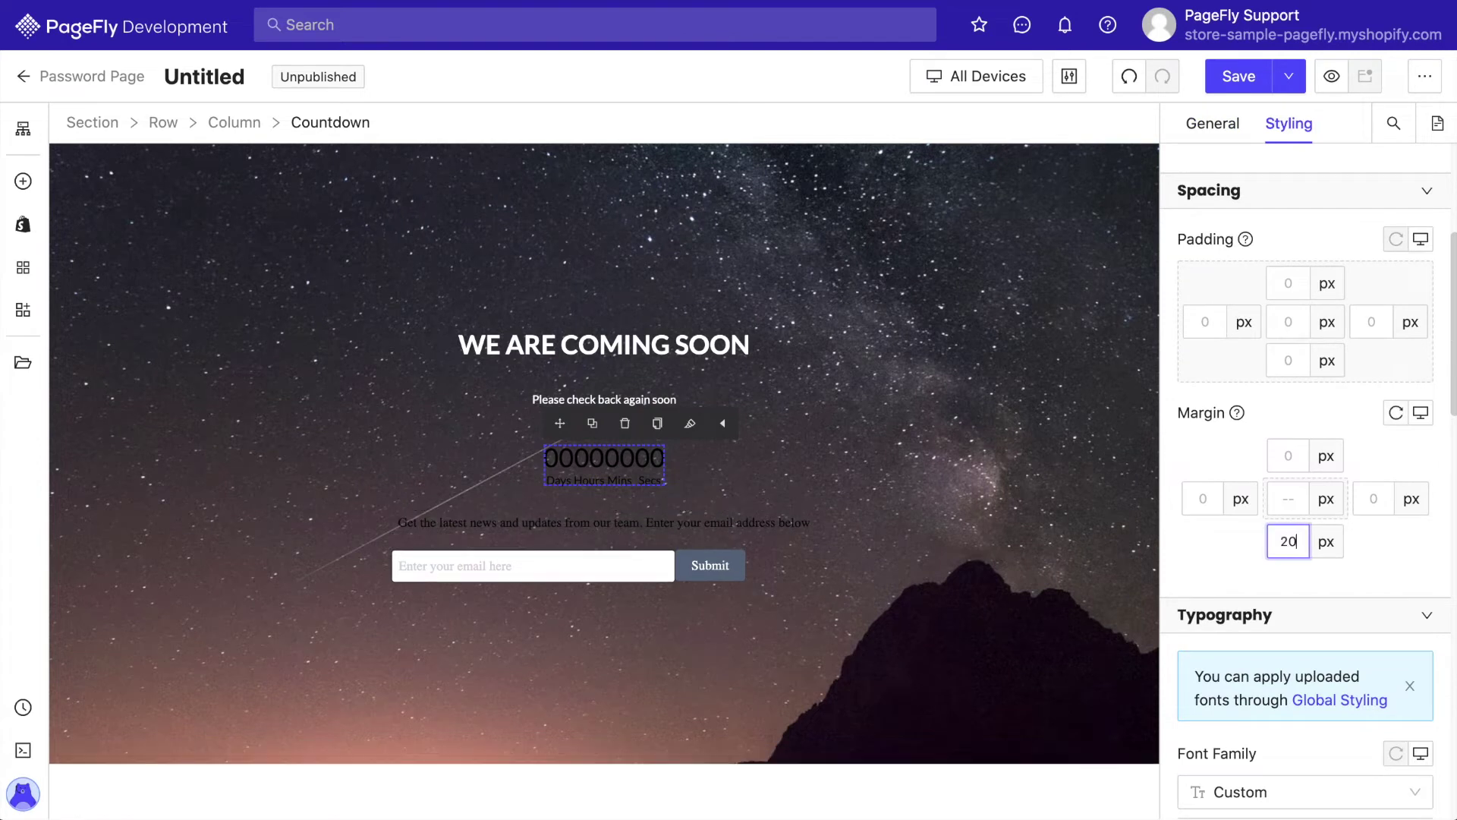
{"action": "scroll", "coordinate": [1228, 587], "scroll_direction": "down", "scroll_amount": 5}
{"action": "scroll", "coordinate": [1226, 585], "scroll_direction": "up", "scroll_amount": 10}
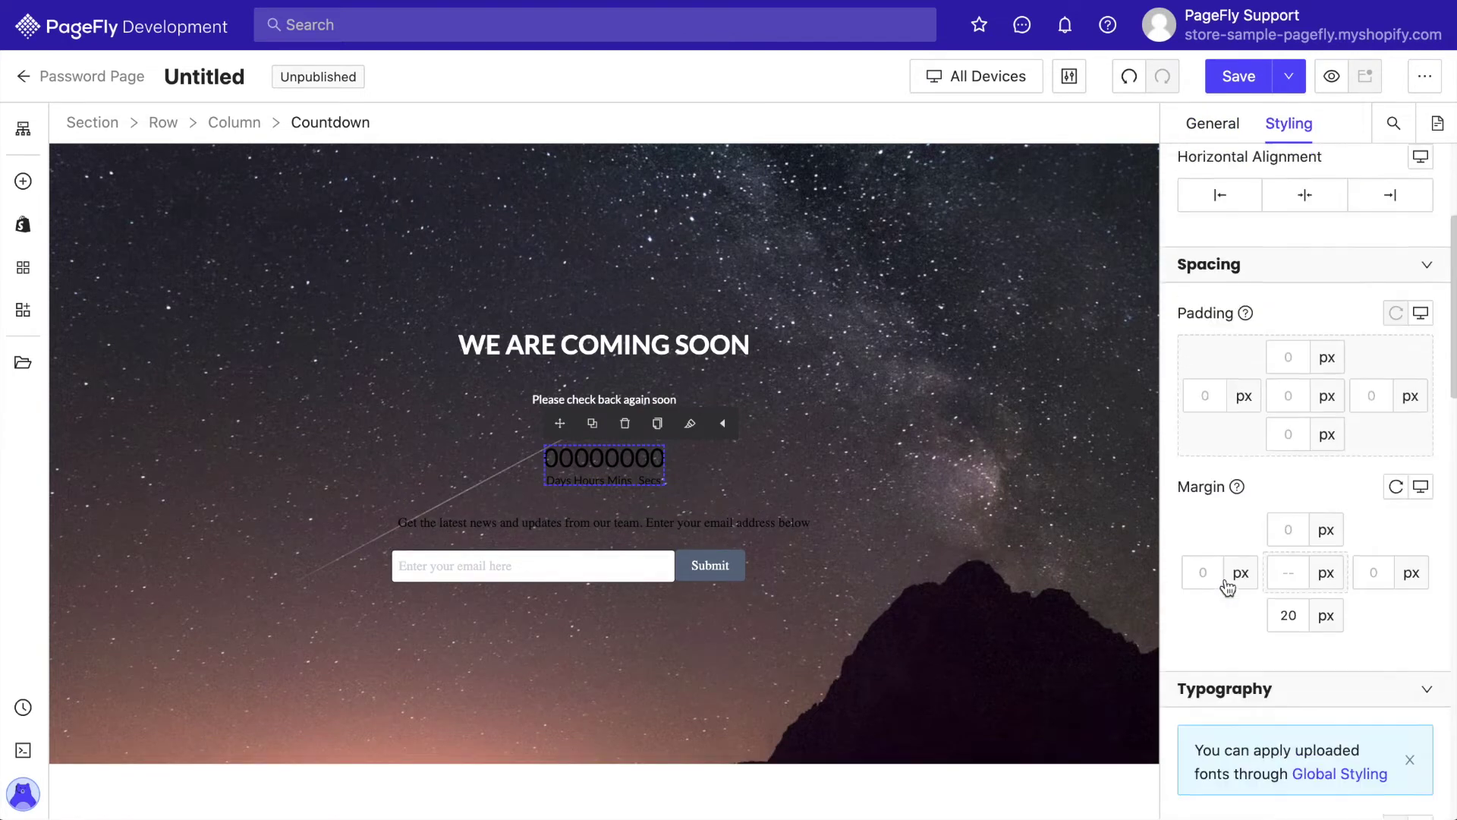
Make the countdown digits white with 25 px padding and adjusted margins
{"action": "left_click", "coordinate": [557, 463]}
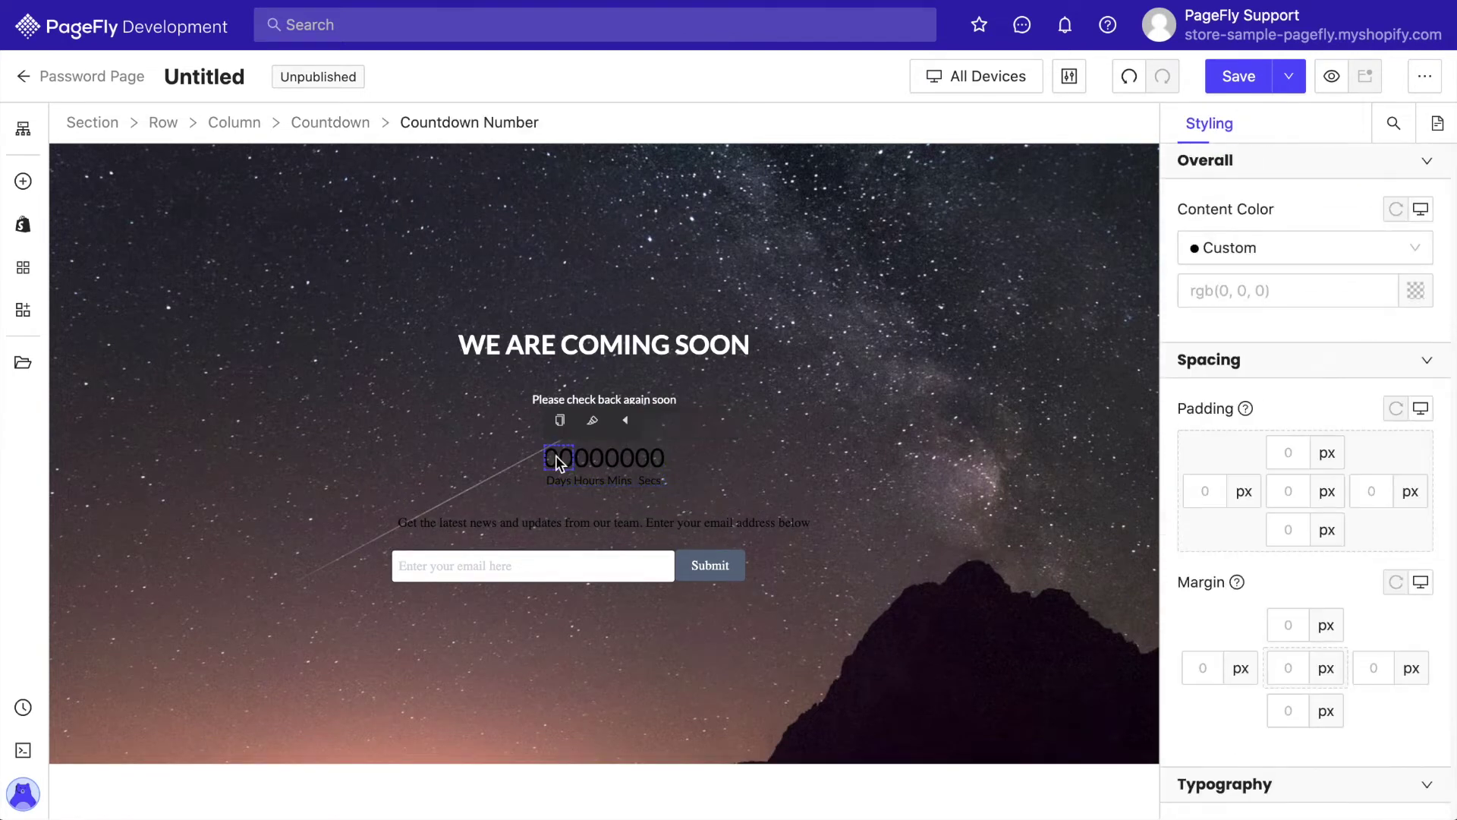
{"action": "left_click", "coordinate": [1414, 291]}
{"action": "left_click", "coordinate": [1108, 431]}
{"action": "left_click", "coordinate": [1240, 540]}
{"action": "scroll", "coordinate": [1239, 542], "scroll_direction": "down", "scroll_amount": 2}
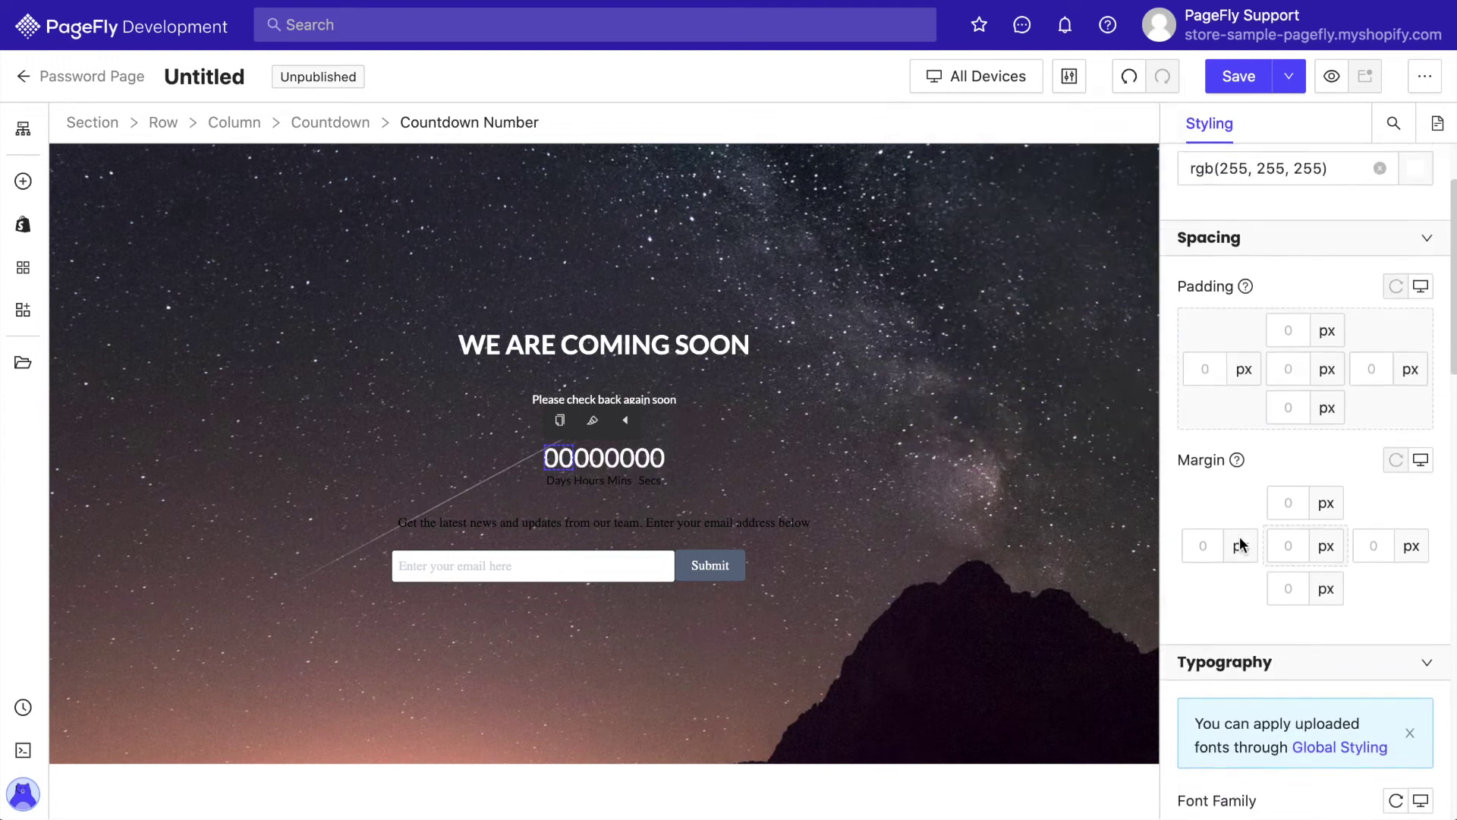
{"action": "type", "text": "25"}
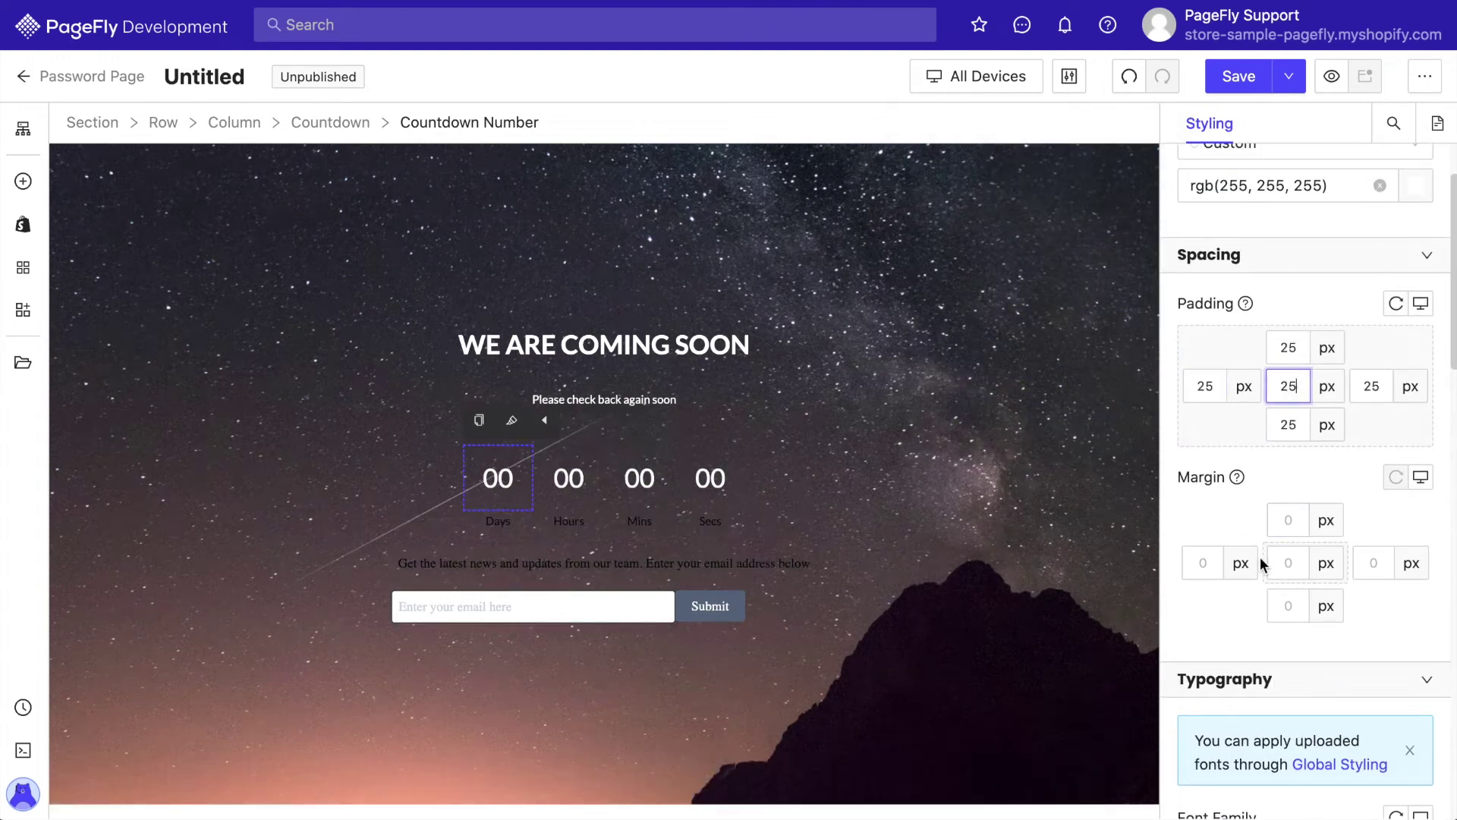
{"action": "type", "text": "10"}
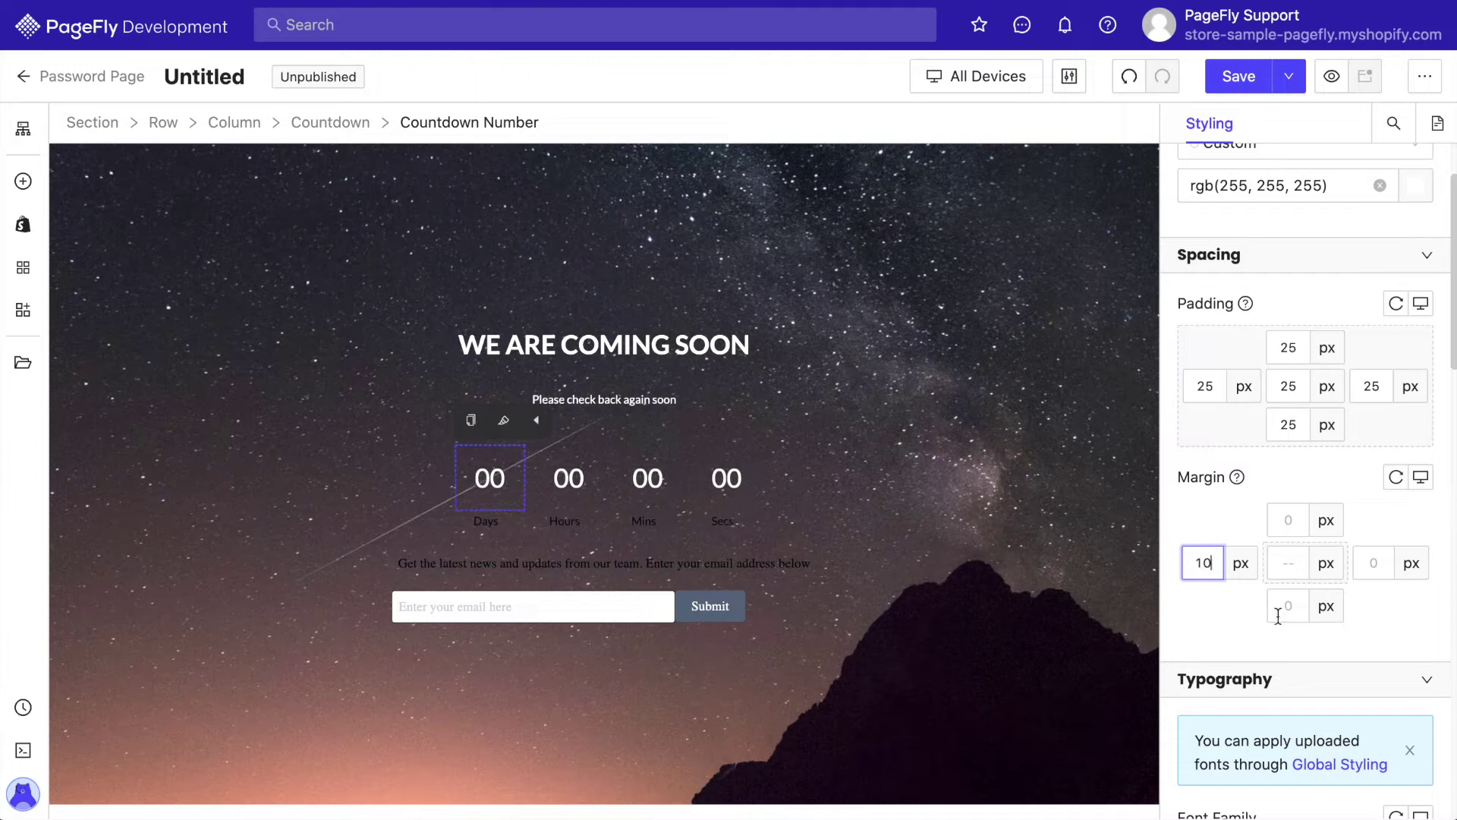
{"action": "type", "text": "1"}
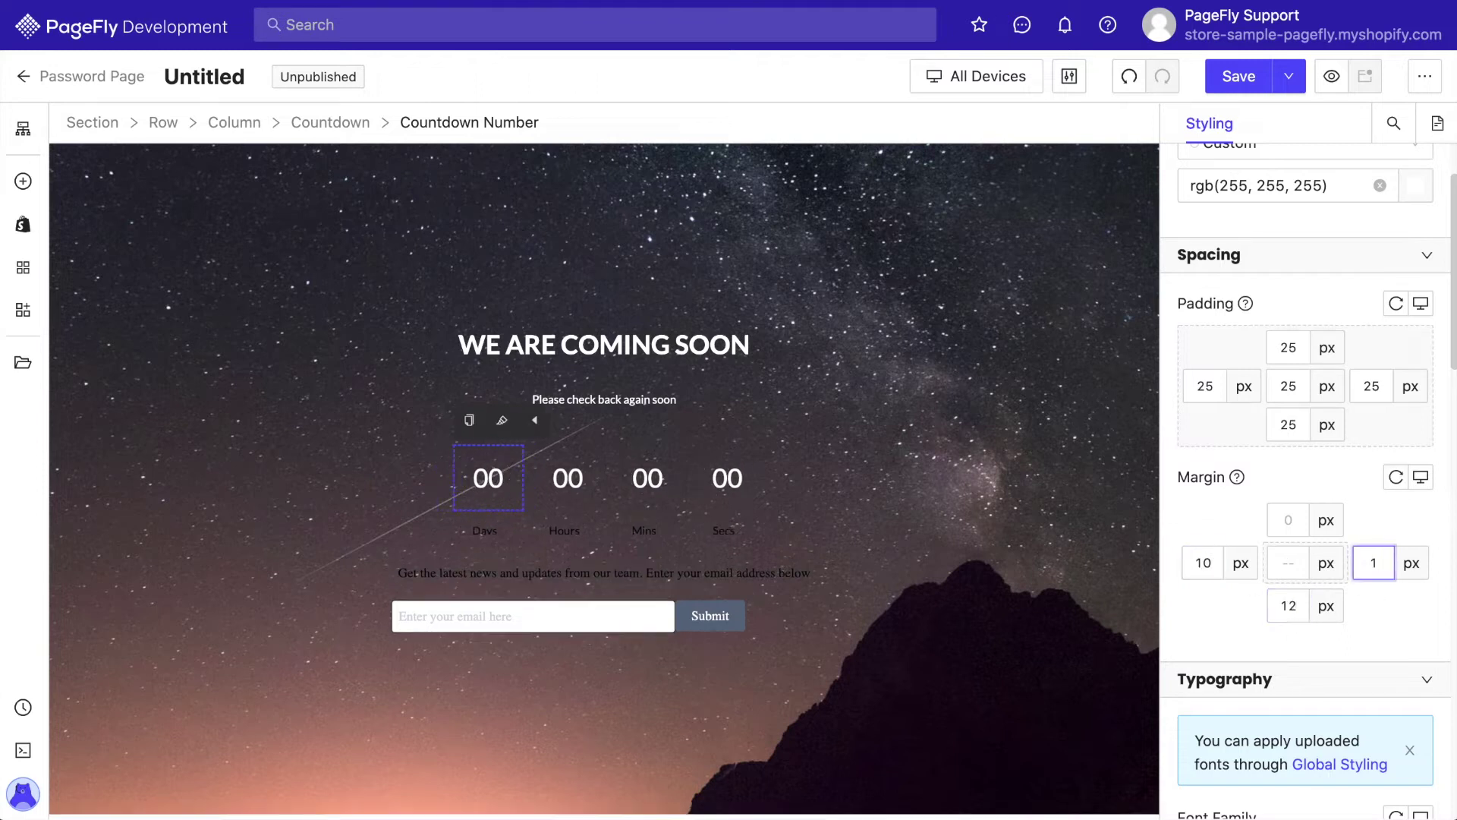
{"action": "type", "text": "210"}
{"action": "scroll", "coordinate": [1249, 604], "scroll_direction": "down", "scroll_amount": 8}
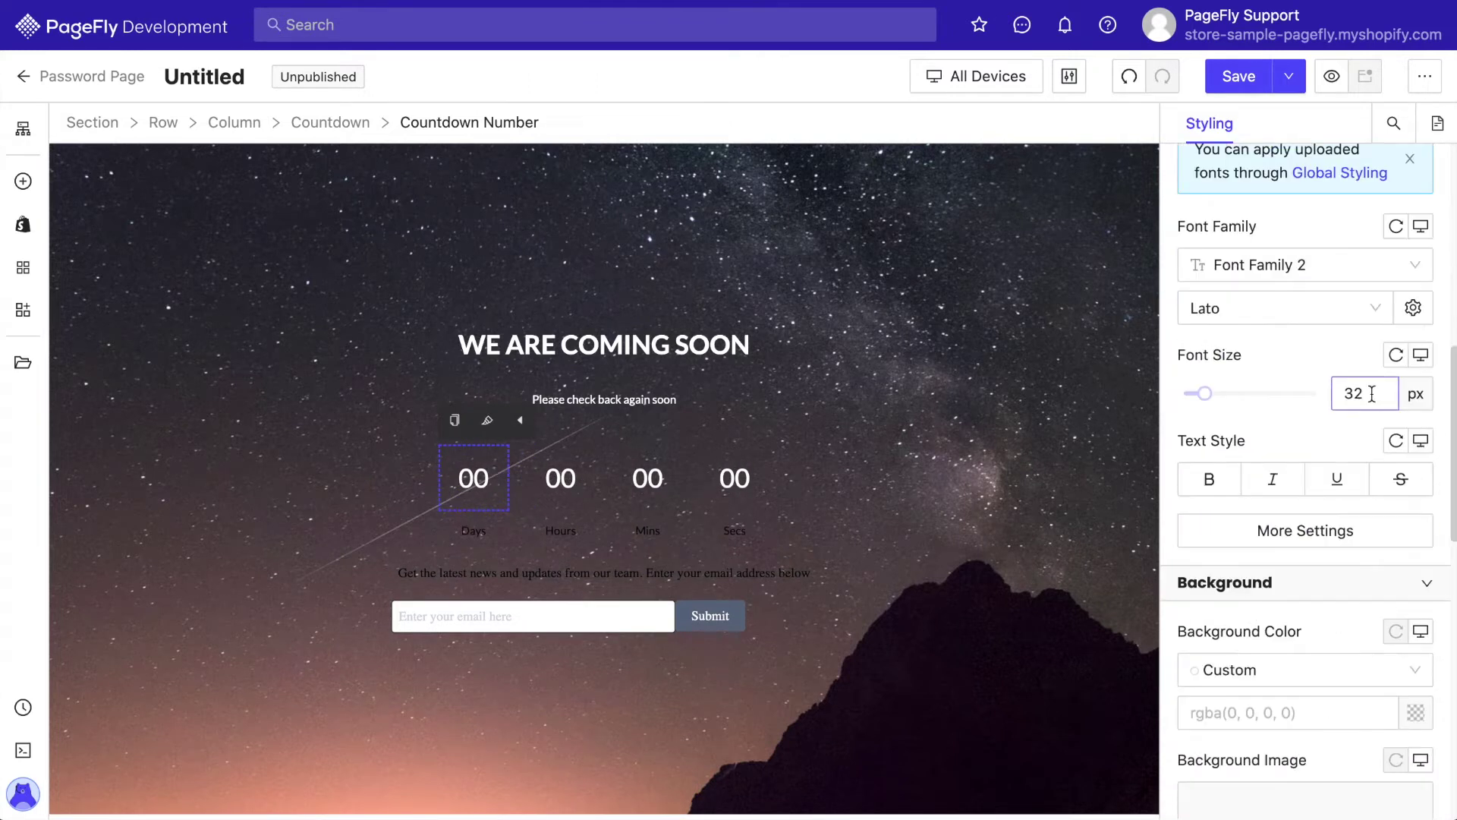
{"action": "scroll", "coordinate": [1281, 443], "scroll_direction": "down", "scroll_amount": 2}
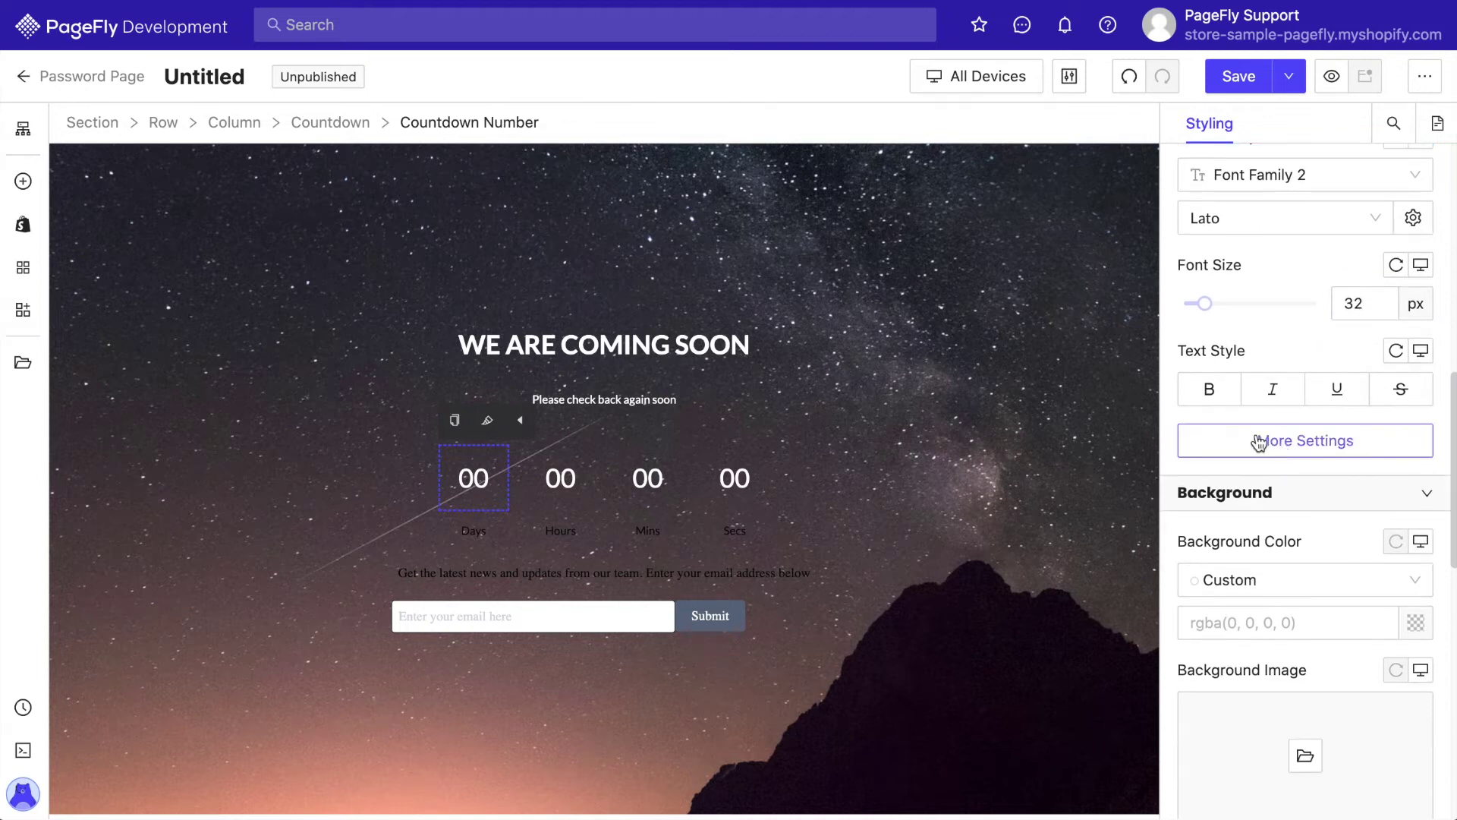
Fill the countdown number boxes with white at 60% alpha
{"action": "left_click", "coordinate": [1249, 440]}
{"action": "scroll", "coordinate": [1179, 440], "scroll_direction": "down", "scroll_amount": 2}
{"action": "left_click", "coordinate": [1300, 509]}
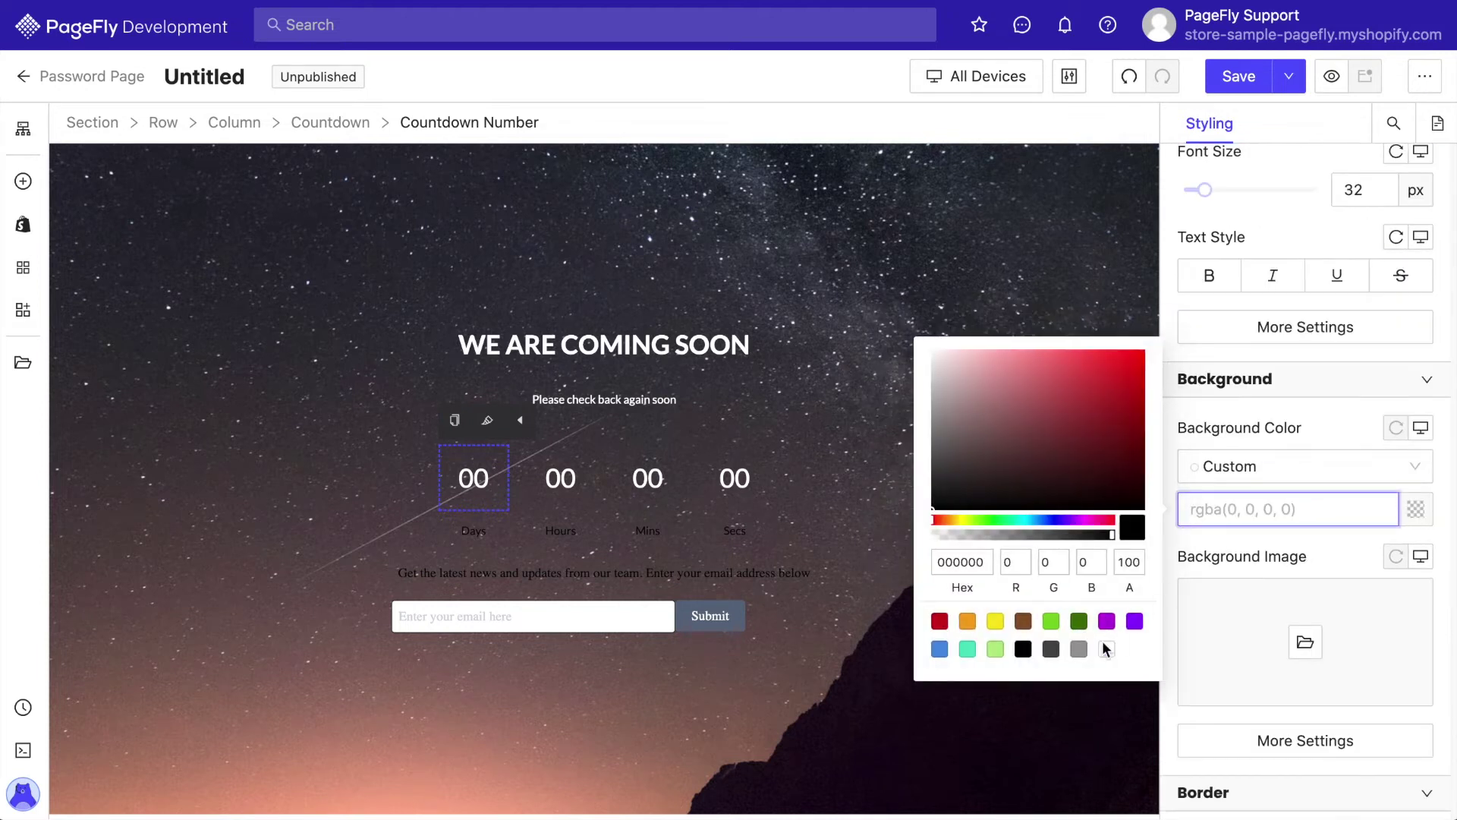
{"action": "left_click", "coordinate": [1107, 649]}
{"action": "type", "text": "60"}
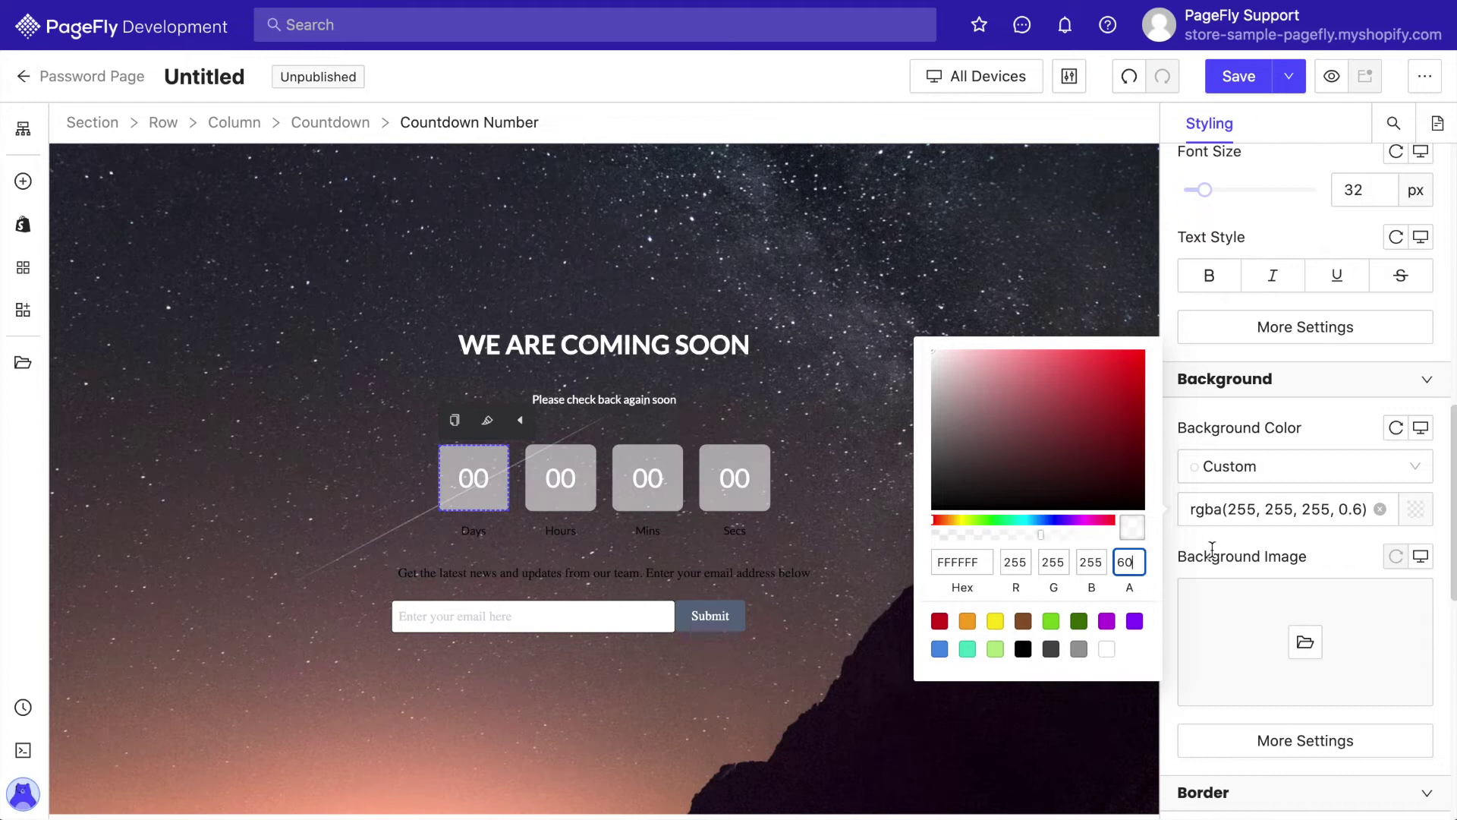
{"action": "left_click", "coordinate": [1212, 548]}
Turn the countdown labels under the digits white
{"action": "left_click", "coordinate": [735, 531]}
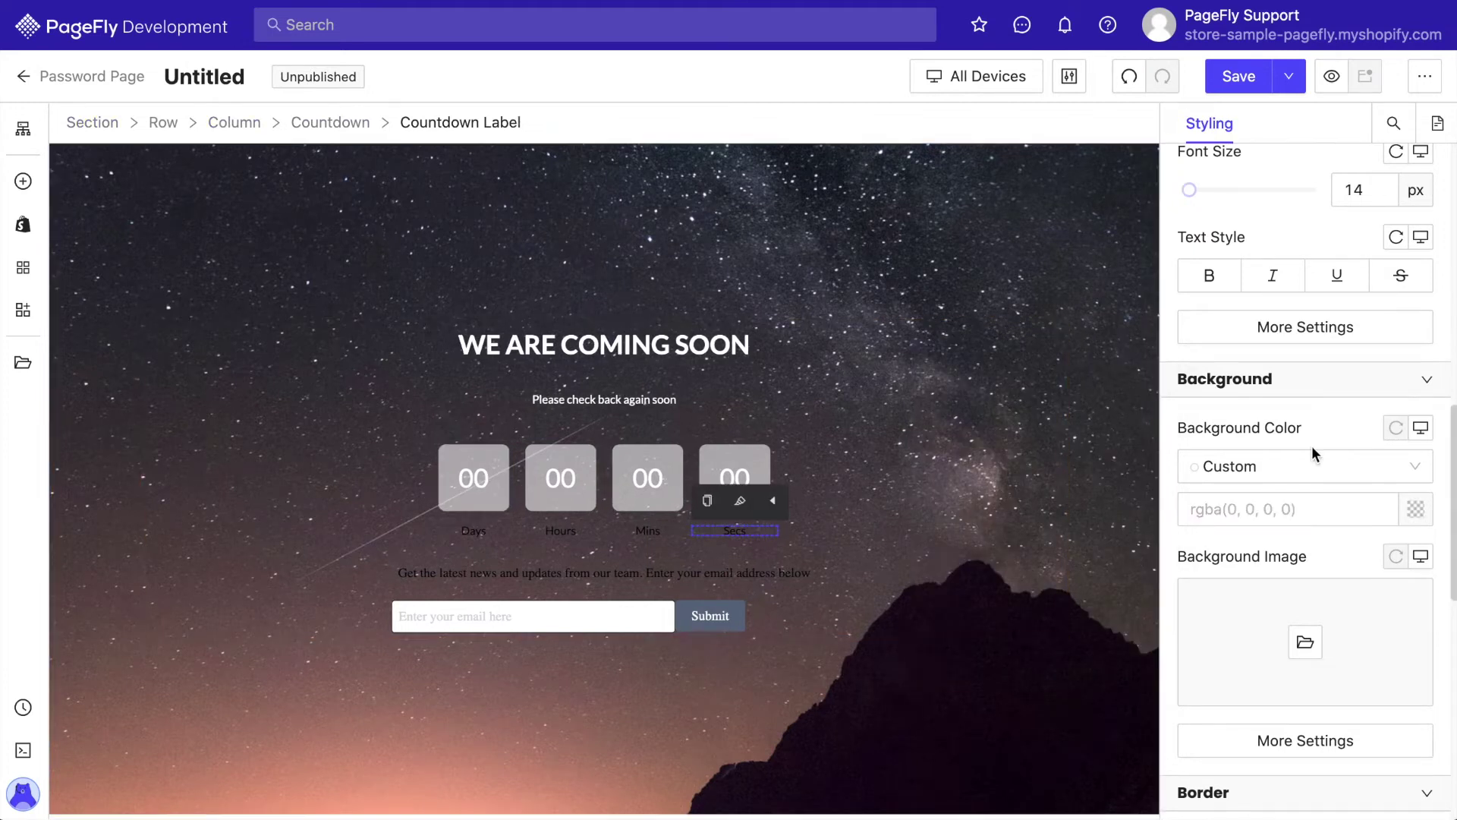
{"action": "left_click", "coordinate": [1416, 291]}
{"action": "left_click", "coordinate": [1106, 430]}
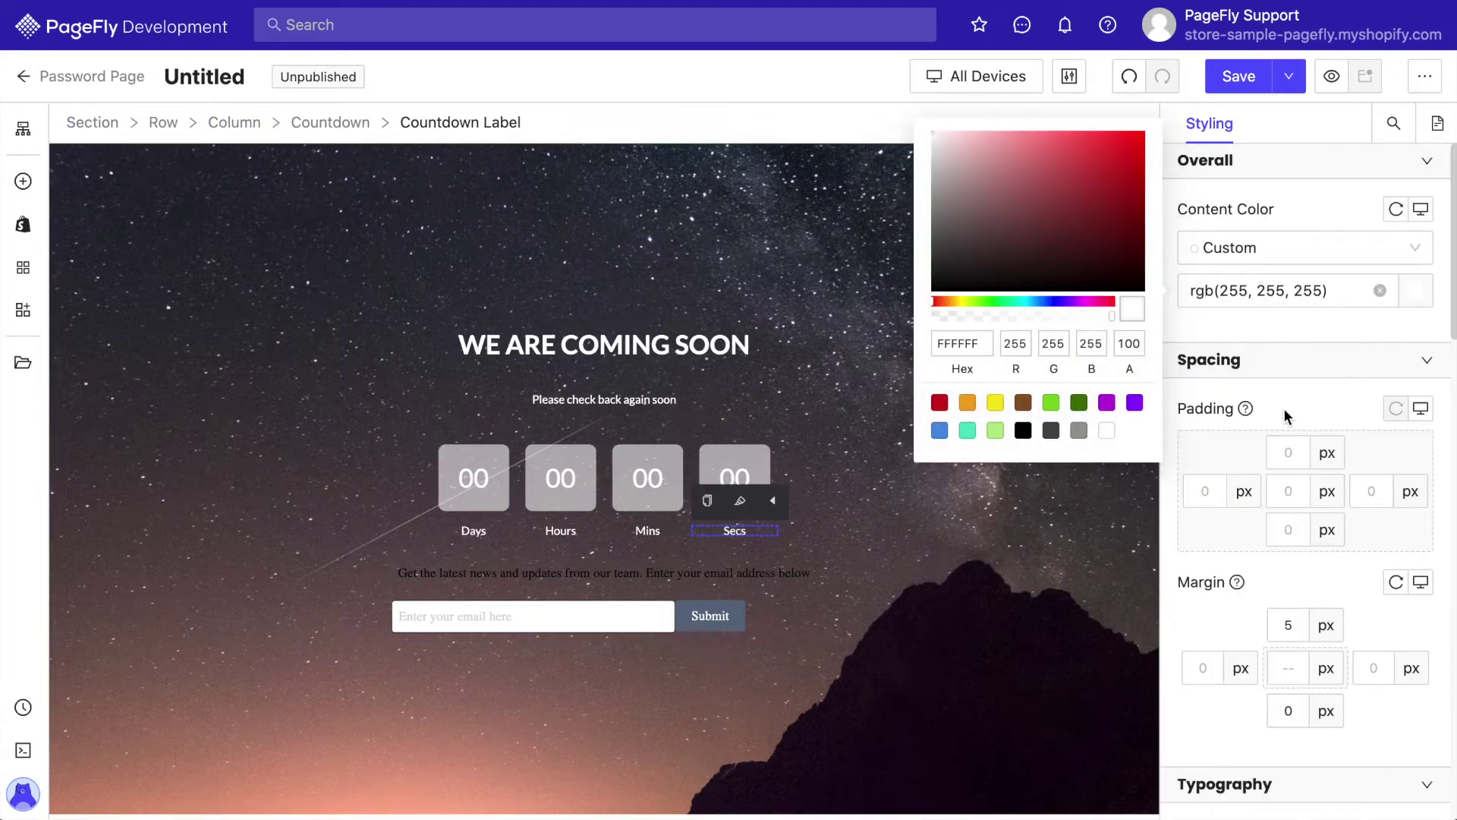
{"action": "left_click", "coordinate": [1282, 407]}
Make the newsletter paragraph text below the countdown white
{"action": "left_click", "coordinate": [813, 571]}
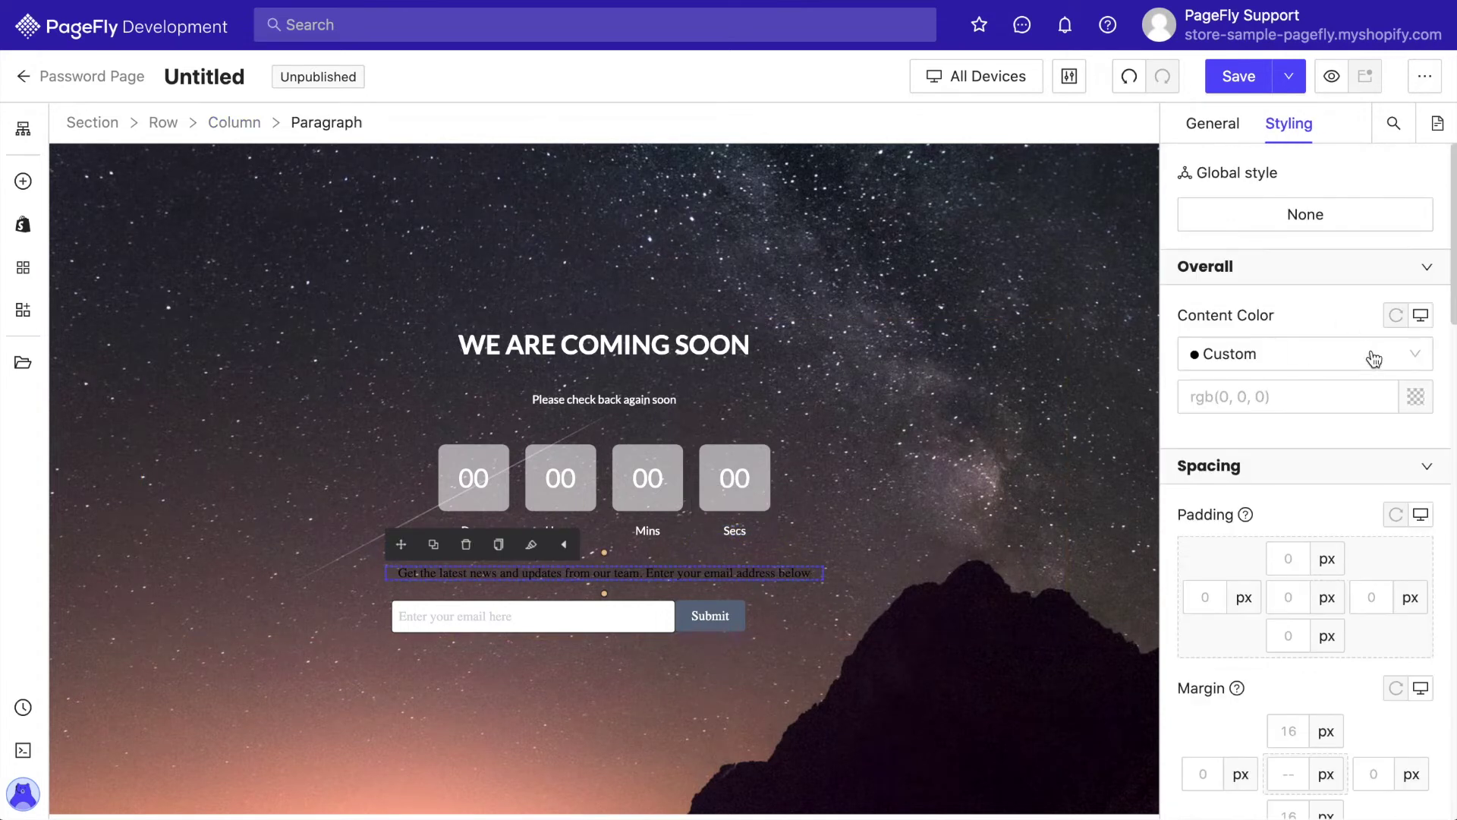
{"action": "left_click", "coordinate": [1415, 397]}
{"action": "left_click", "coordinate": [1116, 535]}
{"action": "left_click", "coordinate": [1395, 551]}
Give the paragraph a top margin of 0 and a bottom margin of 25px
{"action": "scroll", "coordinate": [1395, 551], "scroll_direction": "down", "scroll_amount": 3}
{"action": "left_click", "coordinate": [1288, 523]}
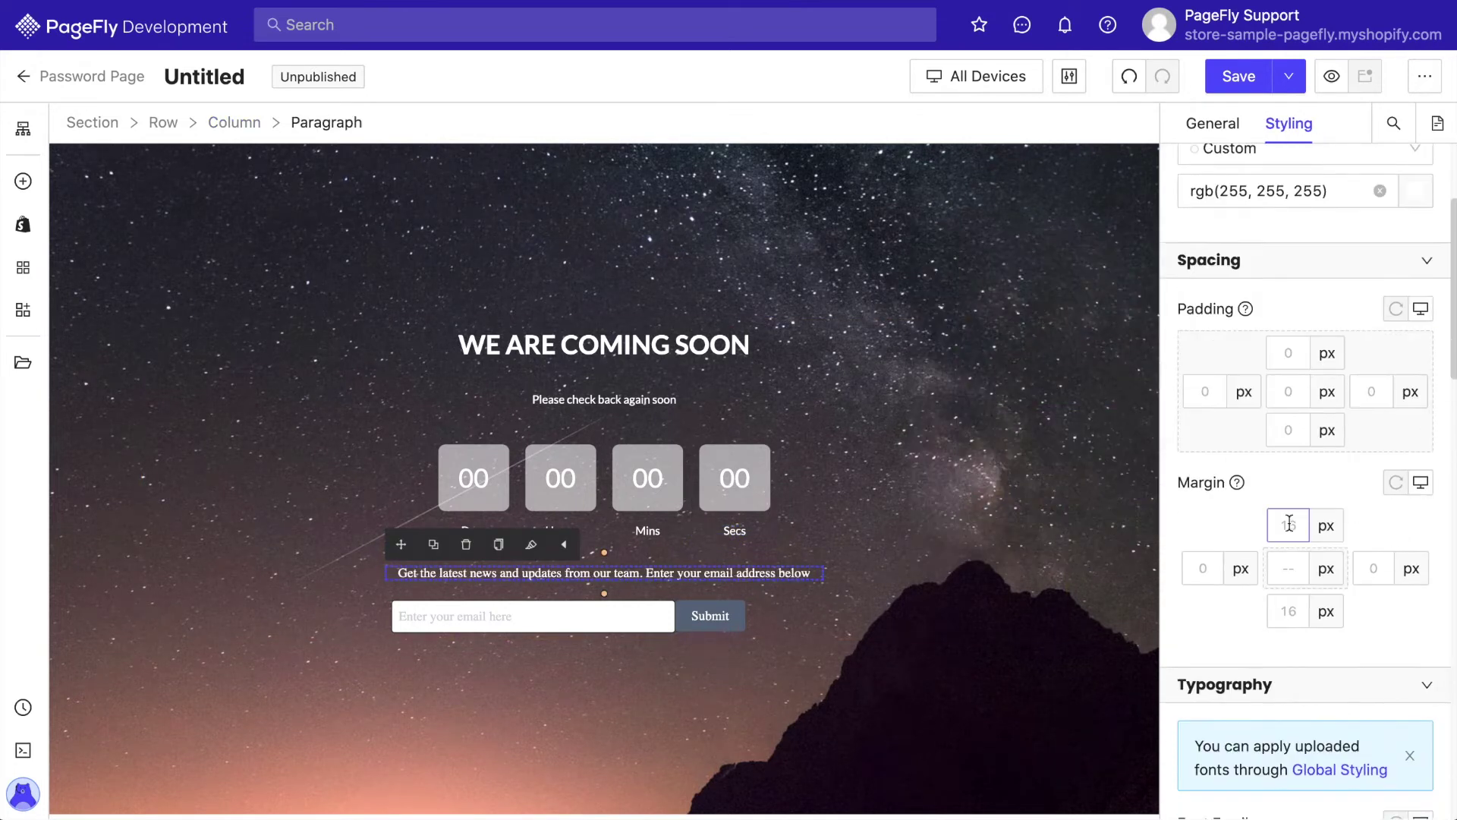
{"action": "type", "text": "0"}
{"action": "left_click", "coordinate": [1288, 611]}
{"action": "type", "text": "25"}
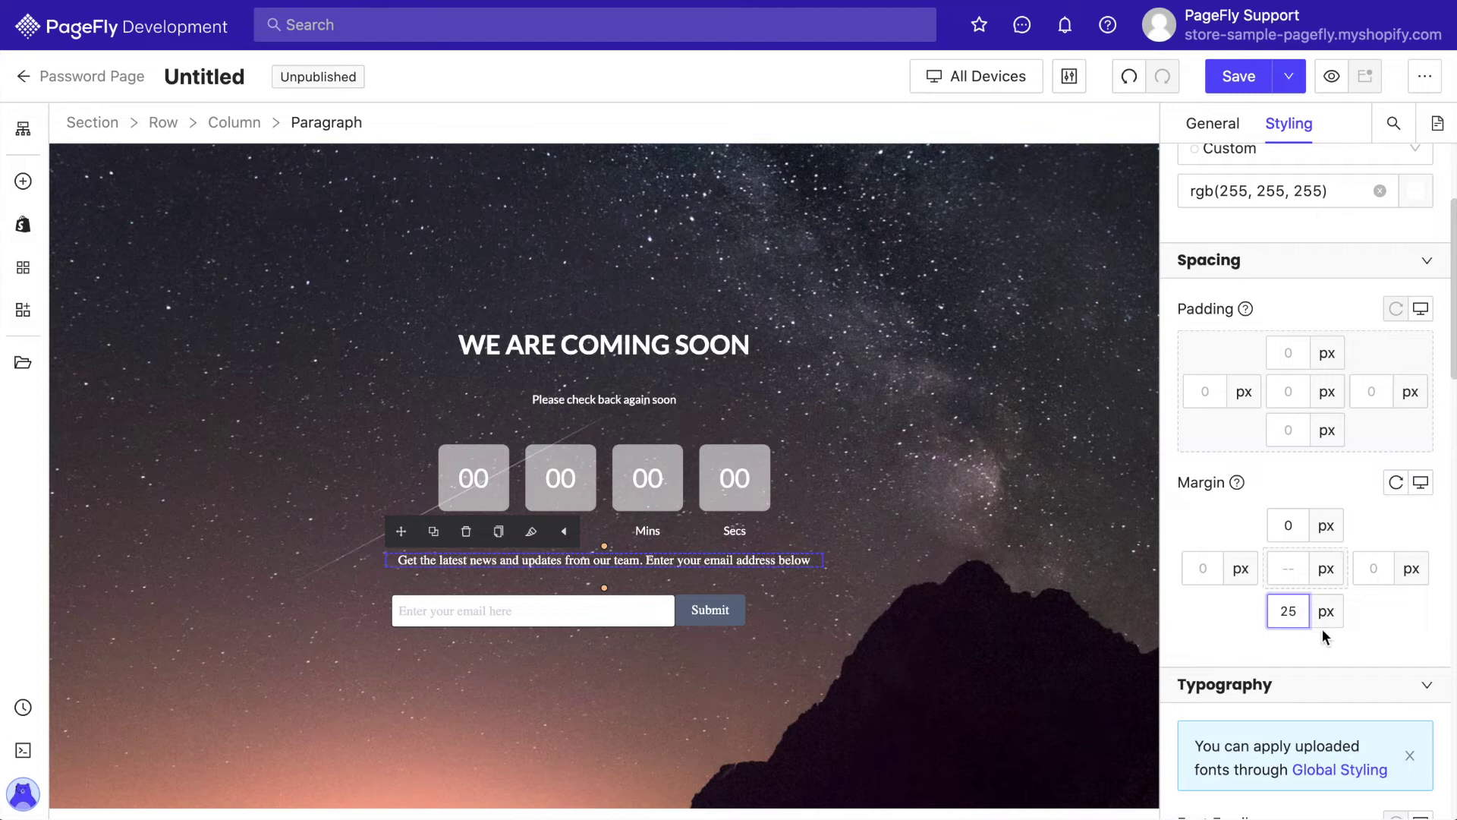
Set the paragraph font to Lato at 14px
{"action": "scroll", "coordinate": [1378, 625], "scroll_direction": "down", "scroll_amount": 6}
{"action": "left_click", "coordinate": [1308, 410]}
{"action": "scroll", "coordinate": [1267, 621], "scroll_direction": "down", "scroll_amount": 2}
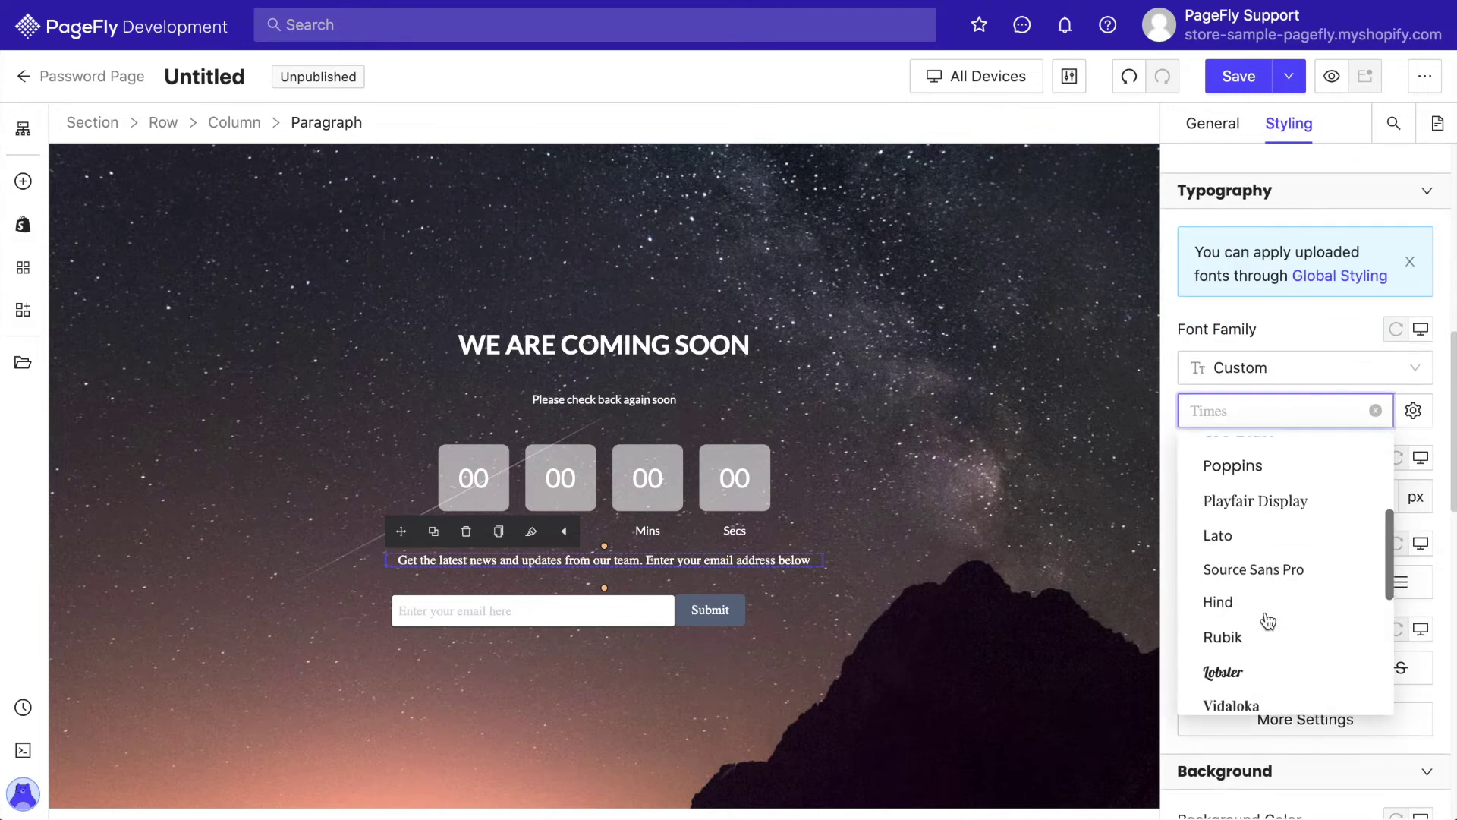
{"action": "scroll", "coordinate": [1267, 621], "scroll_direction": "down", "scroll_amount": 1}
{"action": "left_click", "coordinate": [1245, 458]}
{"action": "left_click", "coordinate": [1363, 496]}
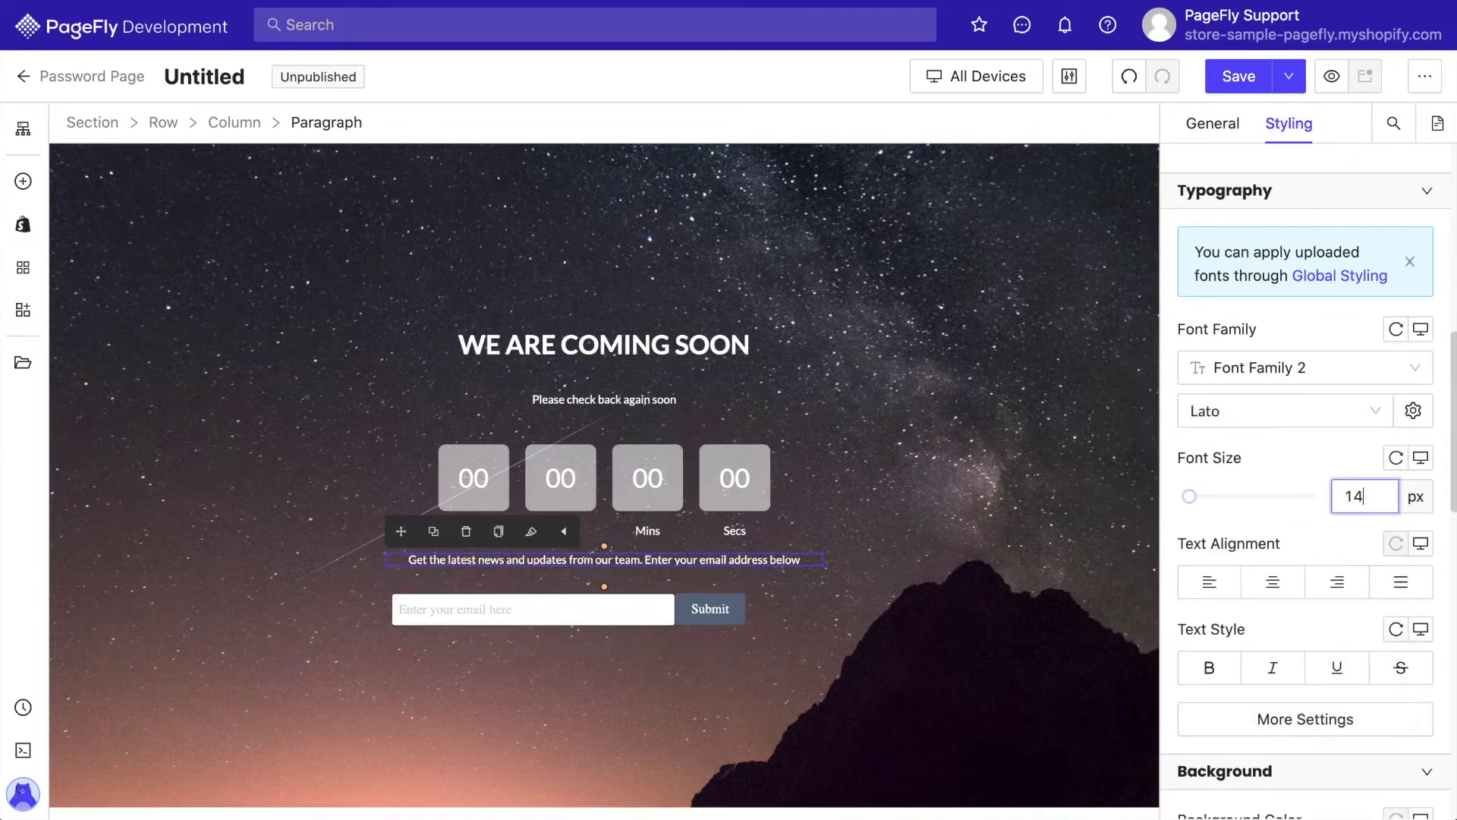
Set the paragraph's line height to 1.5 em
{"action": "scroll", "coordinate": [1268, 536], "scroll_direction": "down", "scroll_amount": 2}
{"action": "left_click", "coordinate": [1305, 593]}
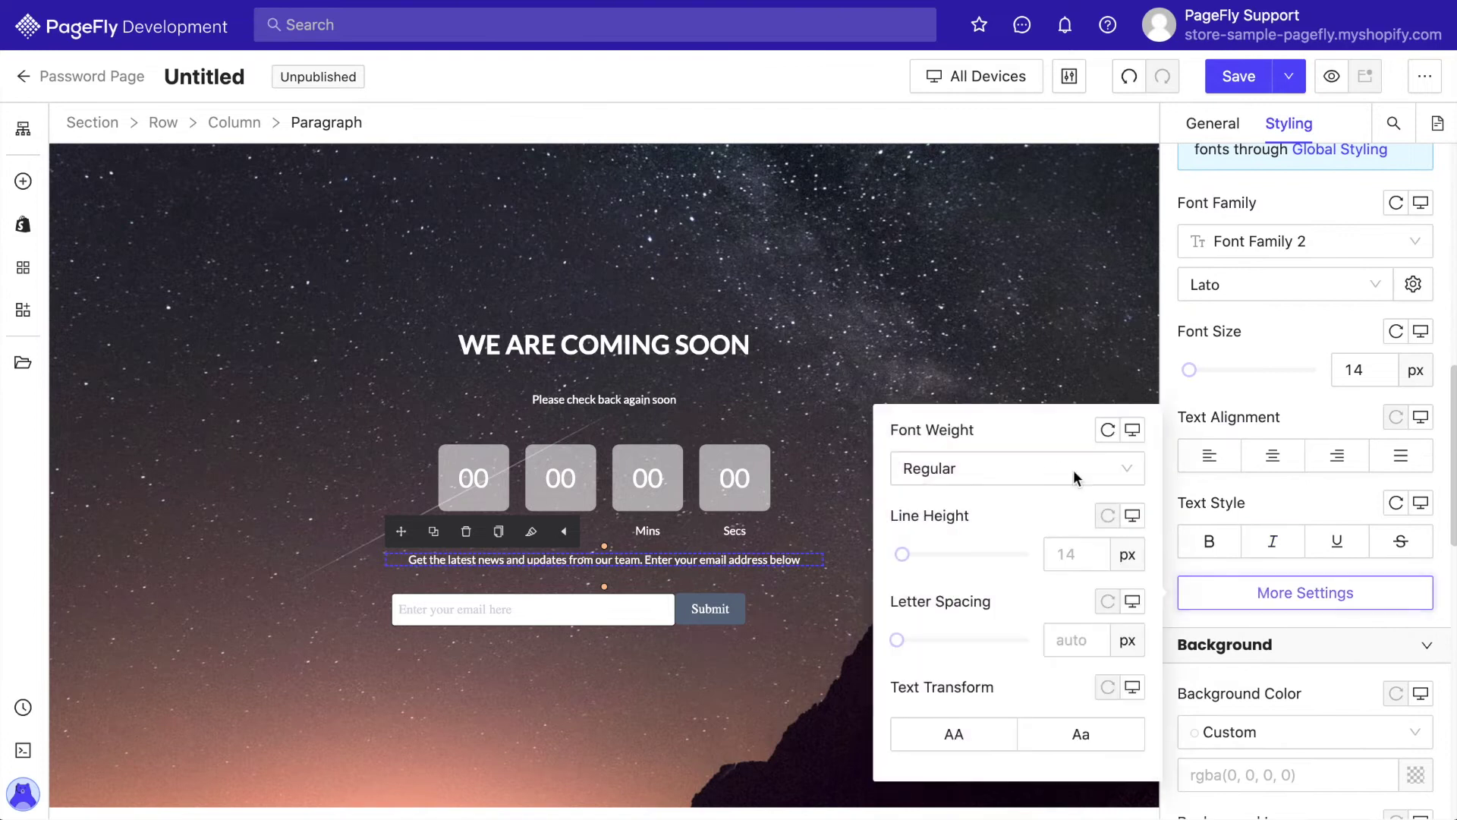
{"action": "left_click", "coordinate": [1128, 554]}
{"action": "left_click", "coordinate": [1128, 628]}
{"action": "type", "text": "1.5"}
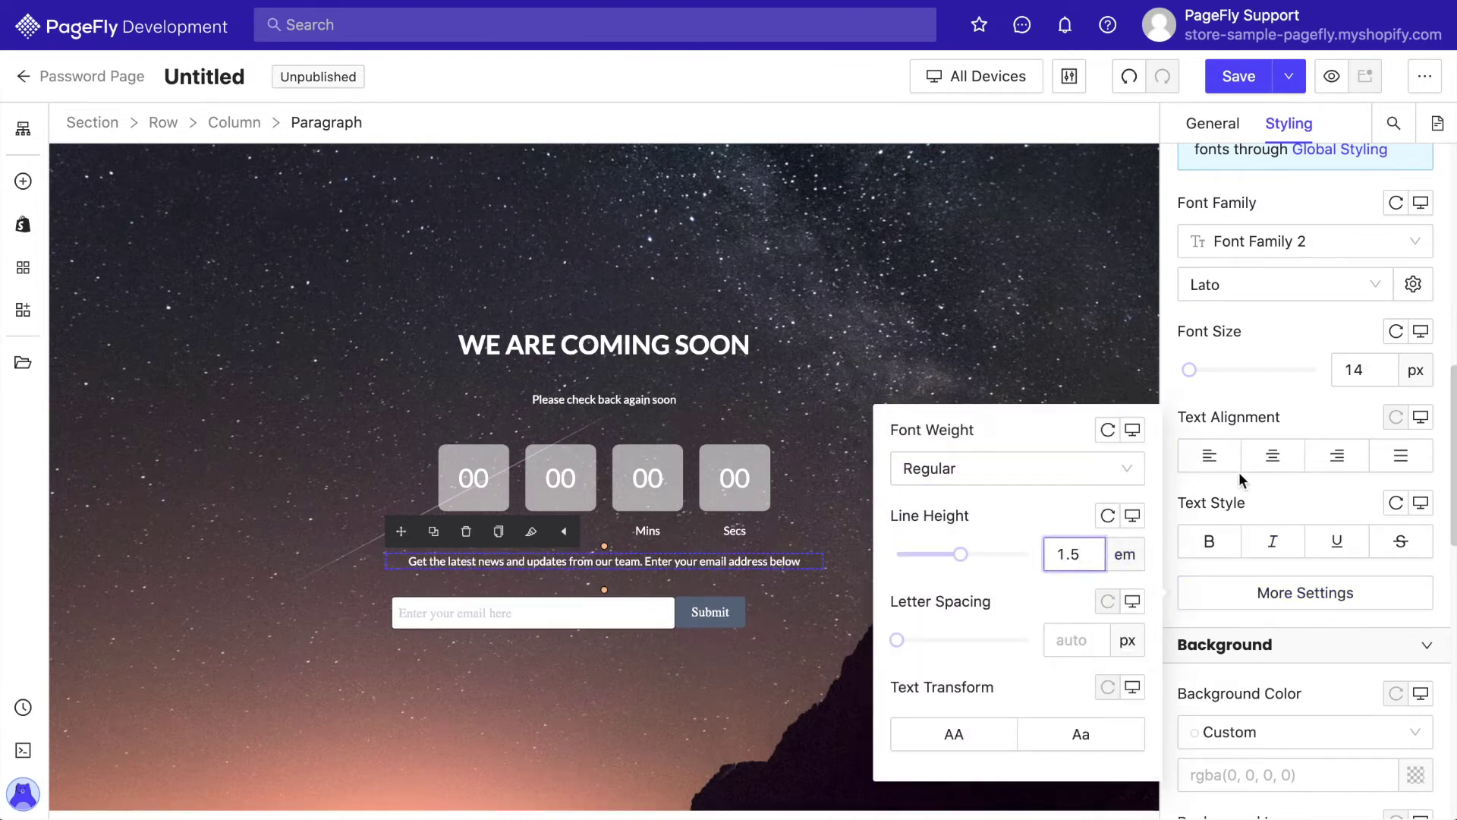
{"action": "left_click", "coordinate": [1236, 497]}
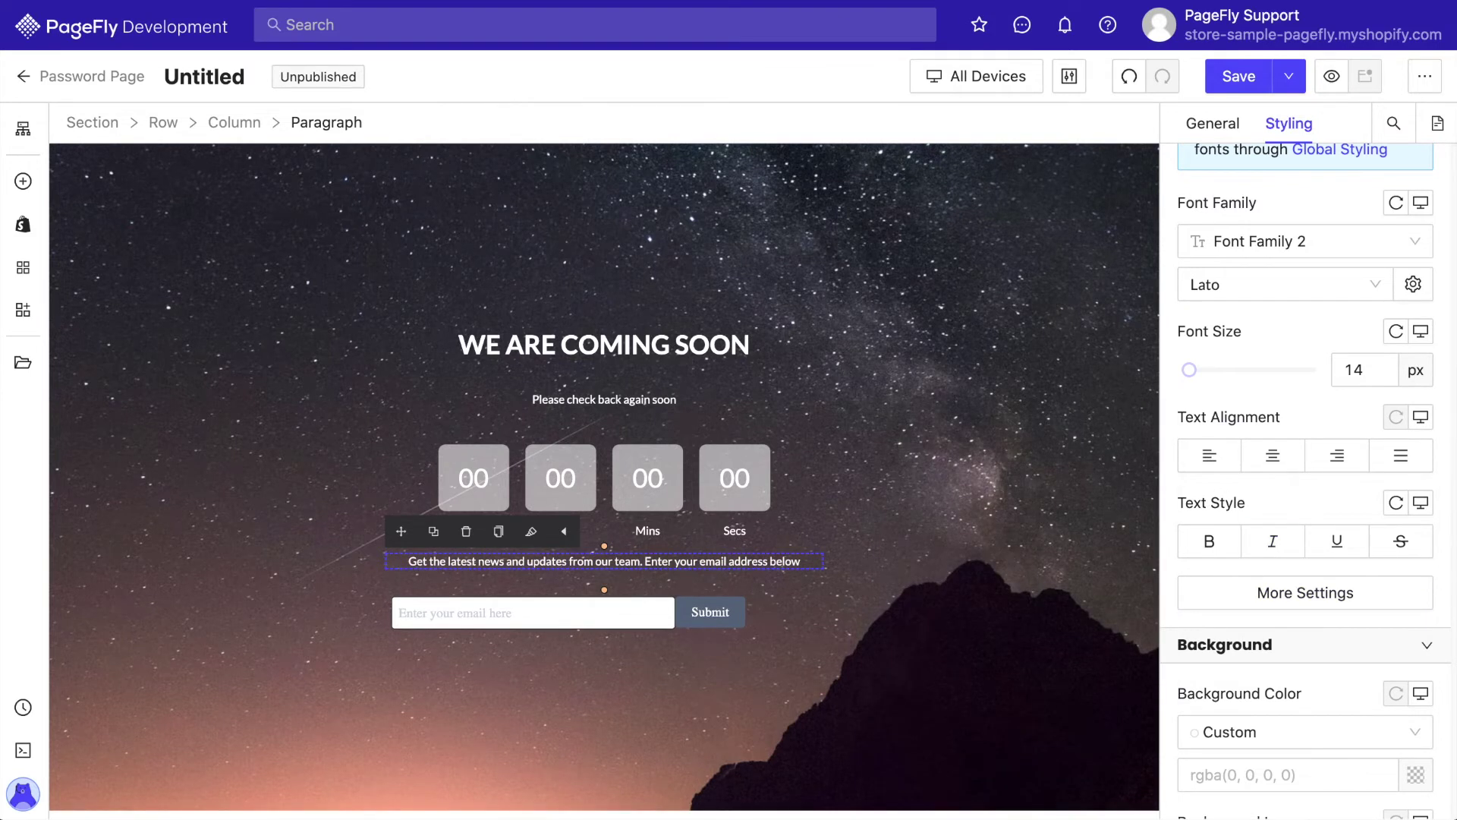
{"action": "left_click", "coordinate": [710, 611]}
{"action": "scroll", "coordinate": [1213, 583], "scroll_direction": "down", "scroll_amount": 5}
Set the Submit button background colour to #2D2D2D
{"action": "left_click", "coordinate": [1311, 465]}
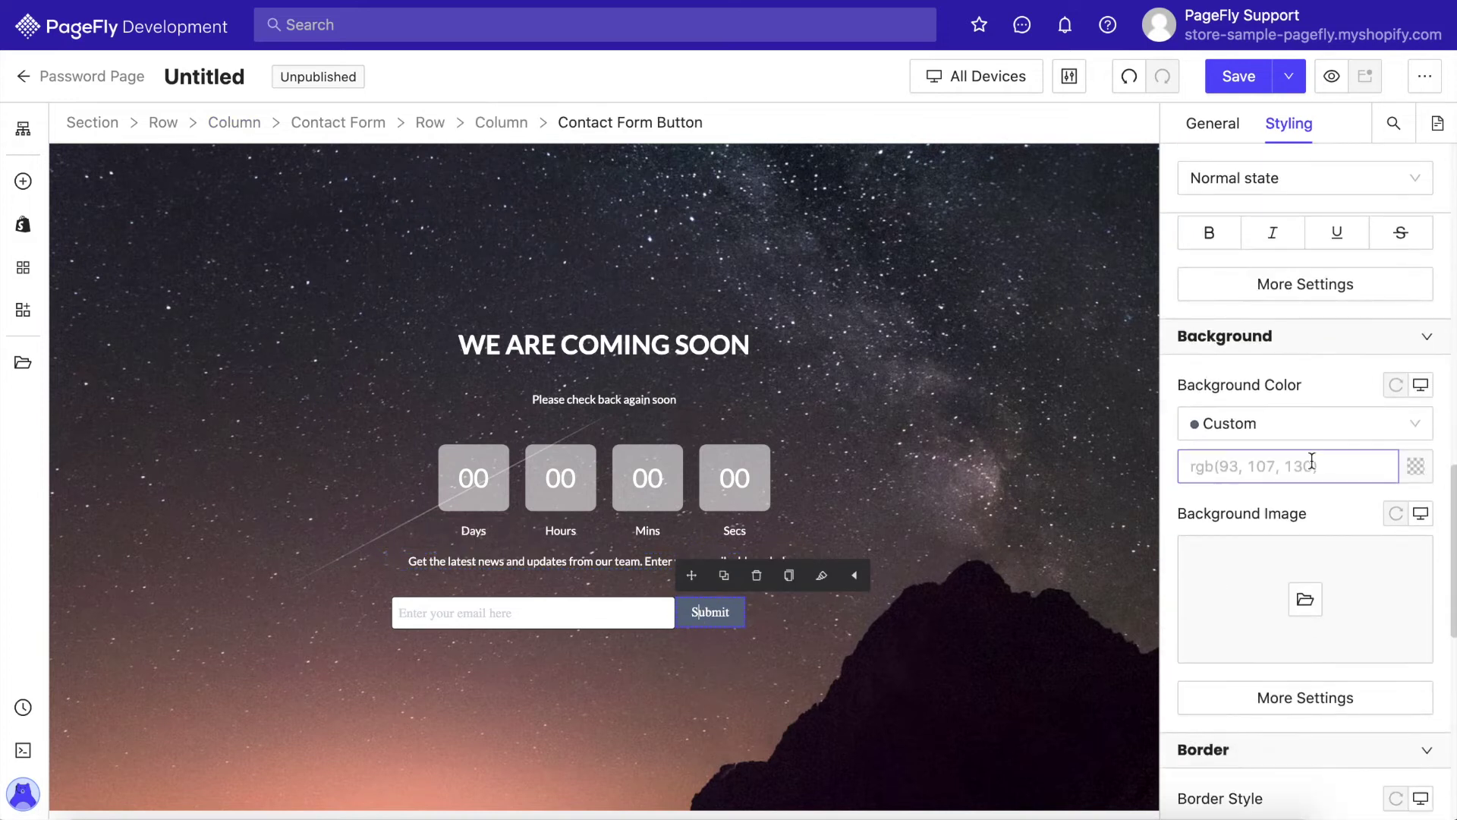
{"action": "left_click", "coordinate": [961, 519]}
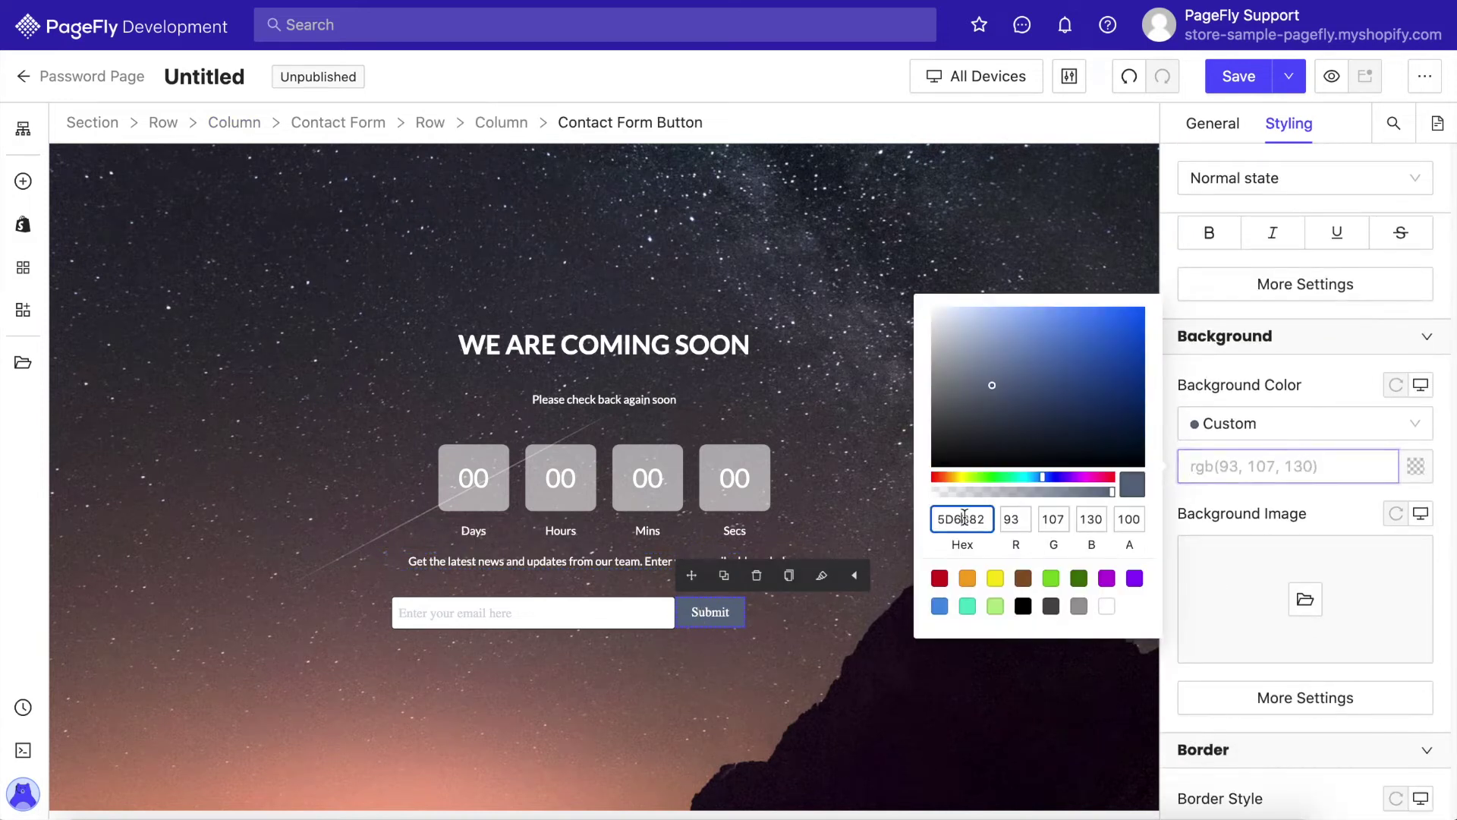
{"action": "type", "text": "2D2D2D"}
{"action": "left_click", "coordinate": [1253, 515]}
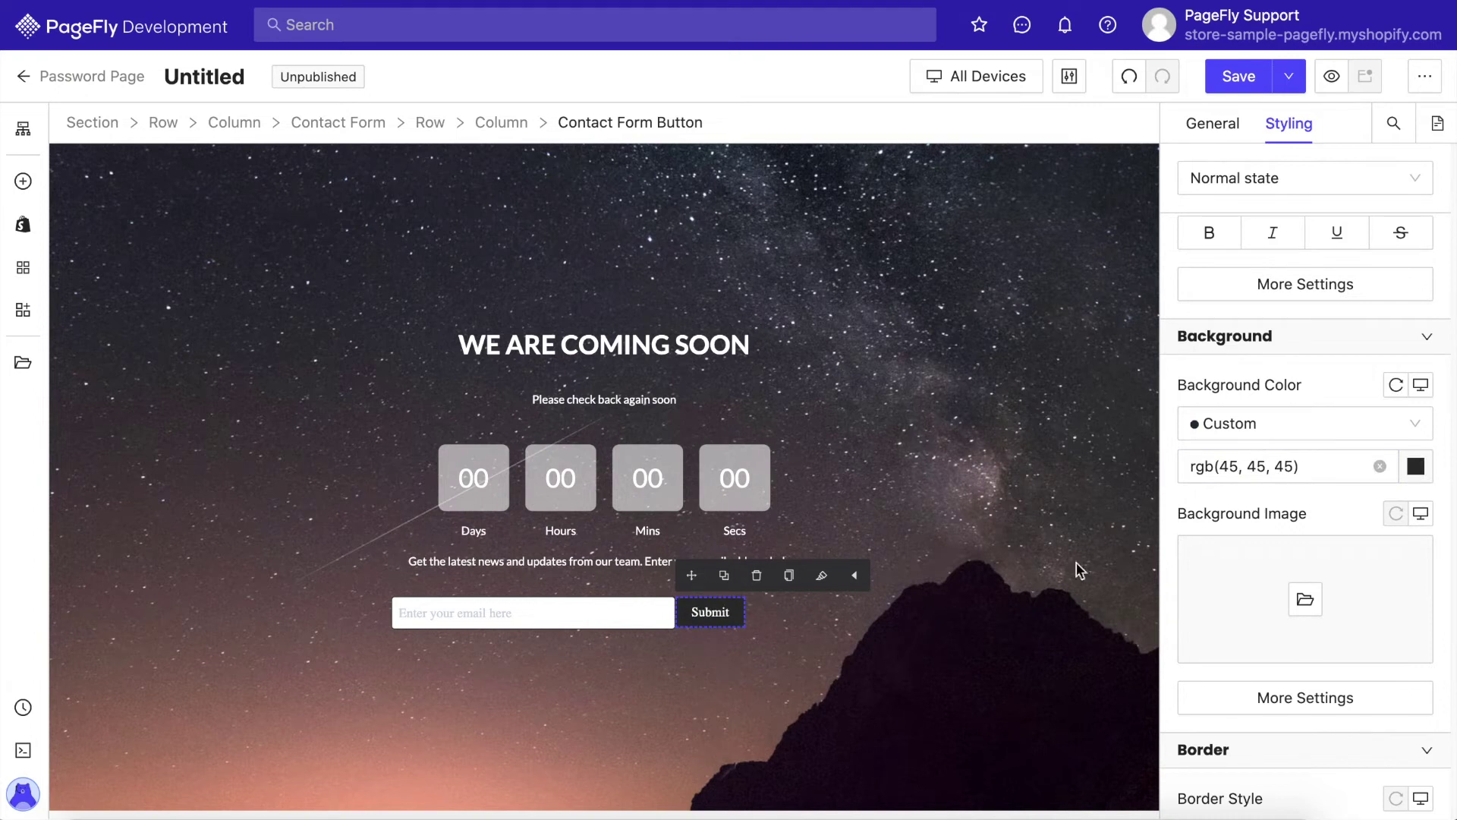
Style the email input's border colour and width, and make it a solid border
{"action": "left_click", "coordinate": [656, 619]}
{"action": "scroll", "coordinate": [1242, 685], "scroll_direction": "down", "scroll_amount": 2}
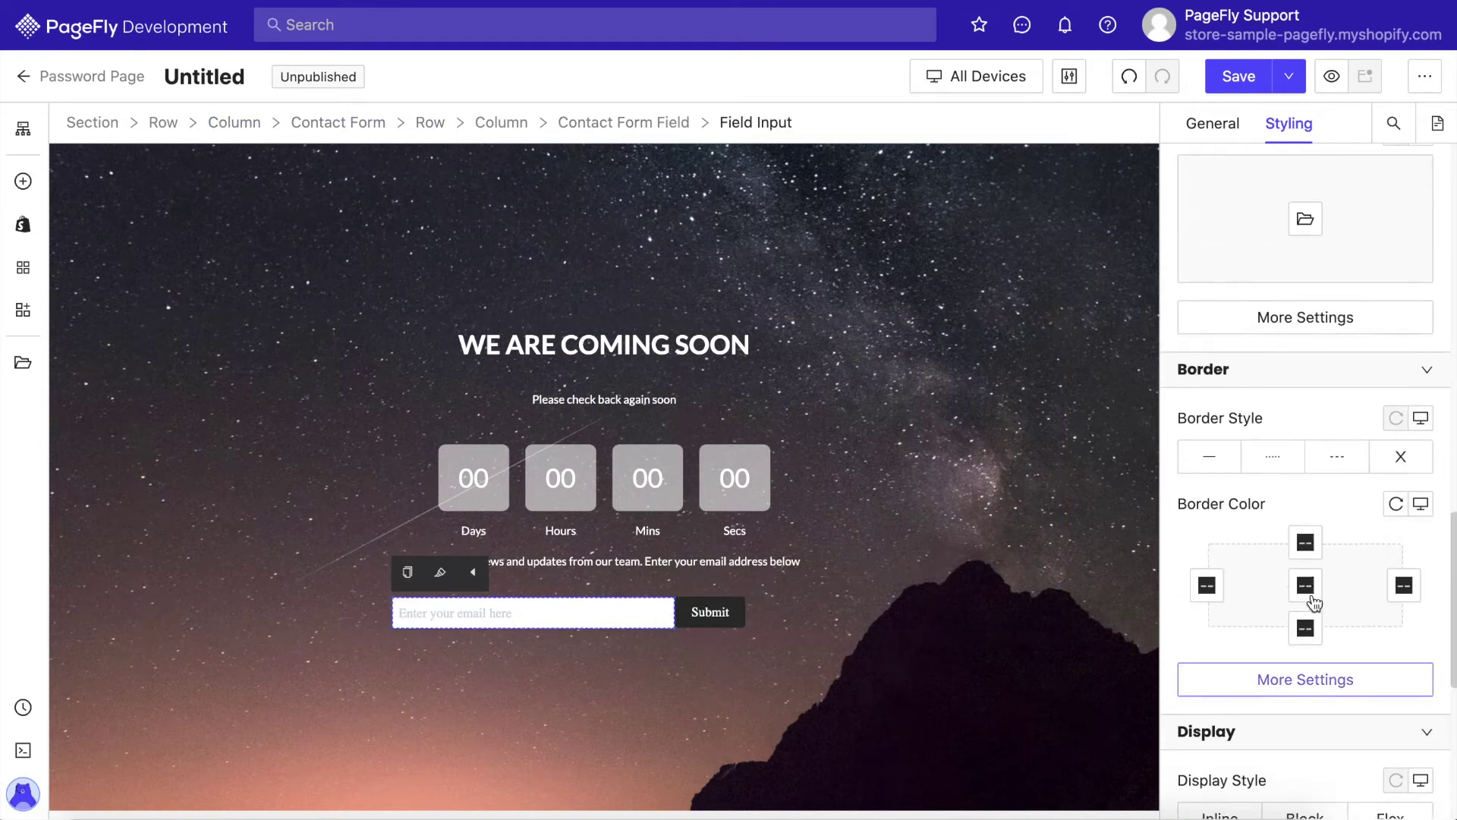
{"action": "left_click", "coordinate": [1307, 589]}
{"action": "left_click", "coordinate": [1246, 680]}
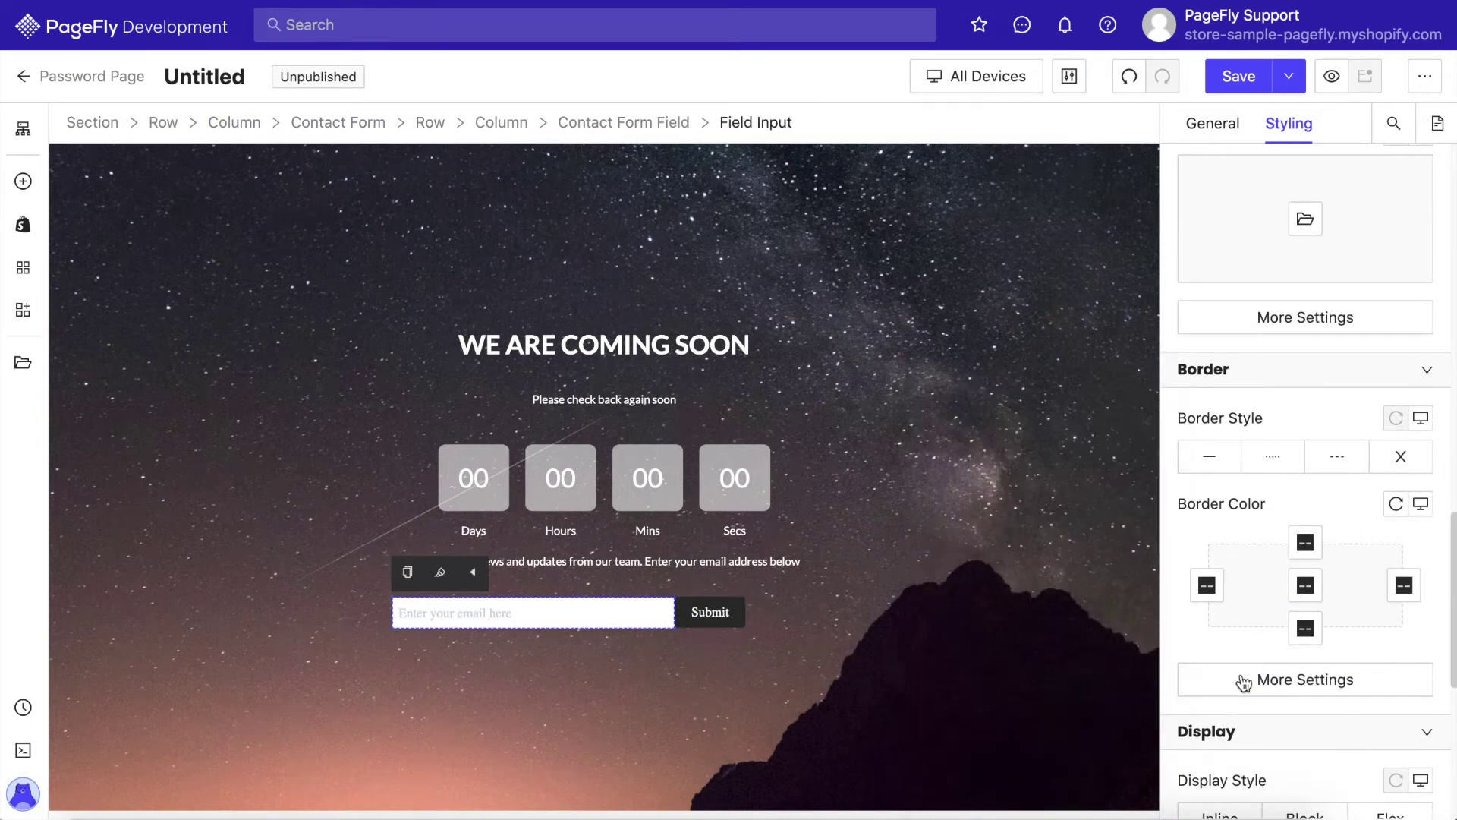
{"action": "left_click", "coordinate": [1233, 677]}
{"action": "left_click", "coordinate": [1017, 571]}
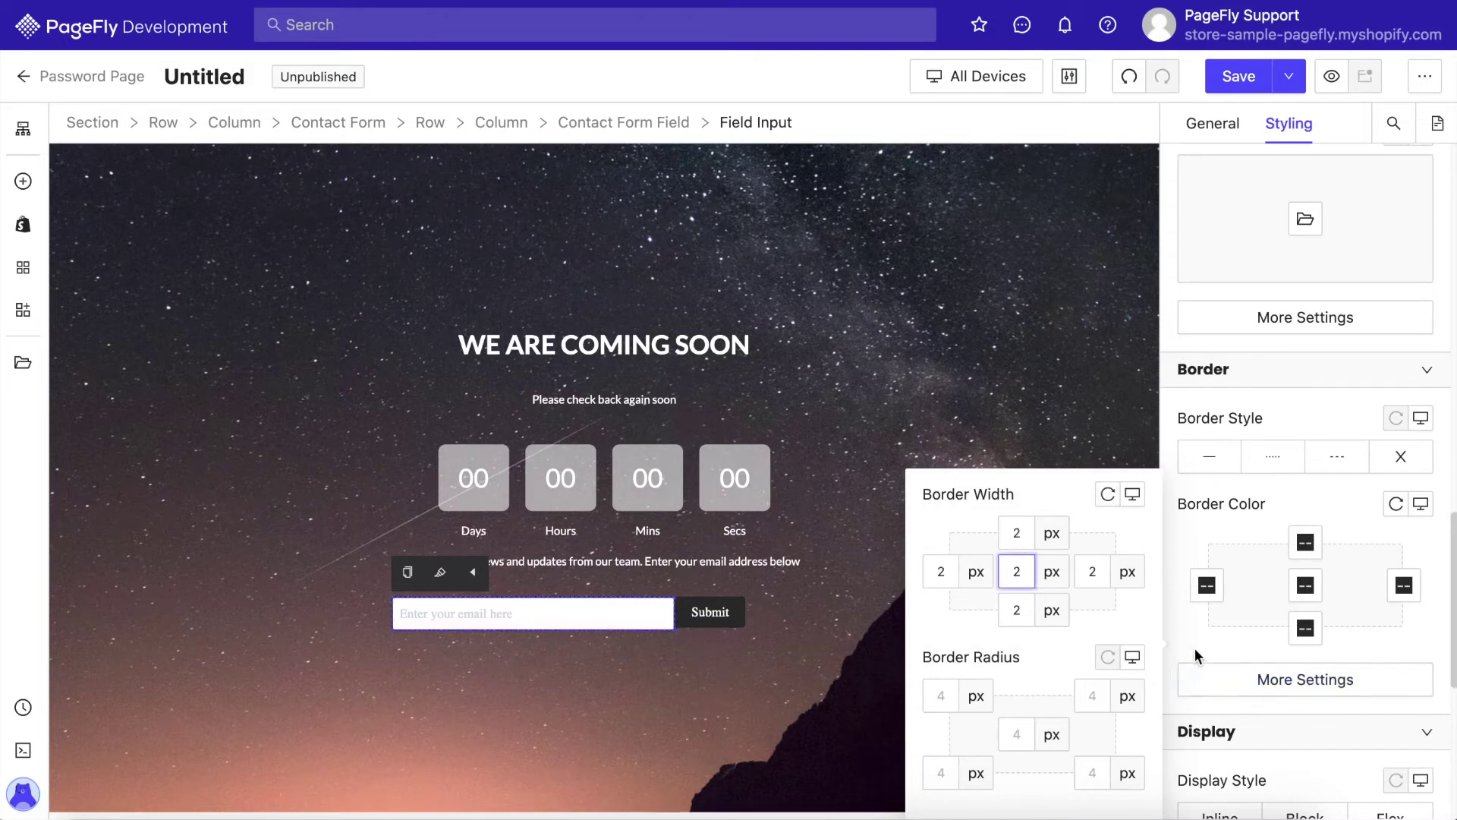
{"action": "left_click", "coordinate": [1207, 618]}
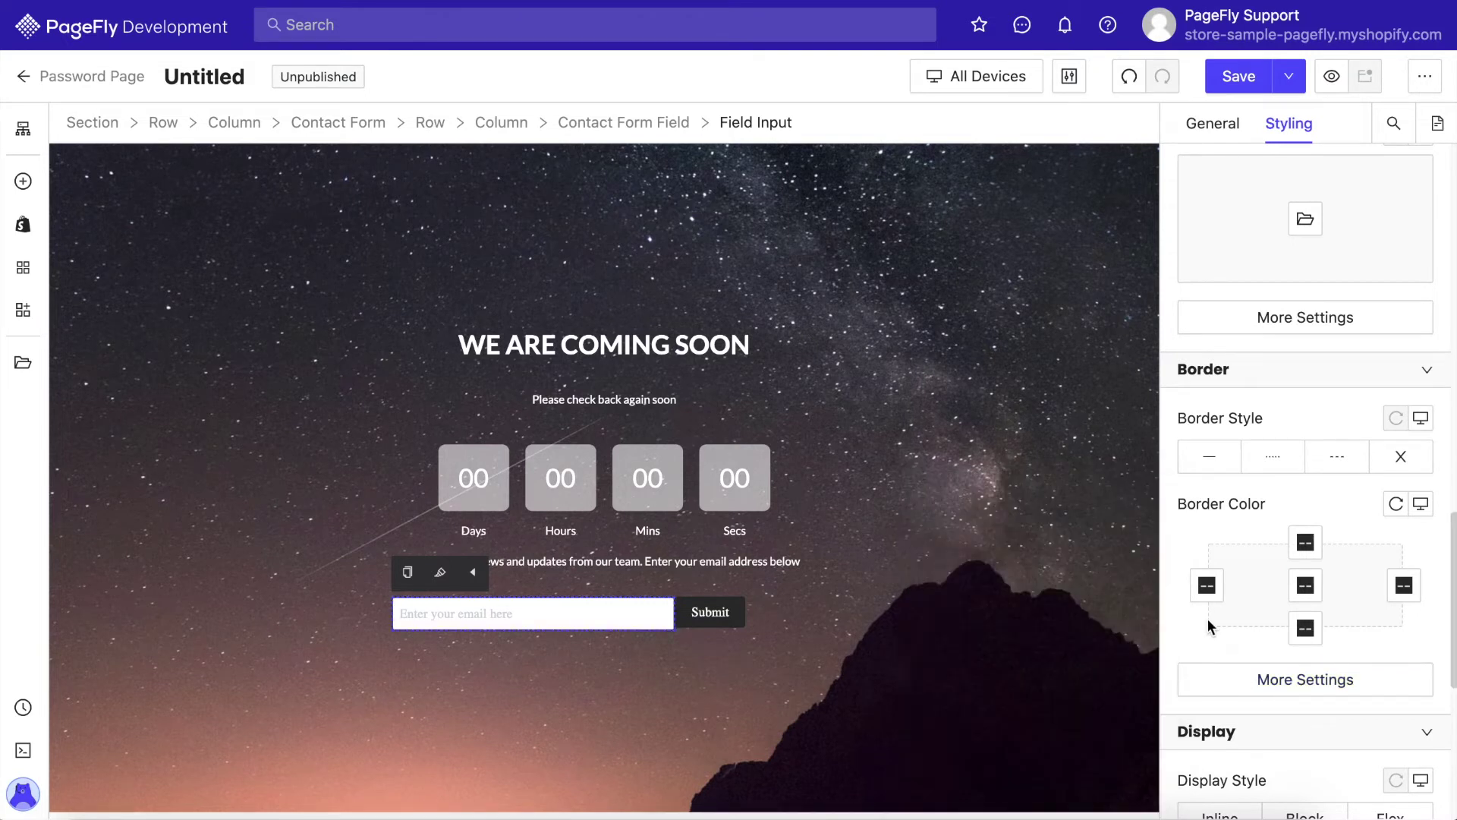
{"action": "left_click", "coordinate": [1209, 458]}
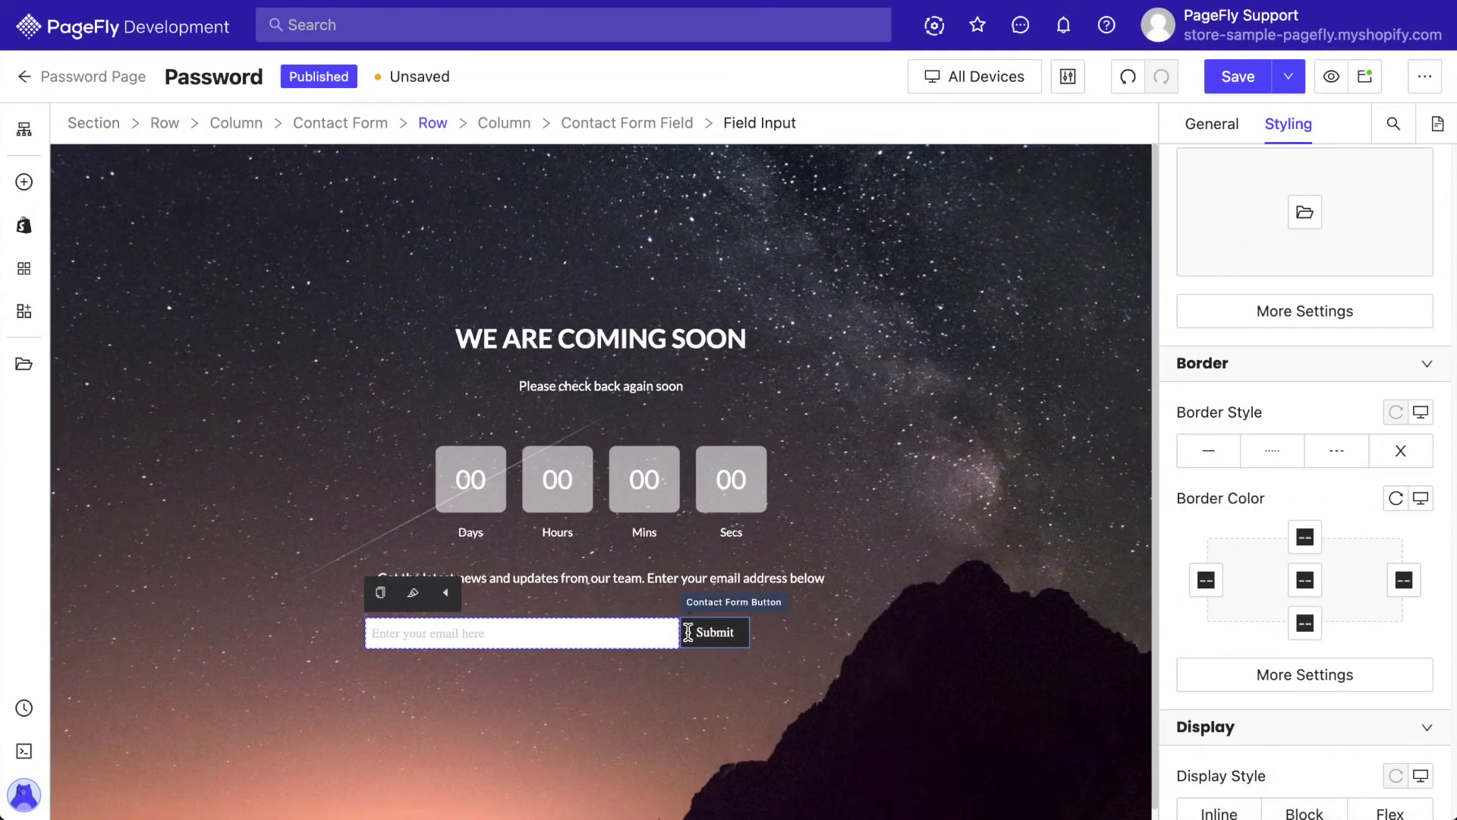
Turn on Enable Full Width for the Submit button in its General settings
{"action": "left_click", "coordinate": [688, 633]}
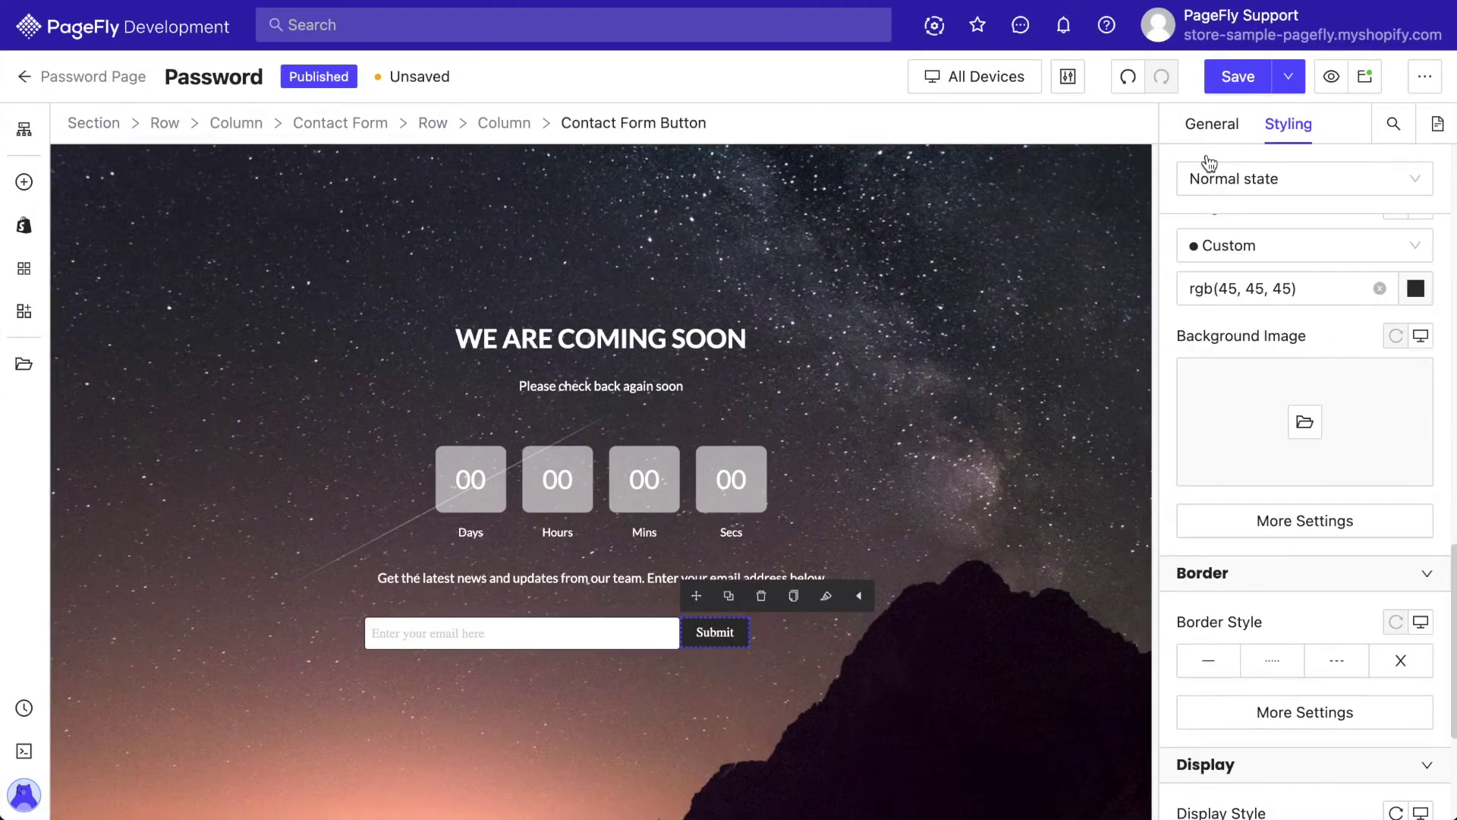
{"action": "left_click", "coordinate": [1227, 131]}
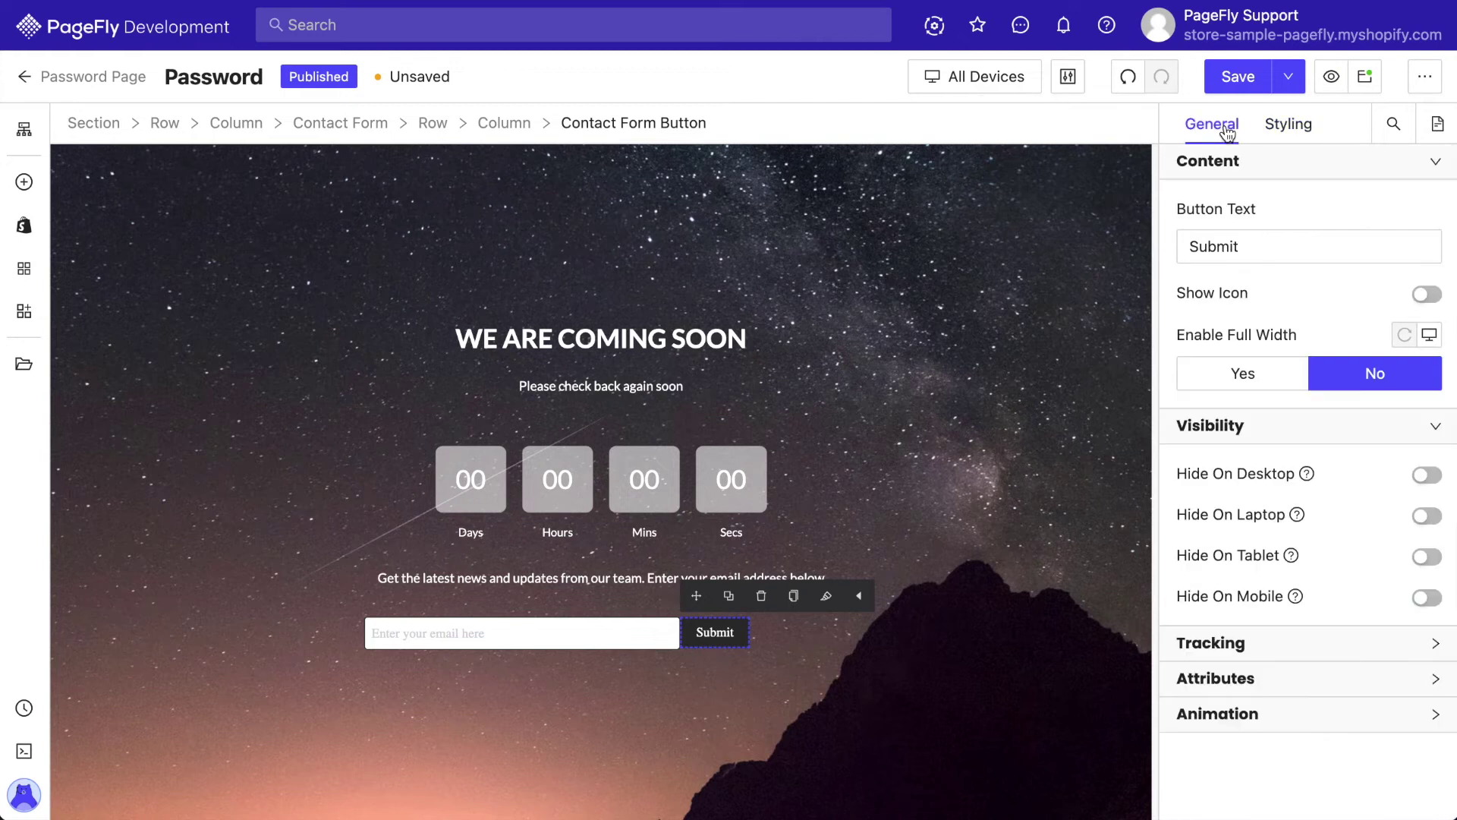
{"action": "left_click", "coordinate": [1246, 380]}
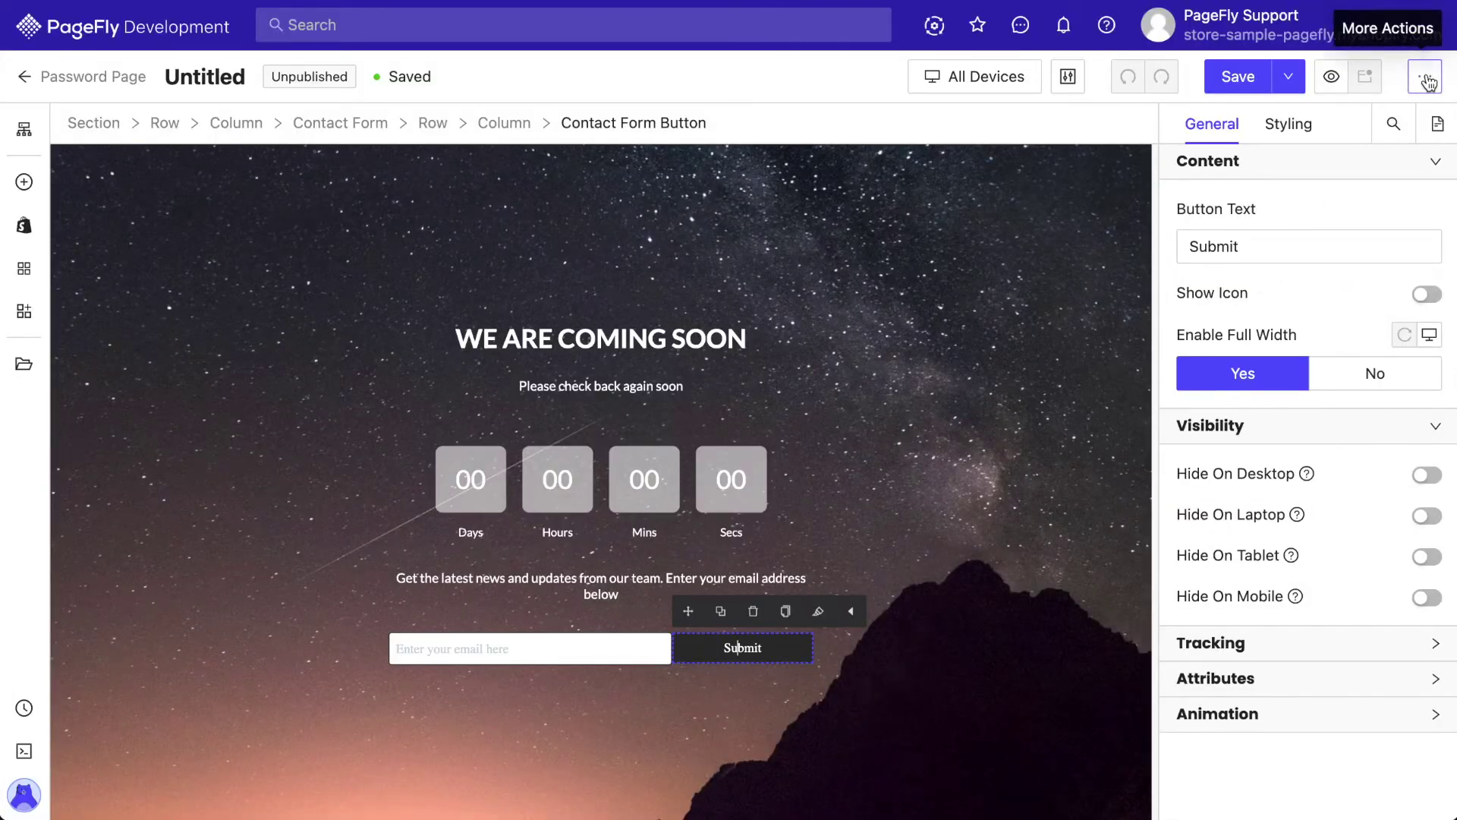
In Page Settings, enable 'Allow visitors to view page content by entering password' and save
{"action": "left_click", "coordinate": [1425, 77]}
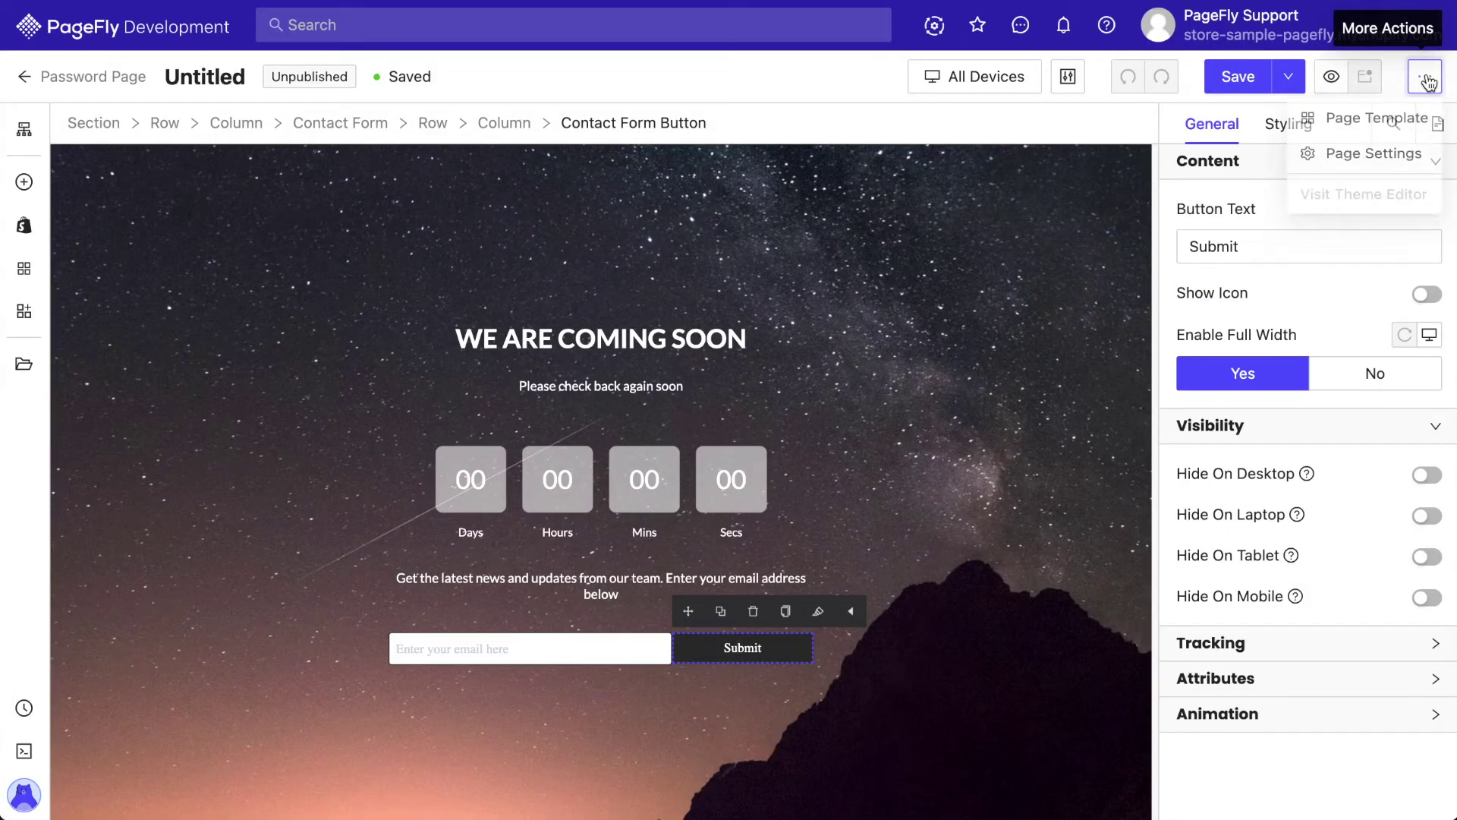
{"action": "left_click", "coordinate": [1377, 165]}
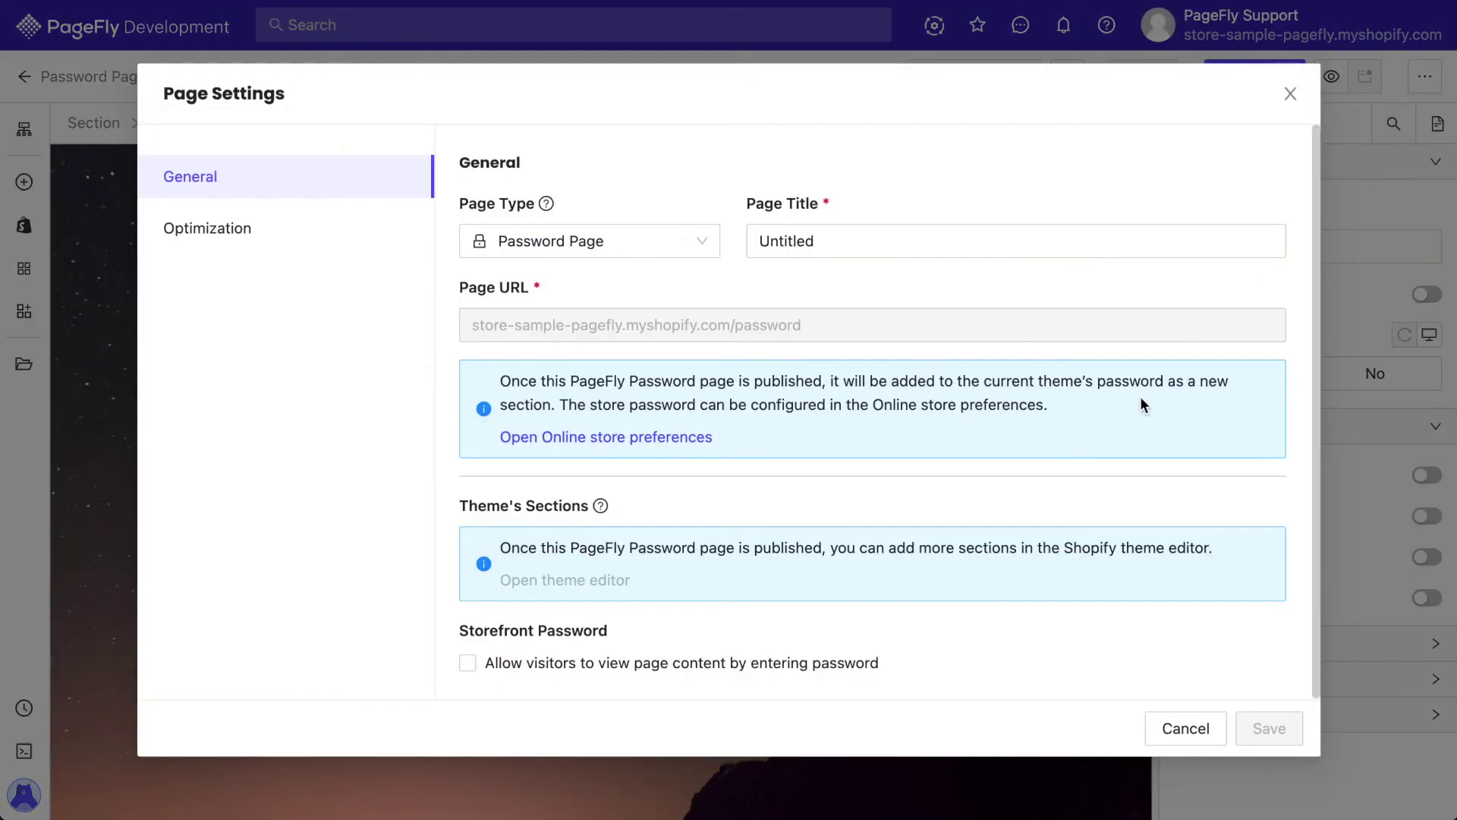
{"action": "left_click", "coordinate": [710, 666]}
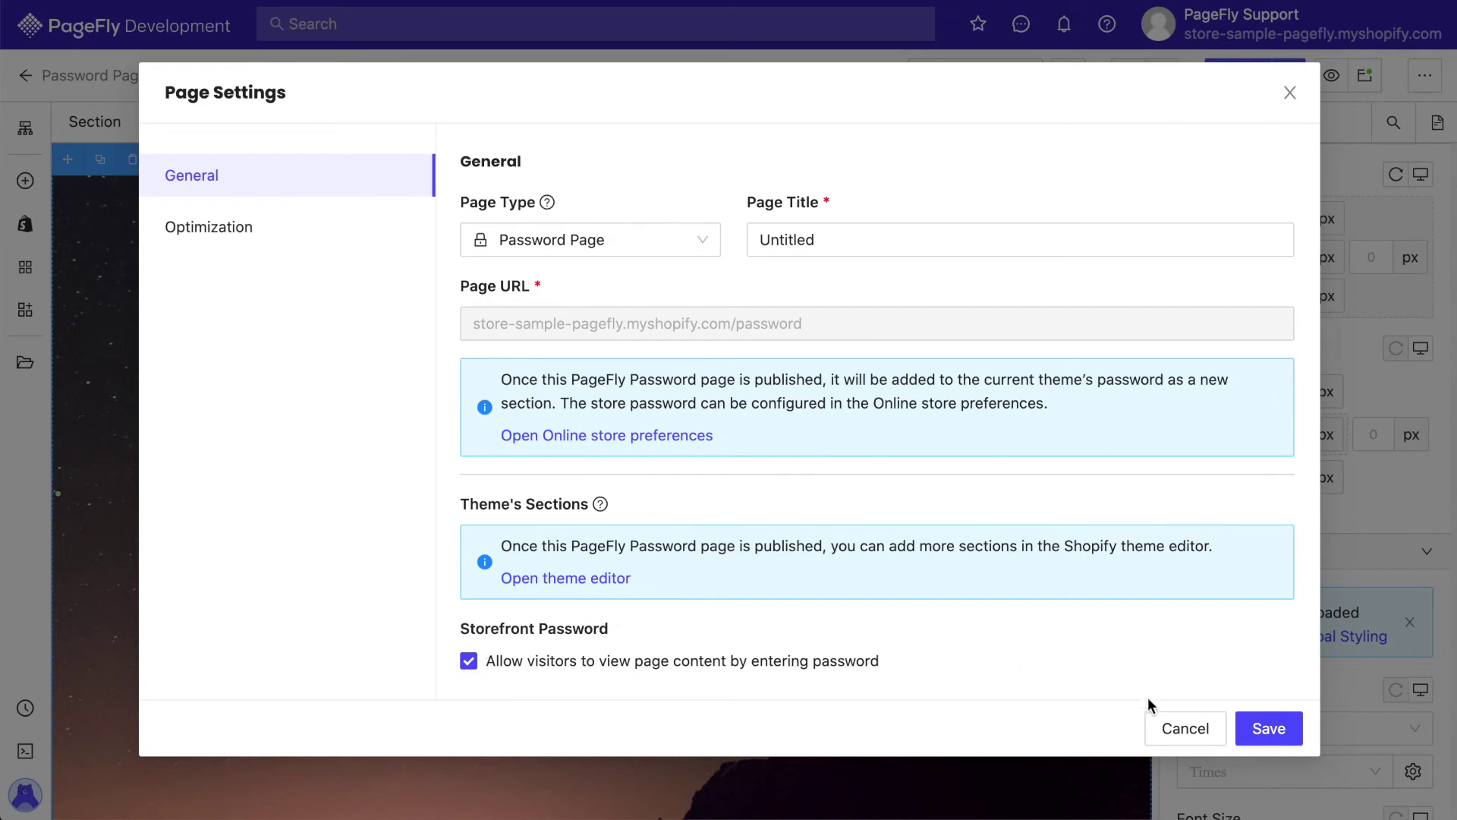
{"action": "left_click", "coordinate": [1245, 730]}
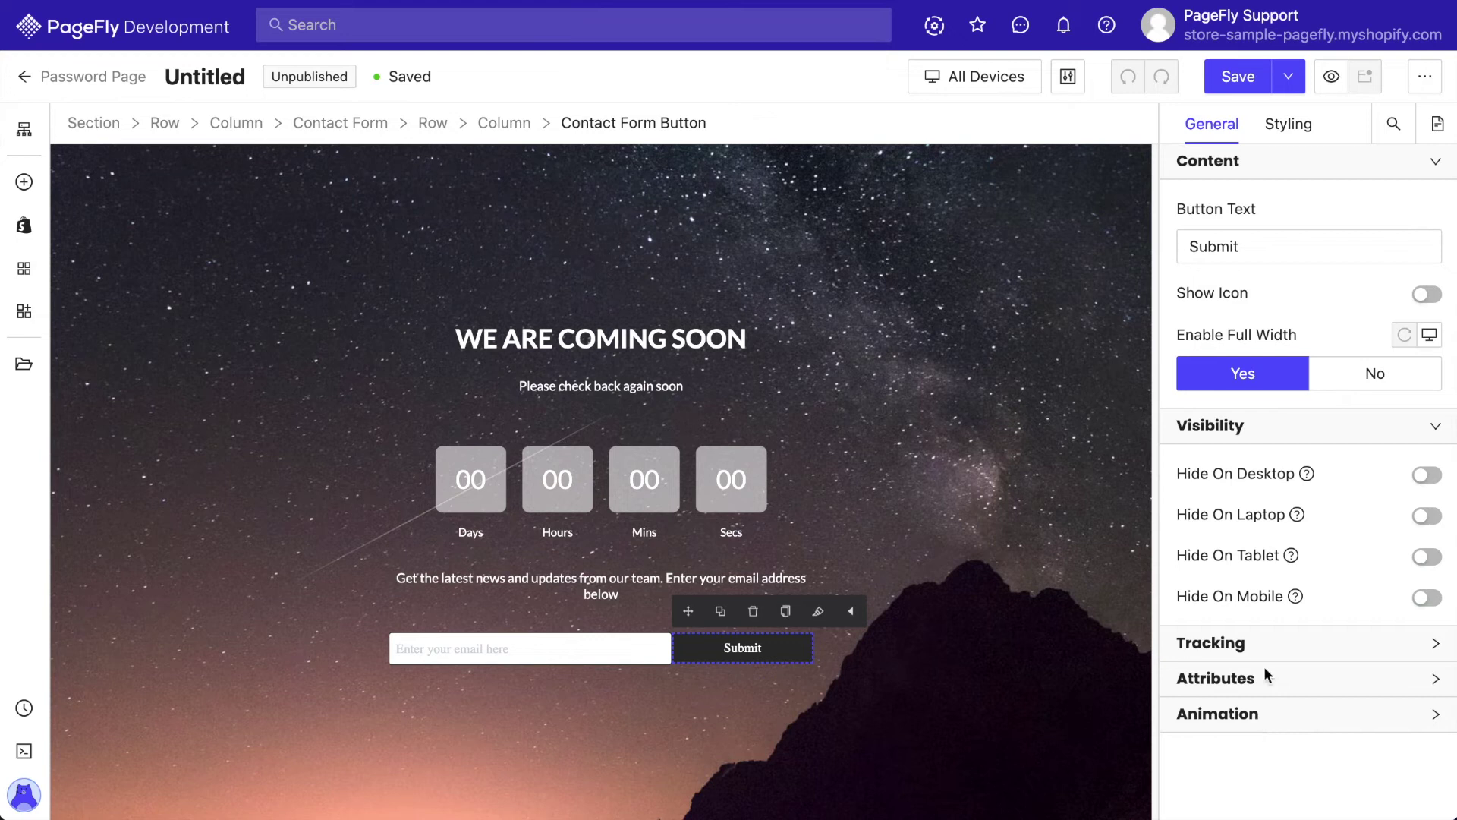
Publish the page with the title 'Password page' and close the Auto Save prompt
{"action": "left_click", "coordinate": [1290, 77]}
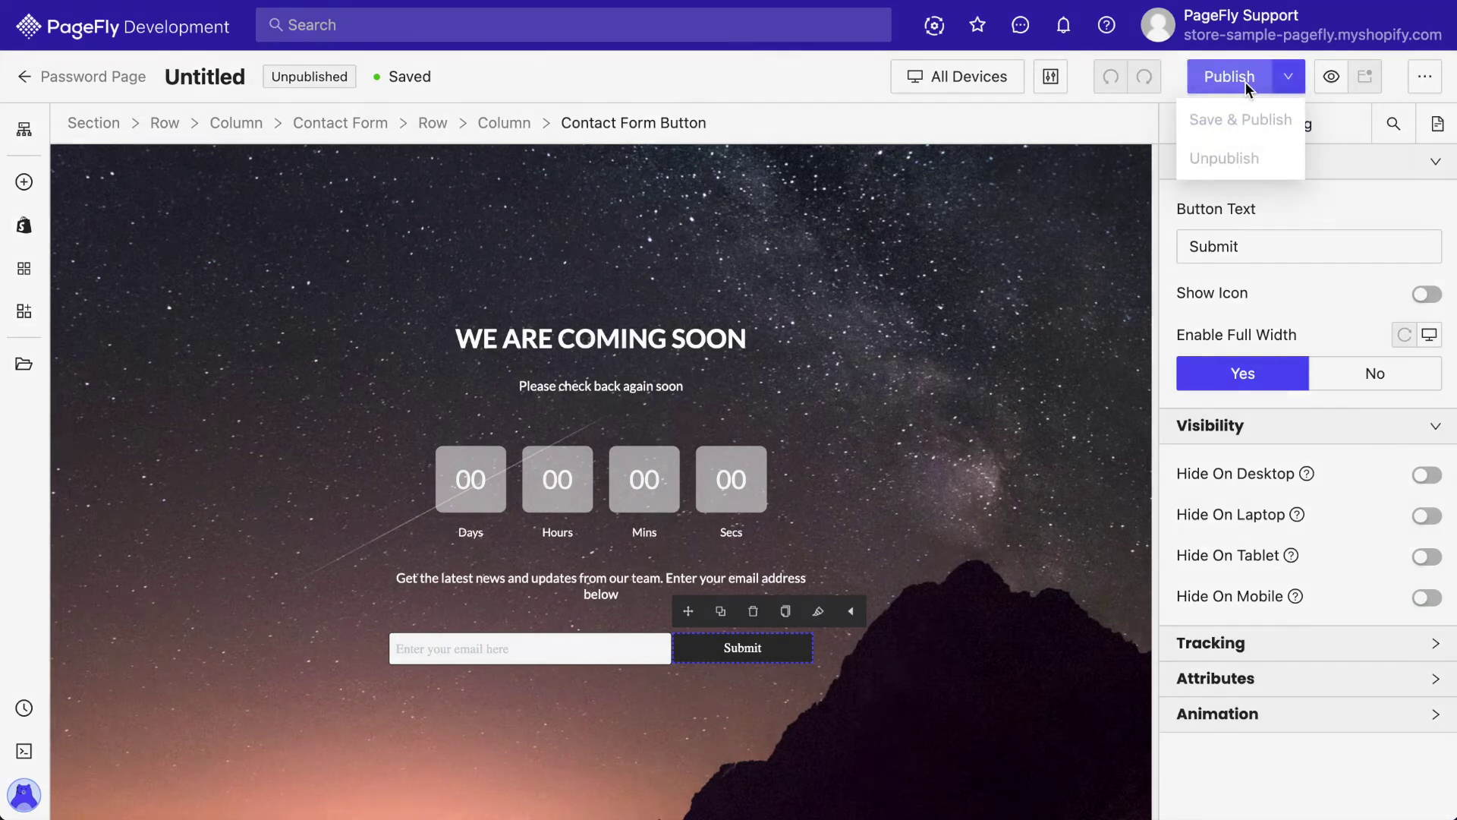
{"action": "left_click", "coordinate": [1244, 81]}
{"action": "type", "text": "Password page"}
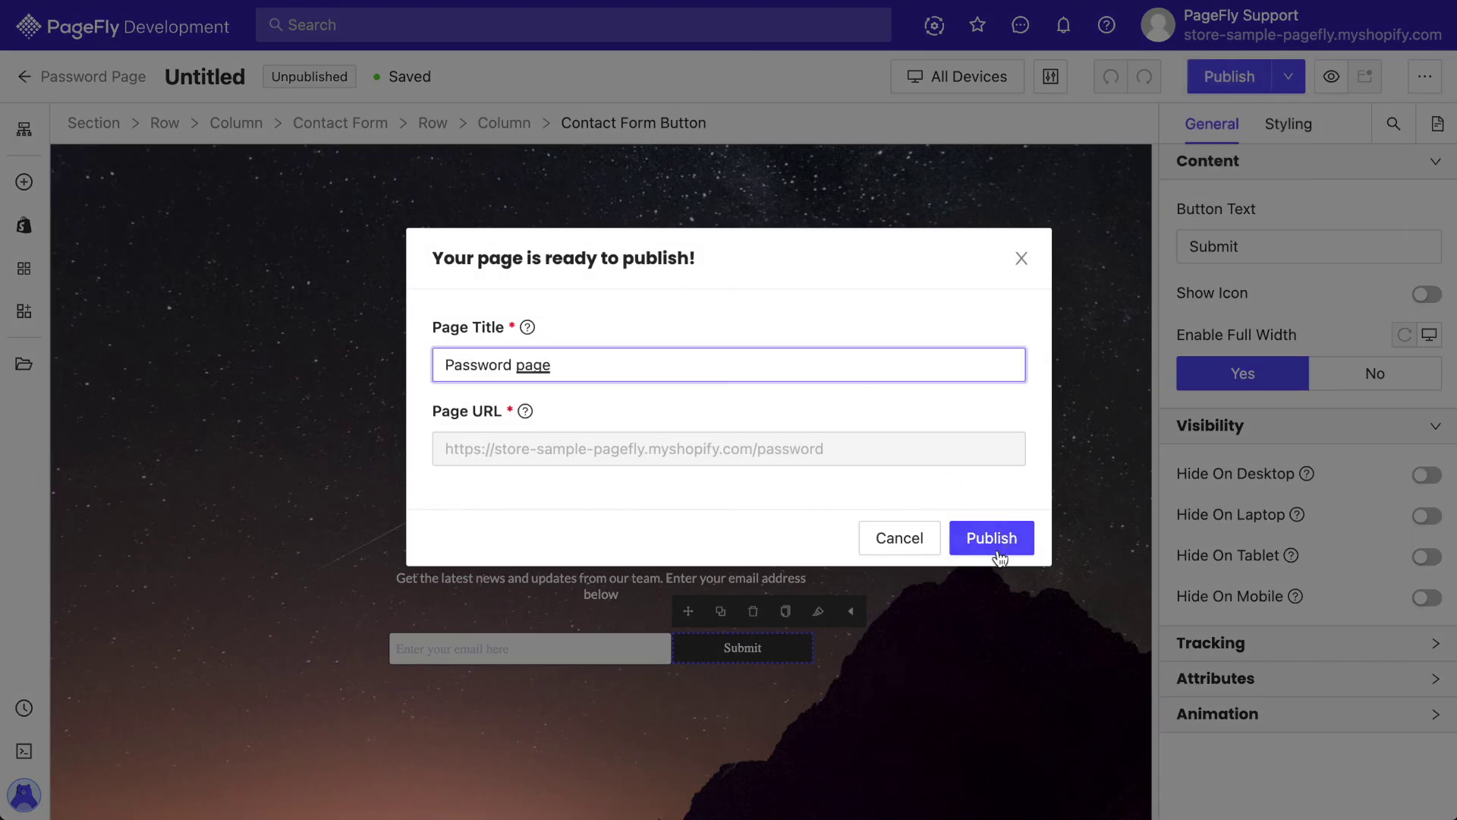
{"action": "left_click", "coordinate": [997, 552]}
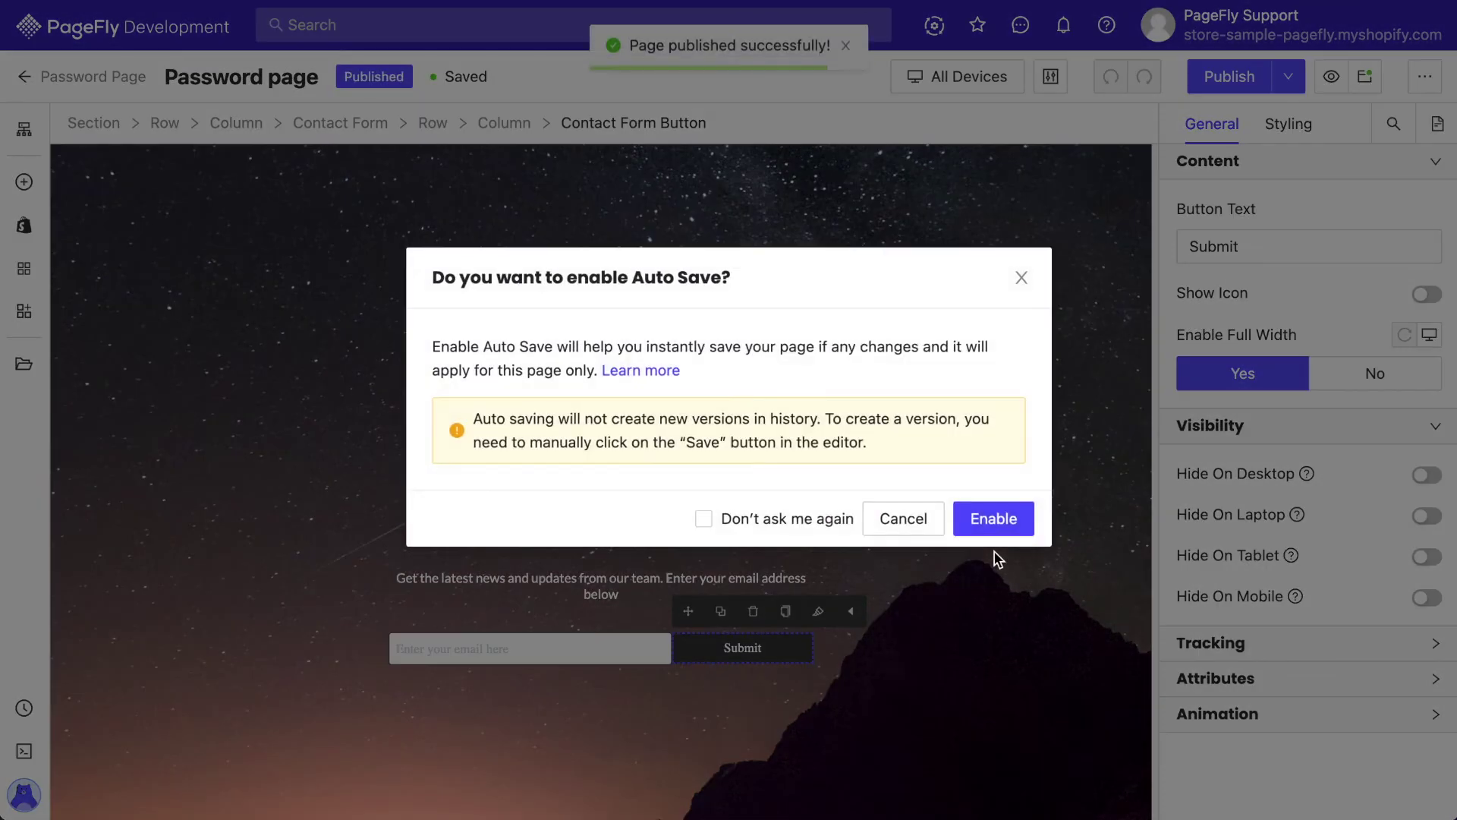
{"action": "left_click", "coordinate": [1025, 275]}
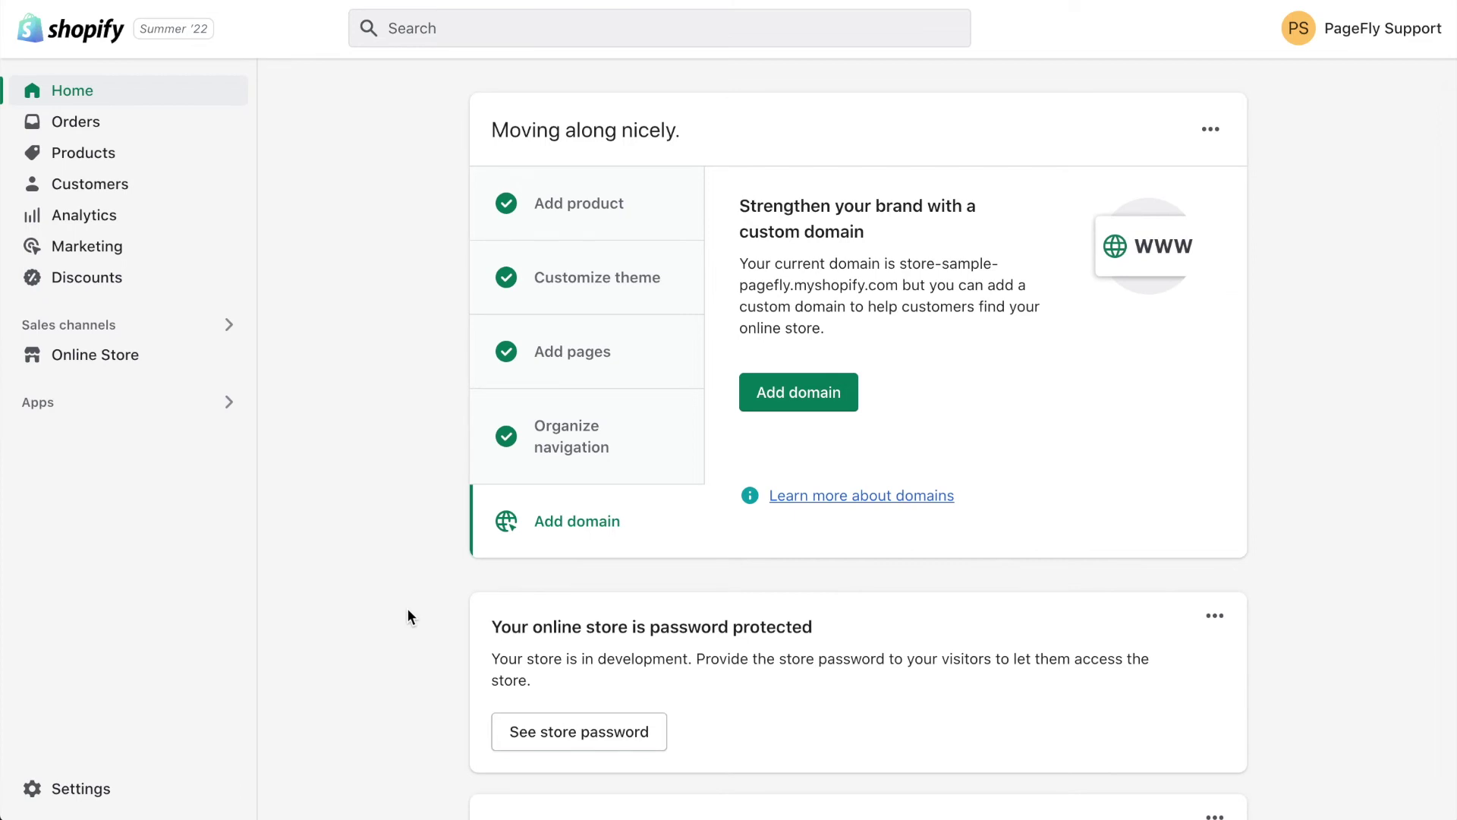
Replace the store access password in Online Store Preferences with a new one and save
{"action": "left_click", "coordinate": [138, 362]}
{"action": "left_click", "coordinate": [107, 514]}
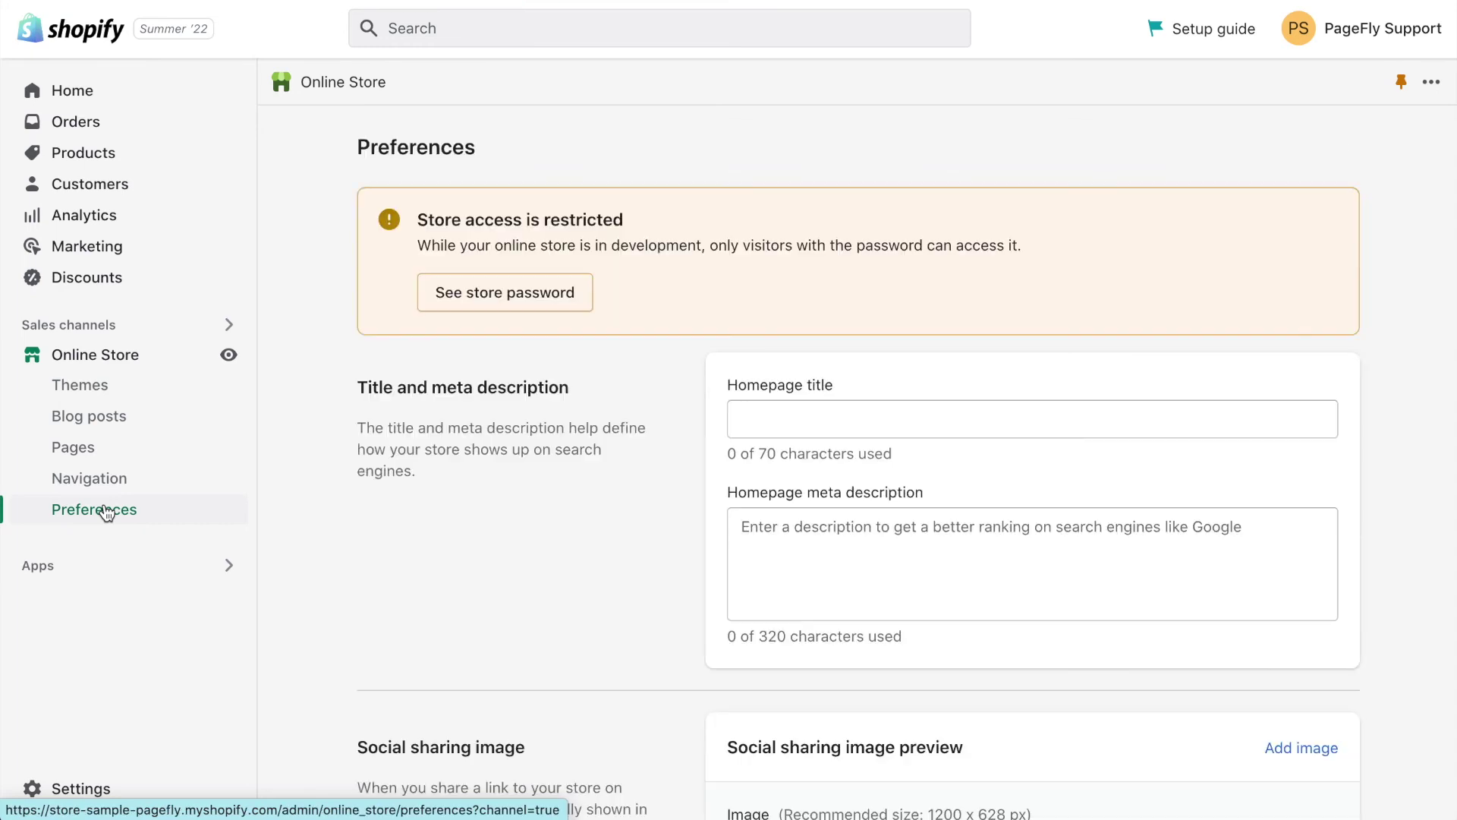
{"action": "scroll", "coordinate": [423, 566], "scroll_direction": "down", "scroll_amount": 15}
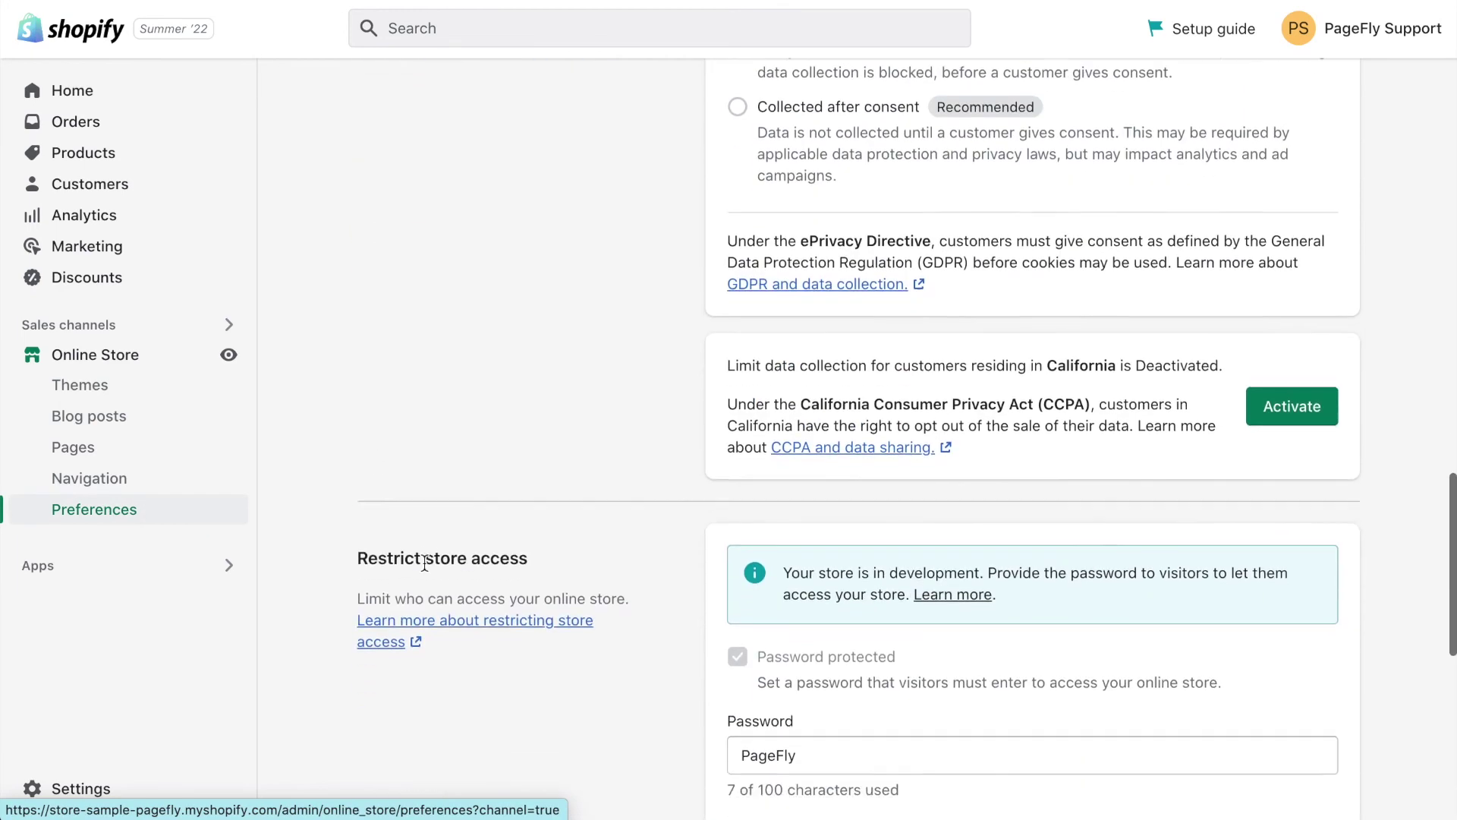
{"action": "scroll", "coordinate": [423, 569], "scroll_direction": "down", "scroll_amount": 2}
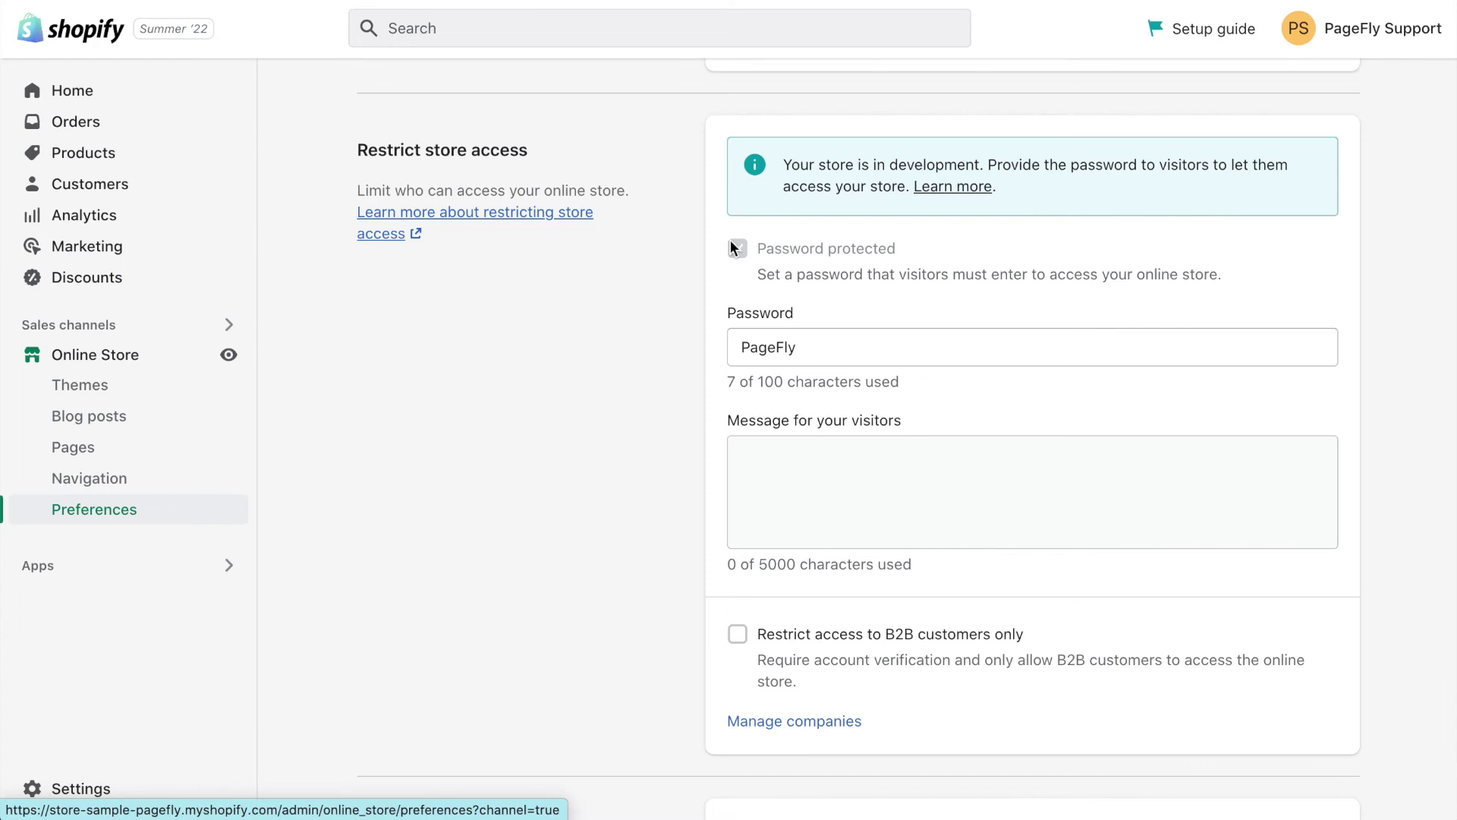
{"action": "left_click", "coordinate": [751, 347]}
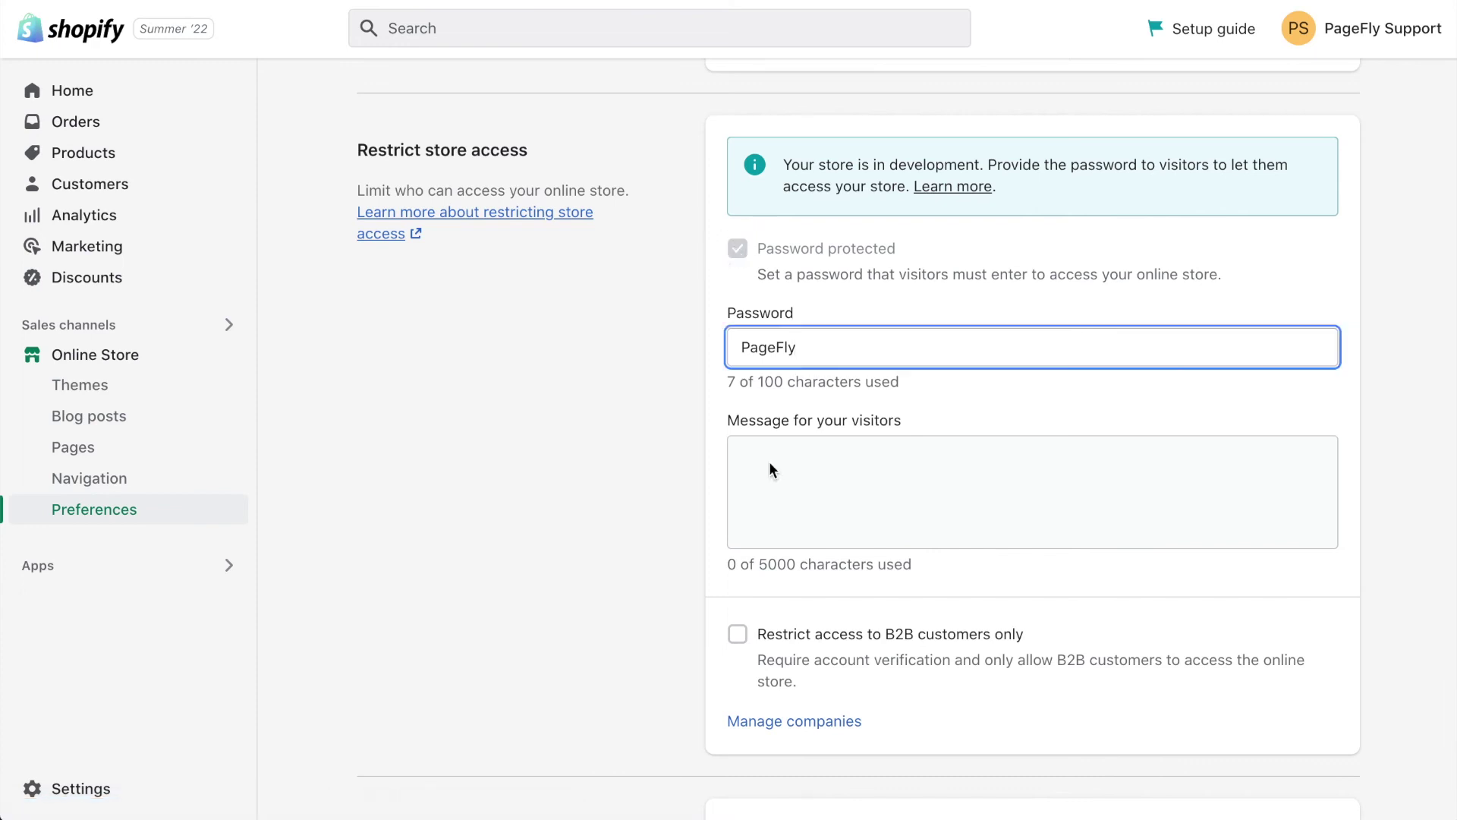
{"action": "key", "text": "ctrl+a"}
{"action": "key", "text": "BackSpace"}
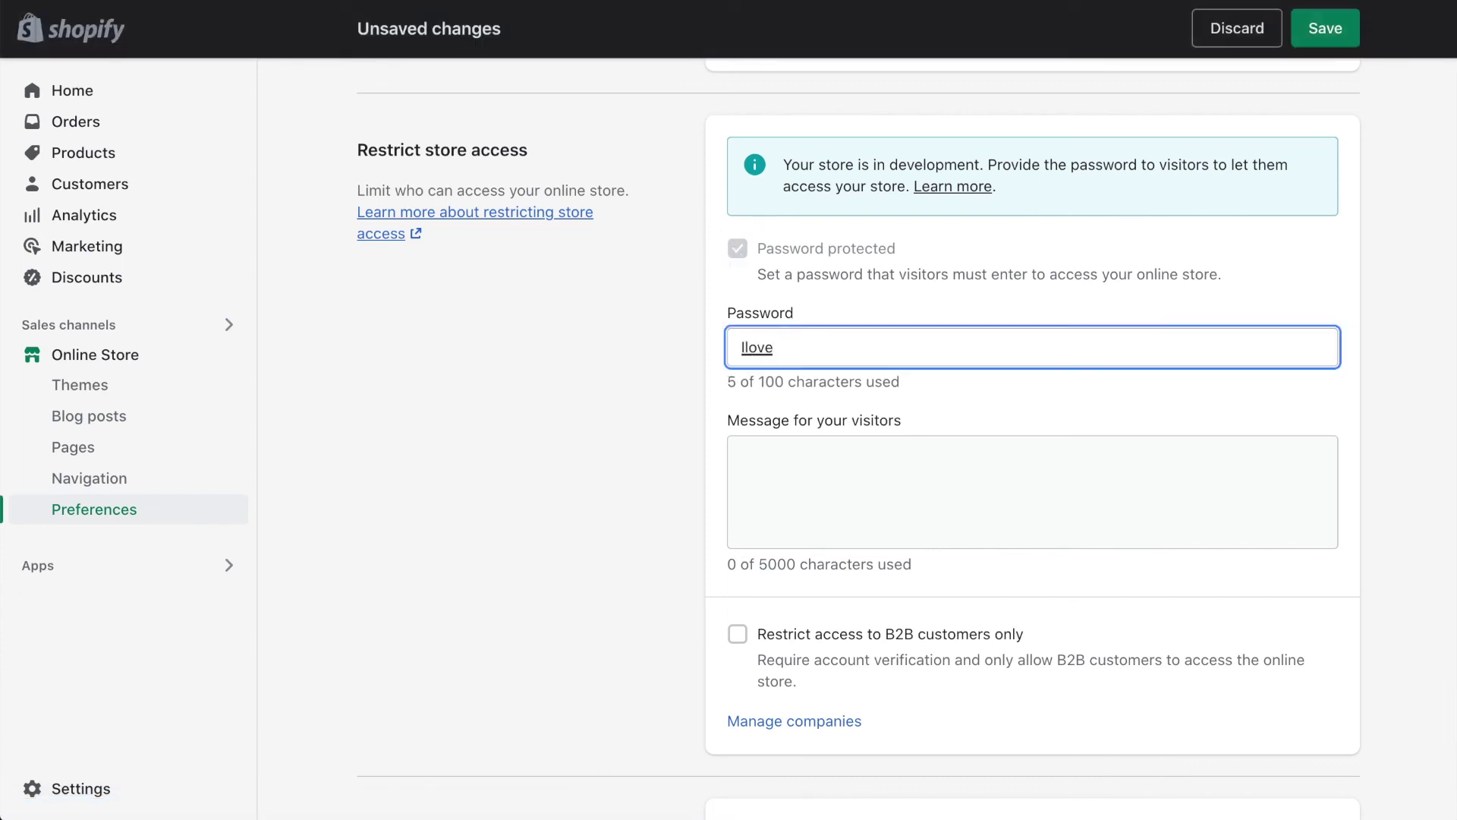
{"action": "left_click", "coordinate": [1327, 31]}
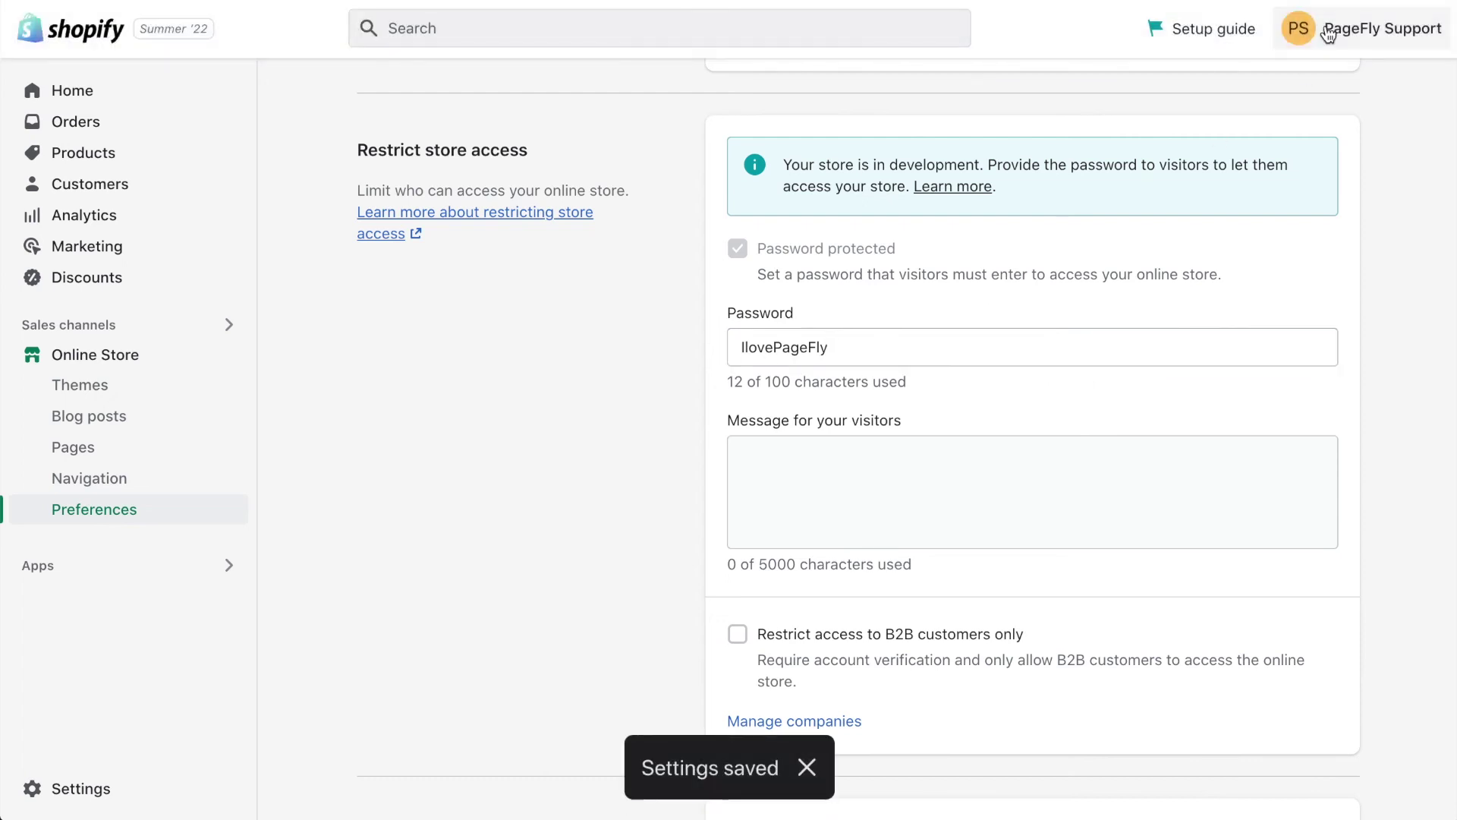
{"action": "scroll", "coordinate": [535, 602], "scroll_direction": "down", "scroll_amount": 1}
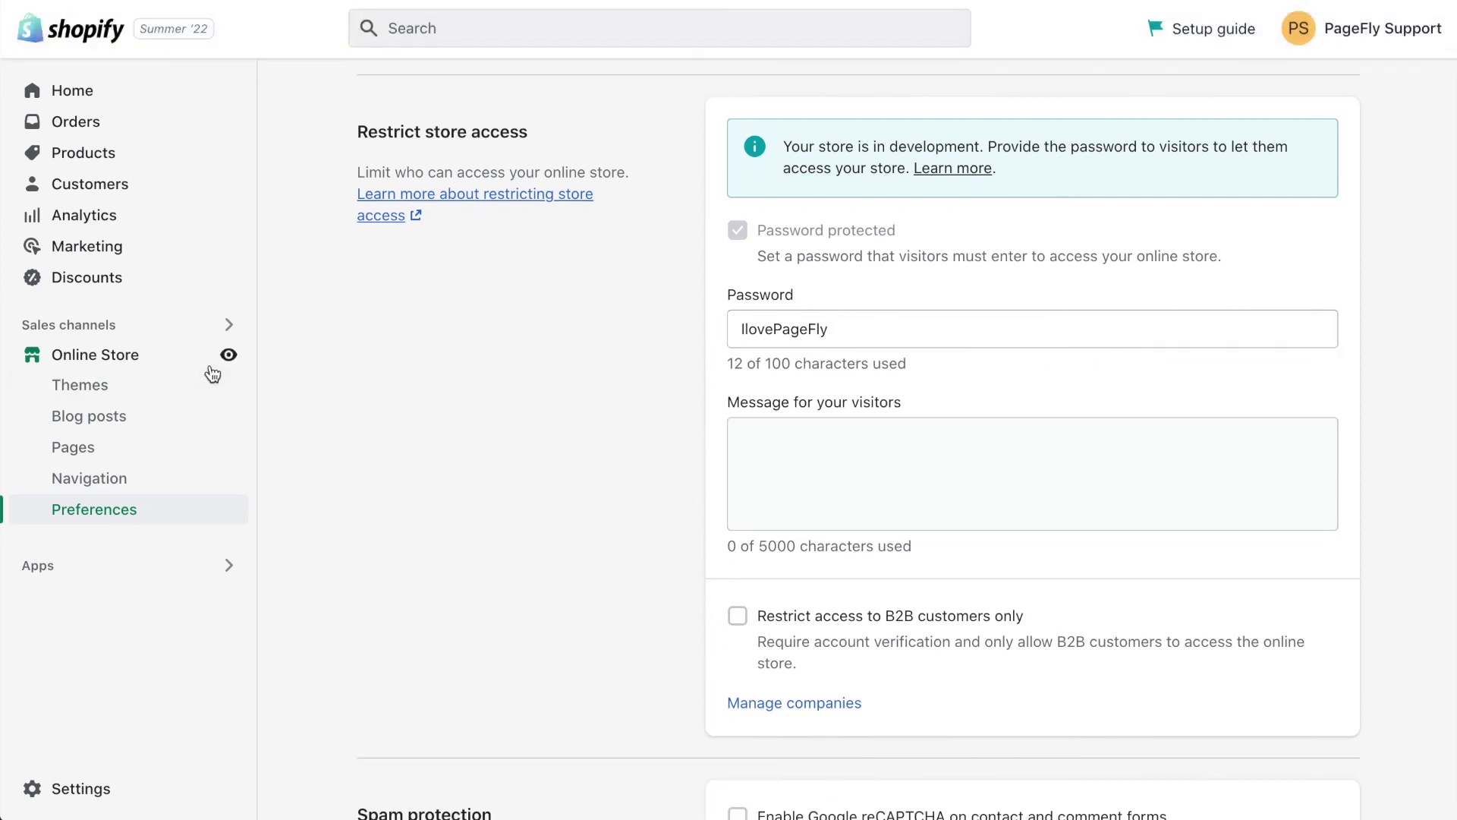
{"action": "left_click", "coordinate": [227, 356]}
Scroll through the live storefront password page, including the Subscribe to our emails section
{"action": "scroll", "coordinate": [878, 605], "scroll_direction": "down", "scroll_amount": 3}
{"action": "scroll", "coordinate": [876, 600], "scroll_direction": "down", "scroll_amount": 3}
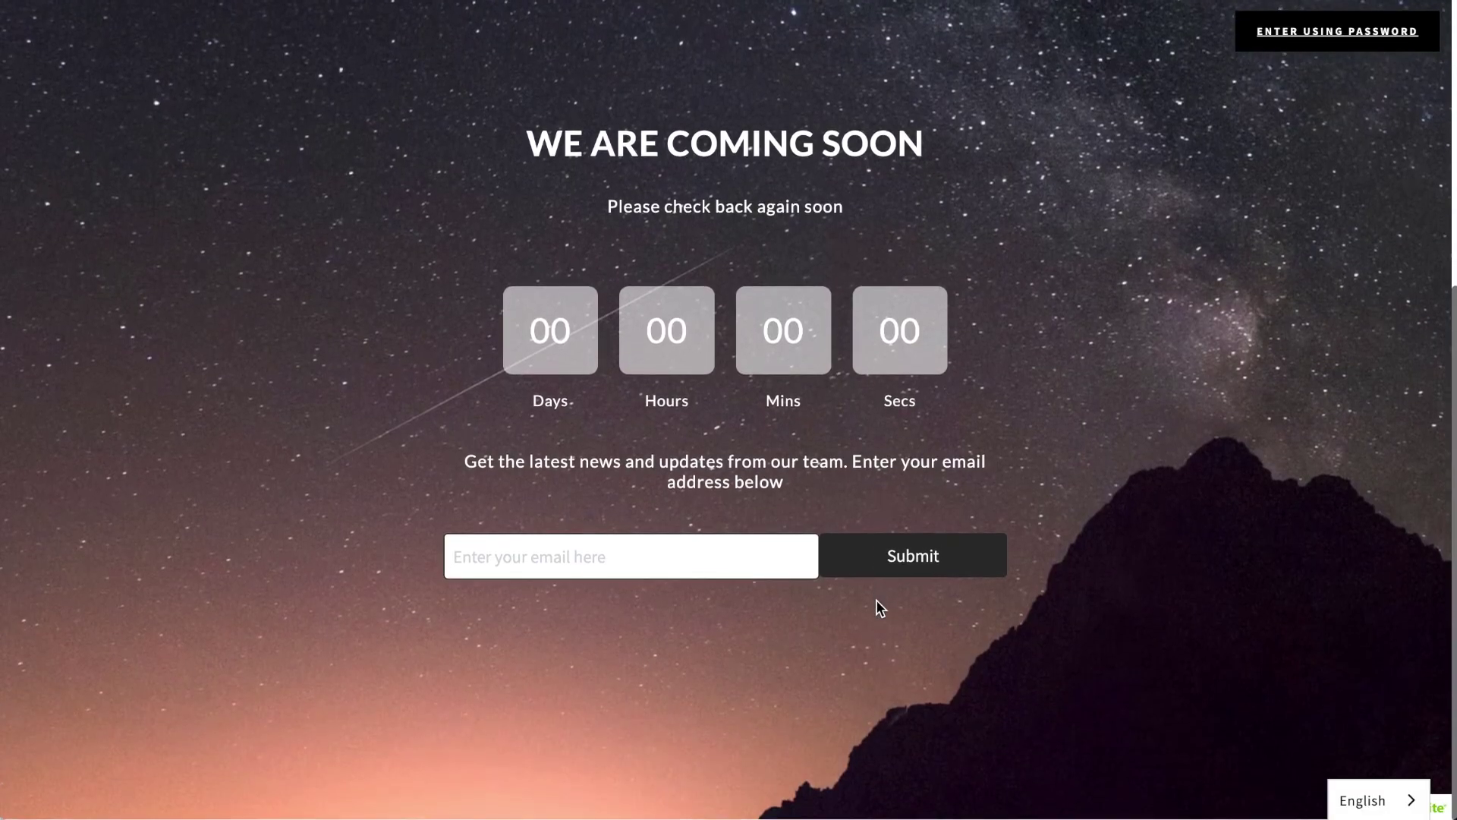
{"action": "scroll", "coordinate": [877, 601], "scroll_direction": "up", "scroll_amount": 5}
{"action": "scroll", "coordinate": [876, 599], "scroll_direction": "up", "scroll_amount": 1}
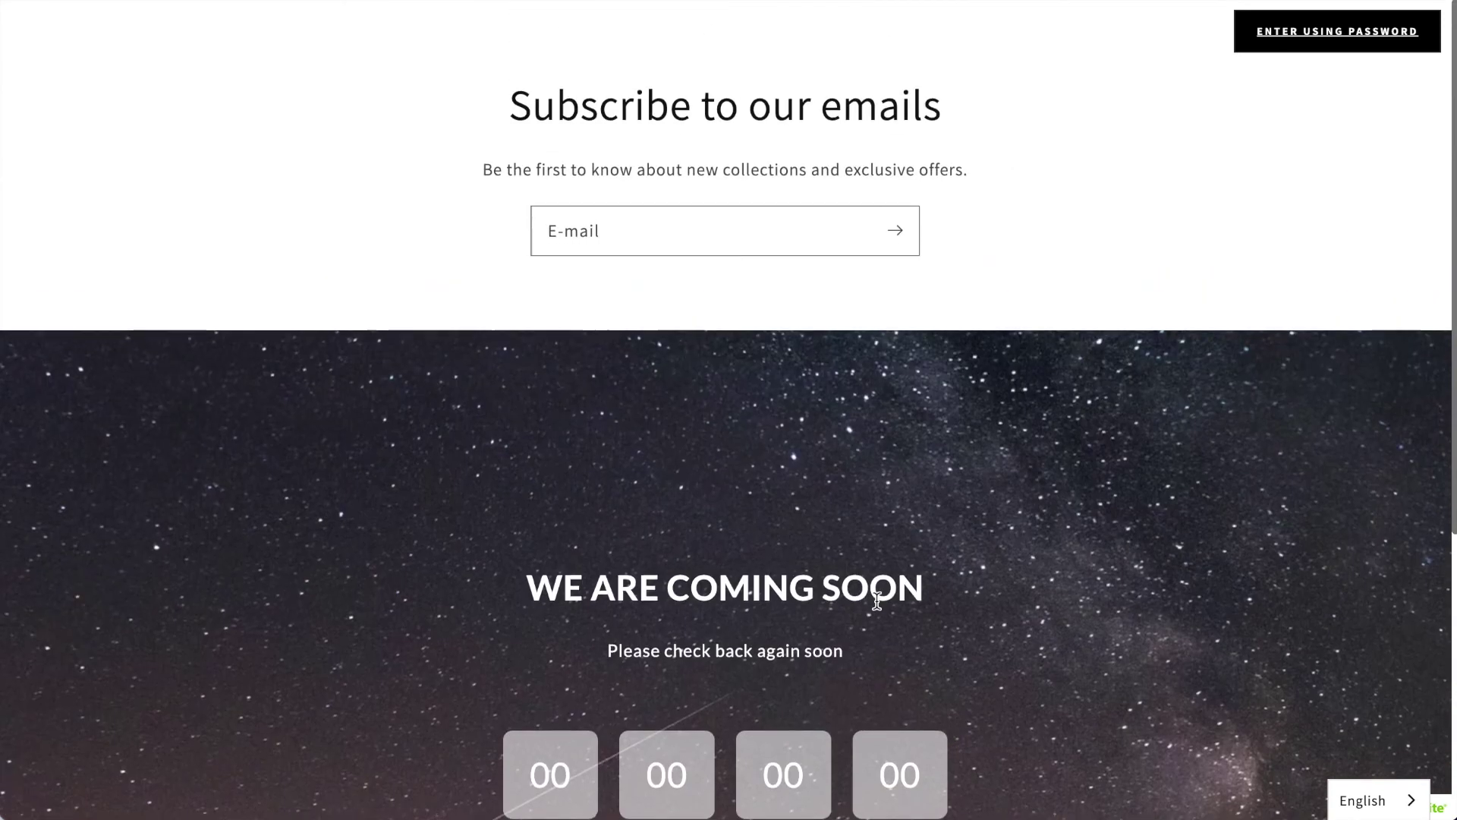
{"action": "scroll", "coordinate": [877, 600], "scroll_direction": "down", "scroll_amount": 1}
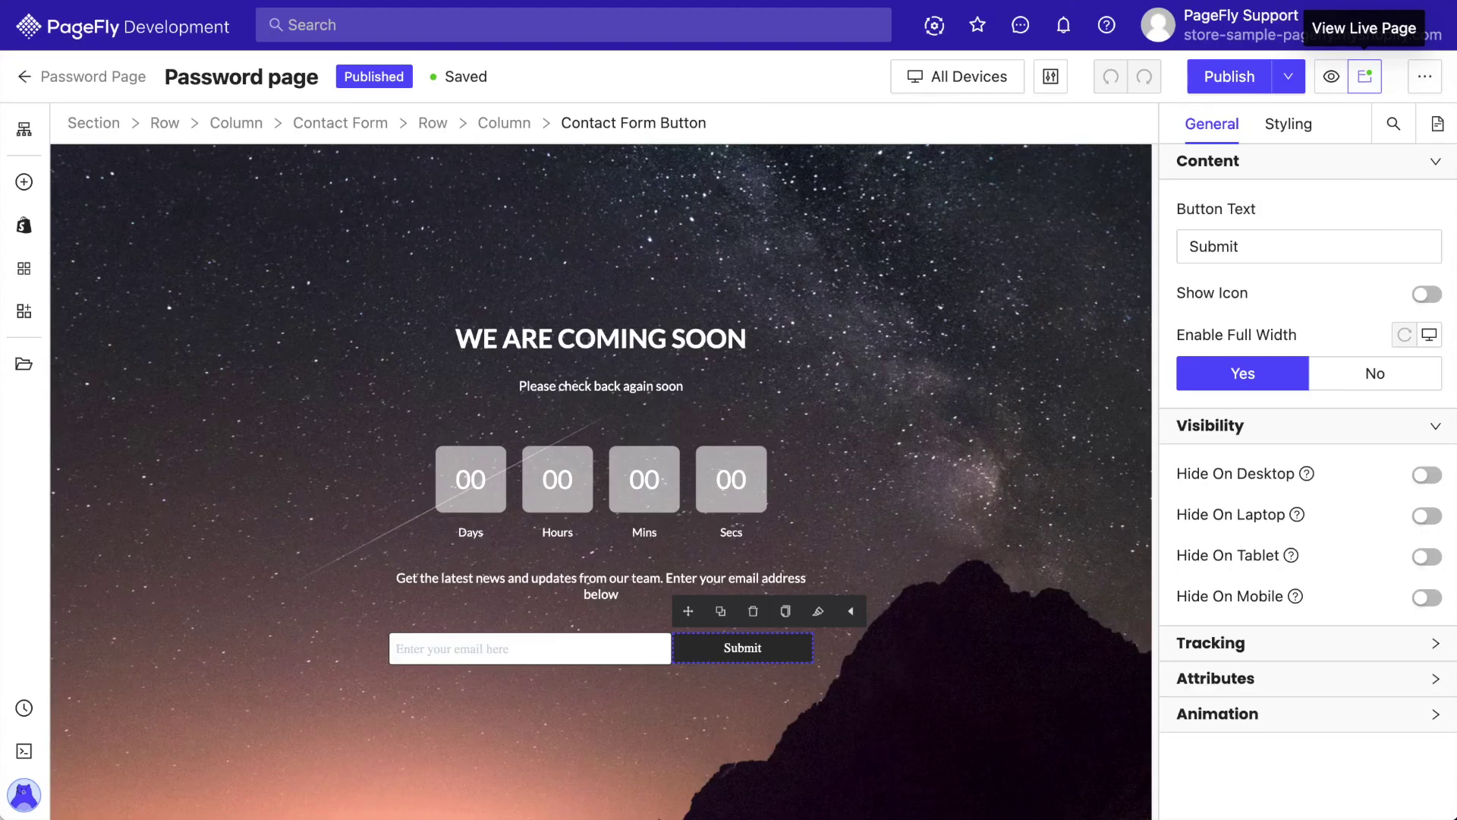
Hide the theme's Email signup section, save the theme, then unpublish the PageFly password page
{"action": "left_click", "coordinate": [1427, 78]}
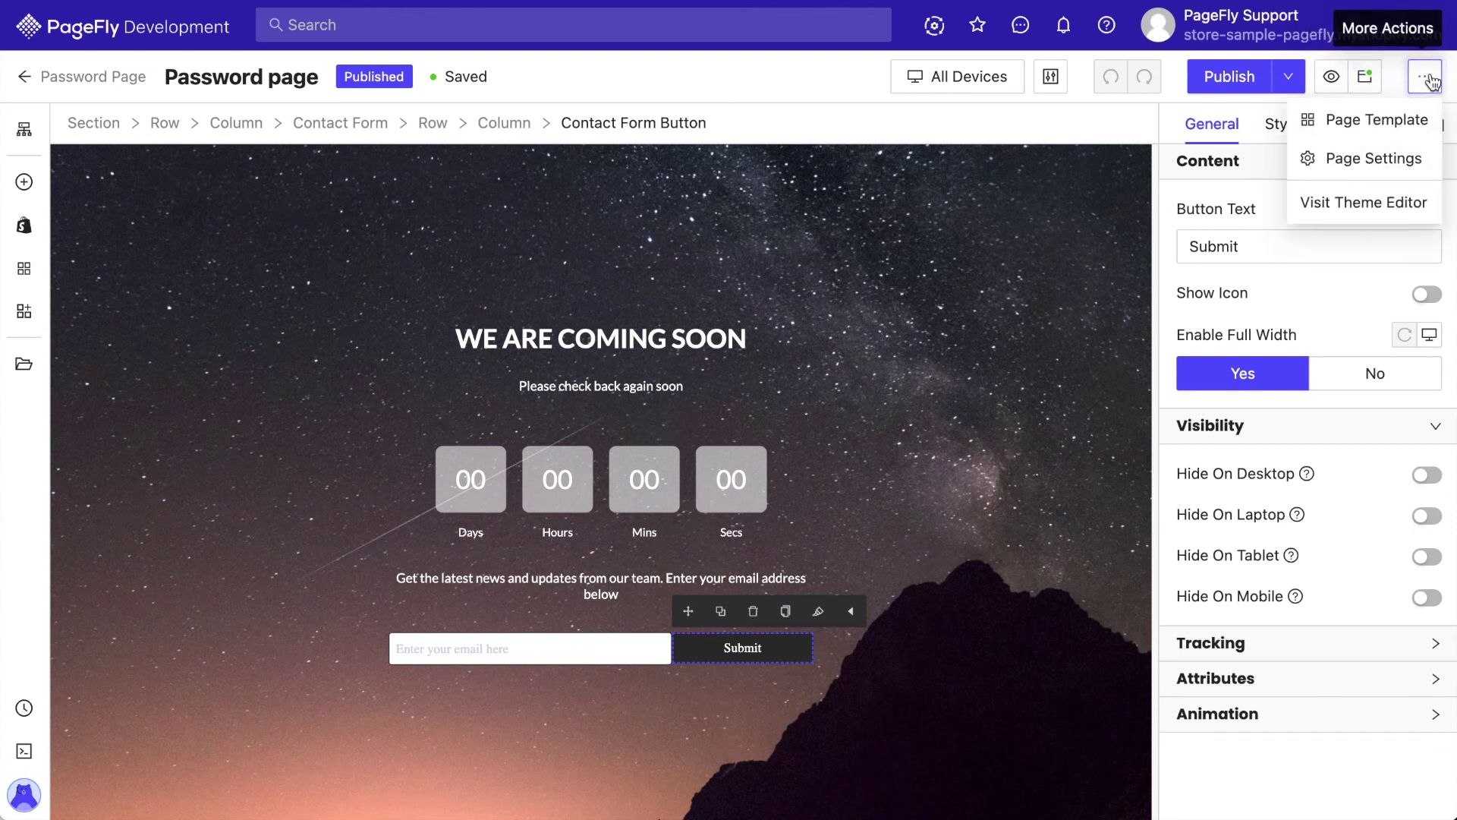
{"action": "left_click", "coordinate": [1342, 203]}
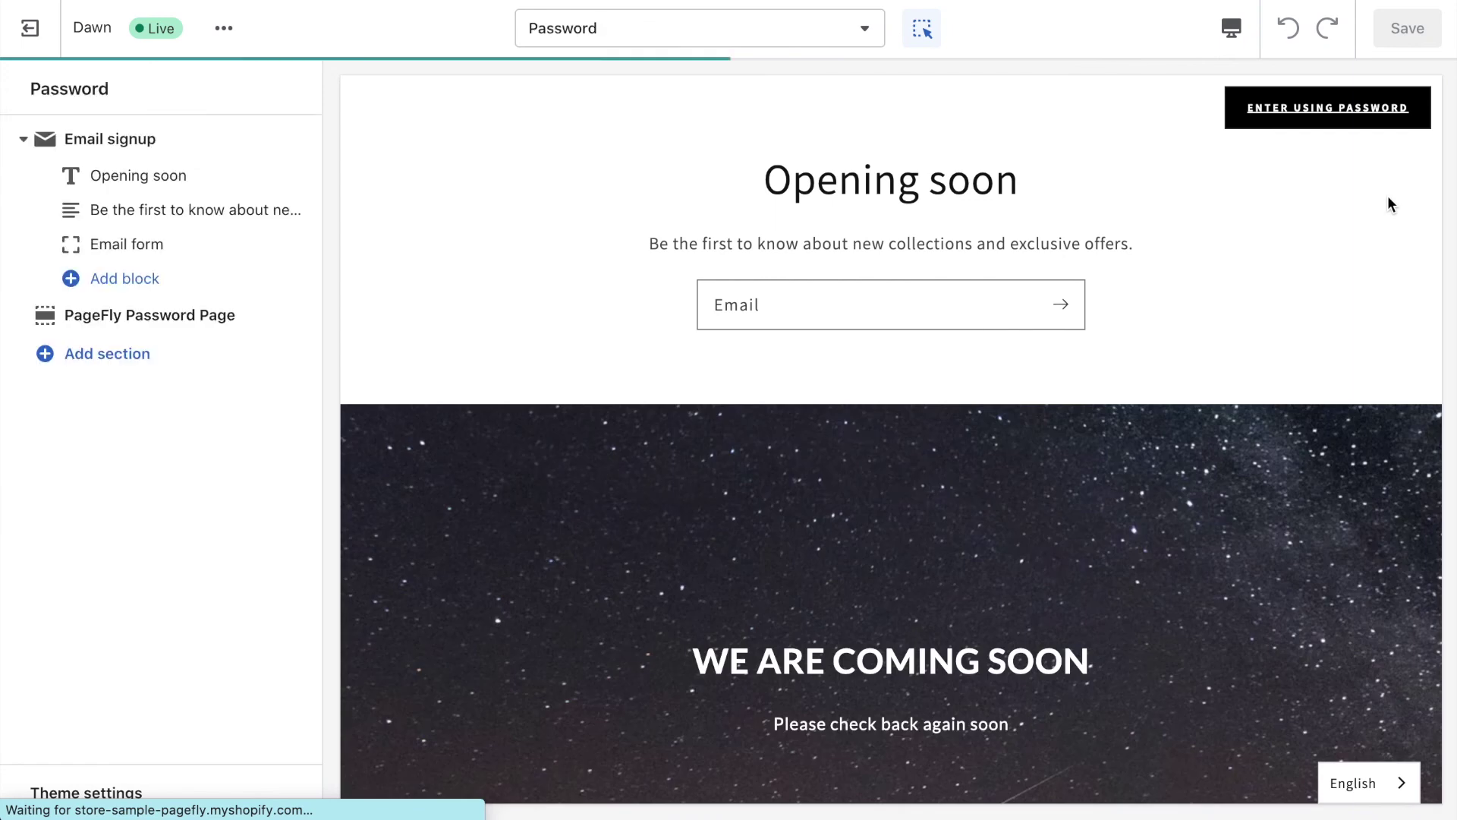
{"action": "left_click", "coordinate": [264, 139]}
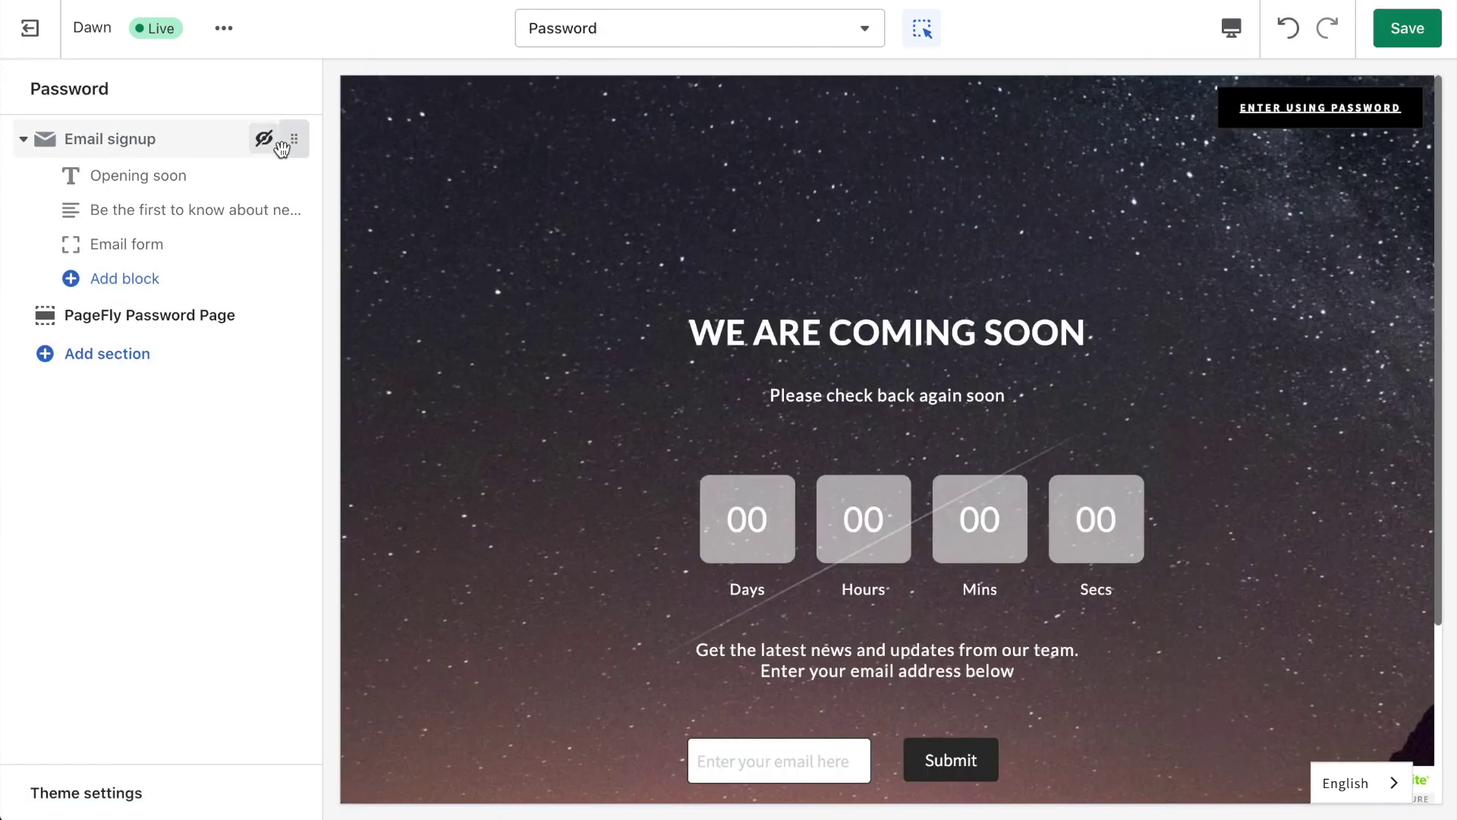
{"action": "left_click", "coordinate": [1408, 28]}
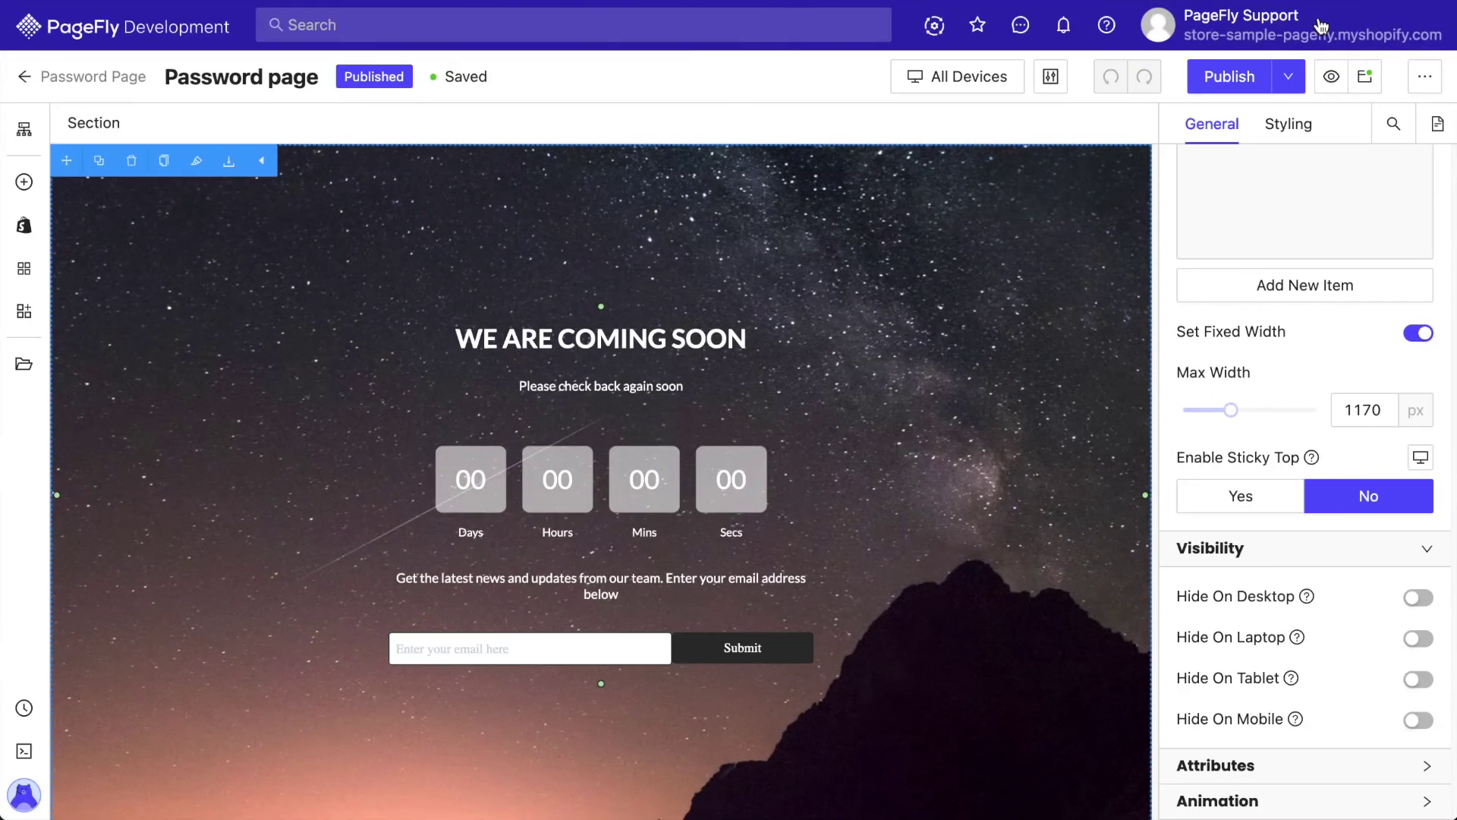
{"action": "left_click", "coordinate": [1288, 76]}
{"action": "left_click", "coordinate": [1245, 159]}
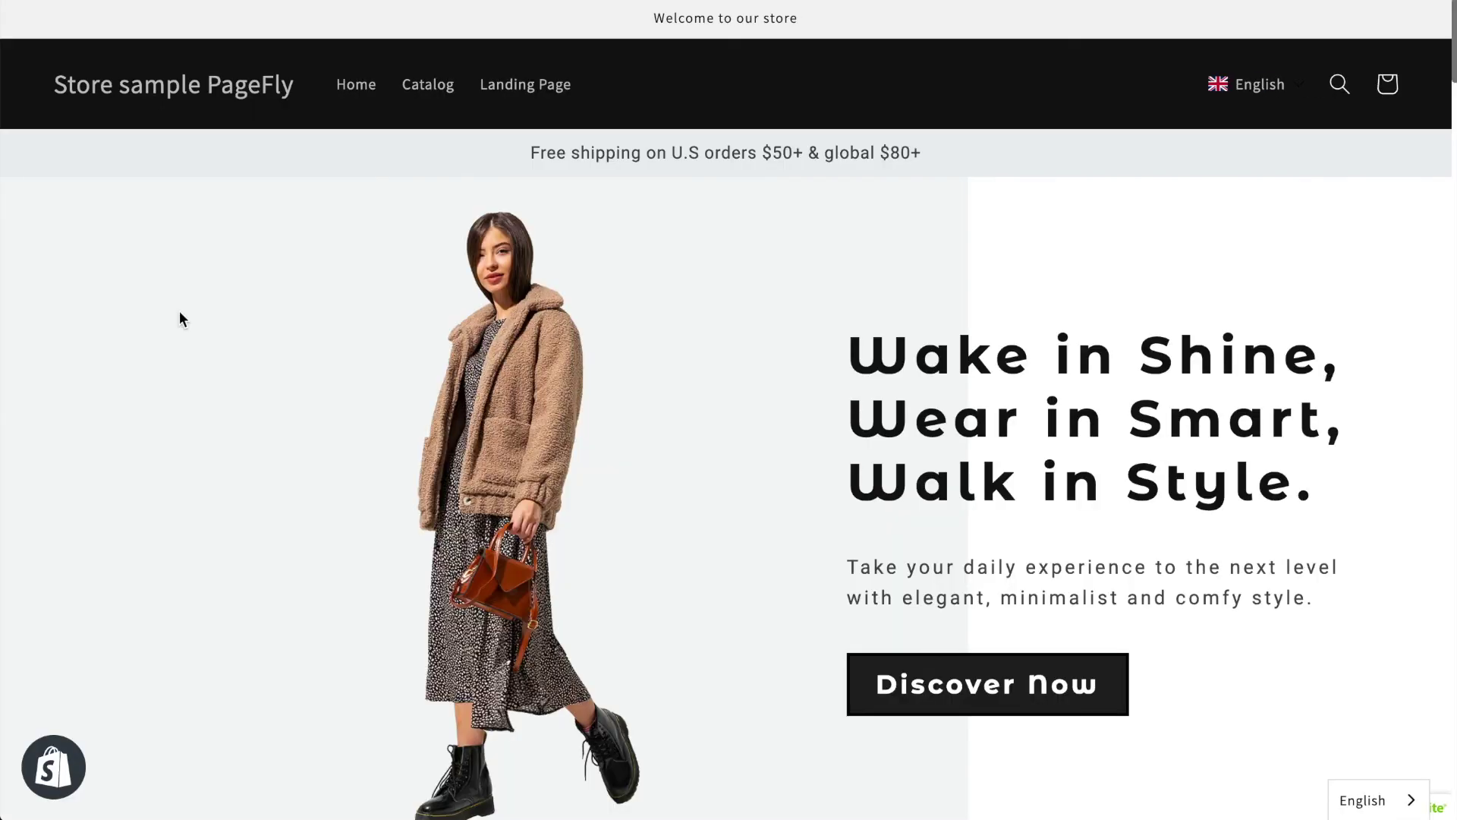
Scroll down the storefront homepage to confirm its product sections now show
{"action": "scroll", "coordinate": [179, 311], "scroll_direction": "down", "scroll_amount": 10}
{"action": "scroll", "coordinate": [179, 311], "scroll_direction": "down", "scroll_amount": 5}
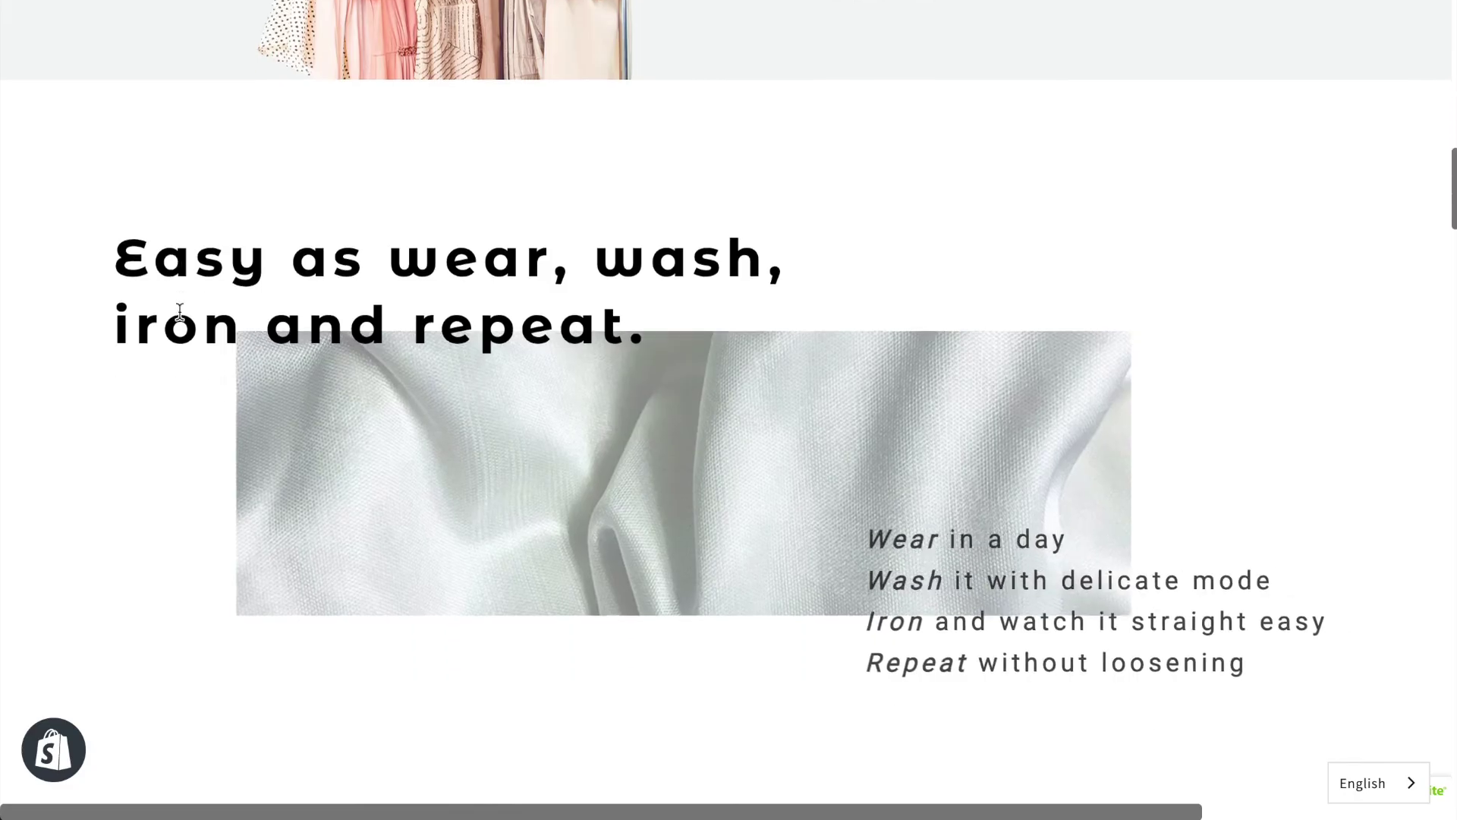